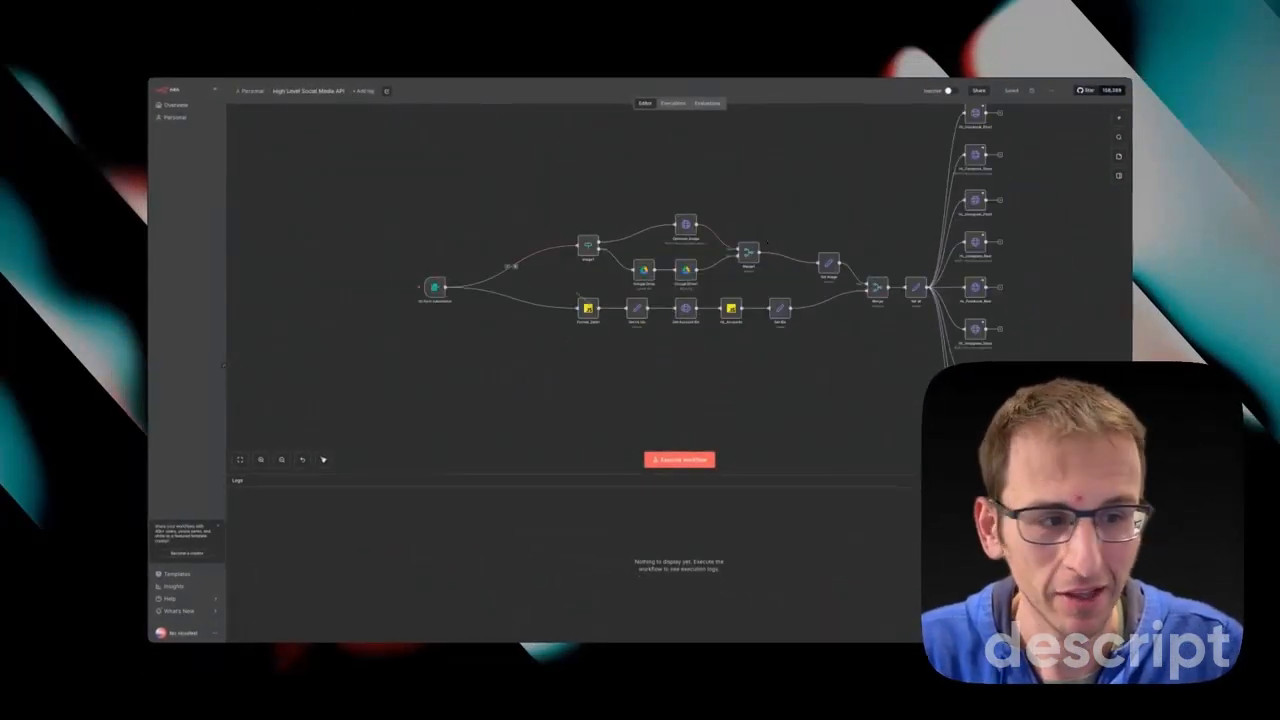
scroll(1003, 320, down, 4)
scroll(994, 320, up, 12)
scroll(990, 320, down, 10)
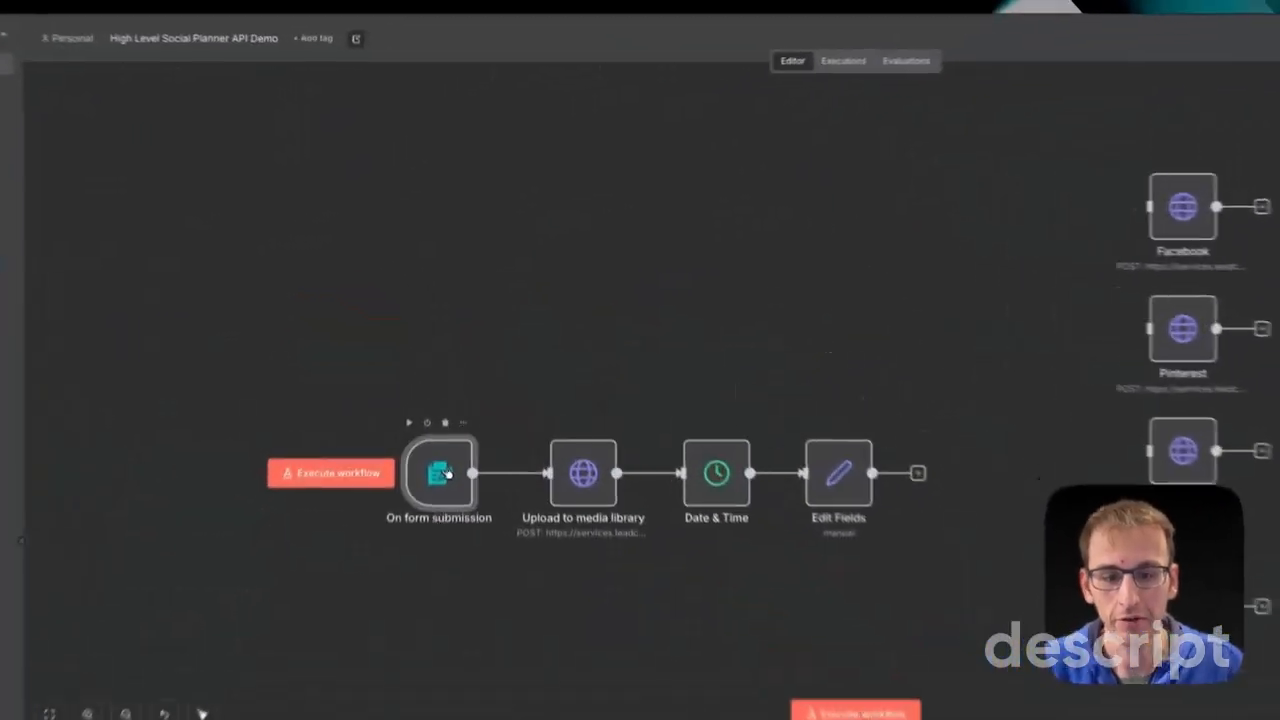
Test the form submission trigger by submitting the Social Media Post form with a file from the Downloads folder
double_click(452, 330)
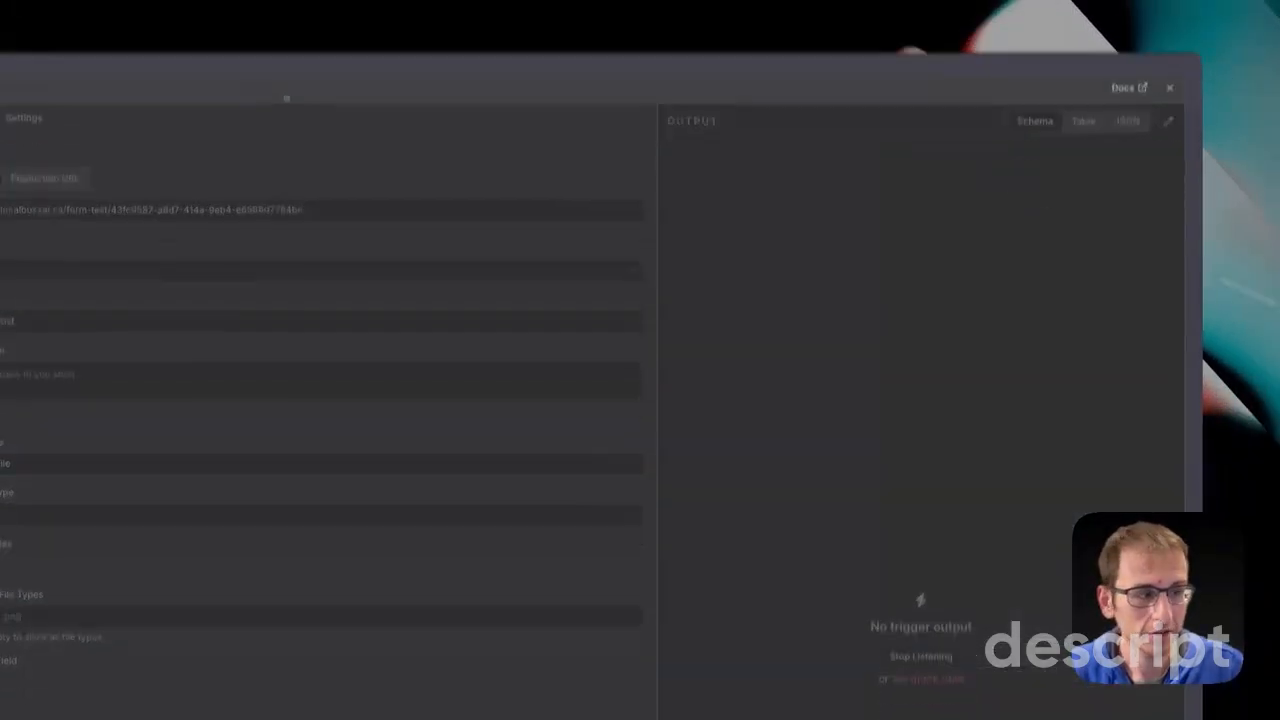
drag(68, 316, 731, 84)
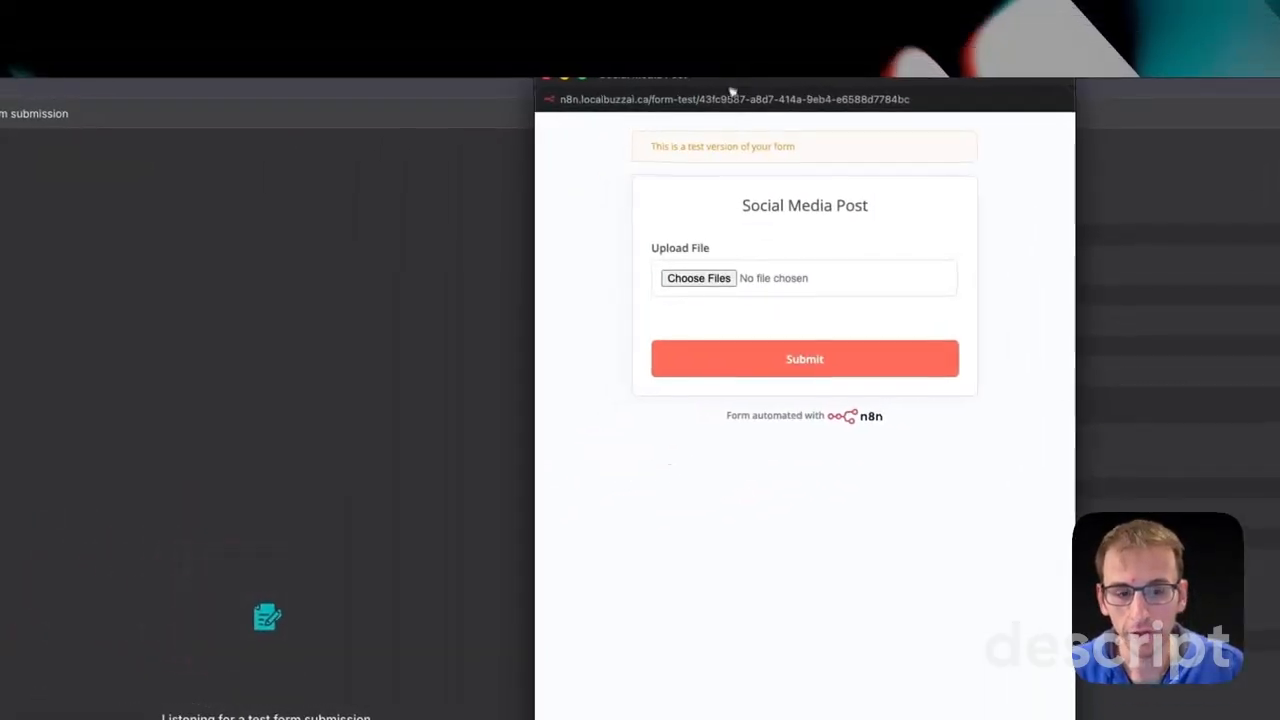
click(712, 280)
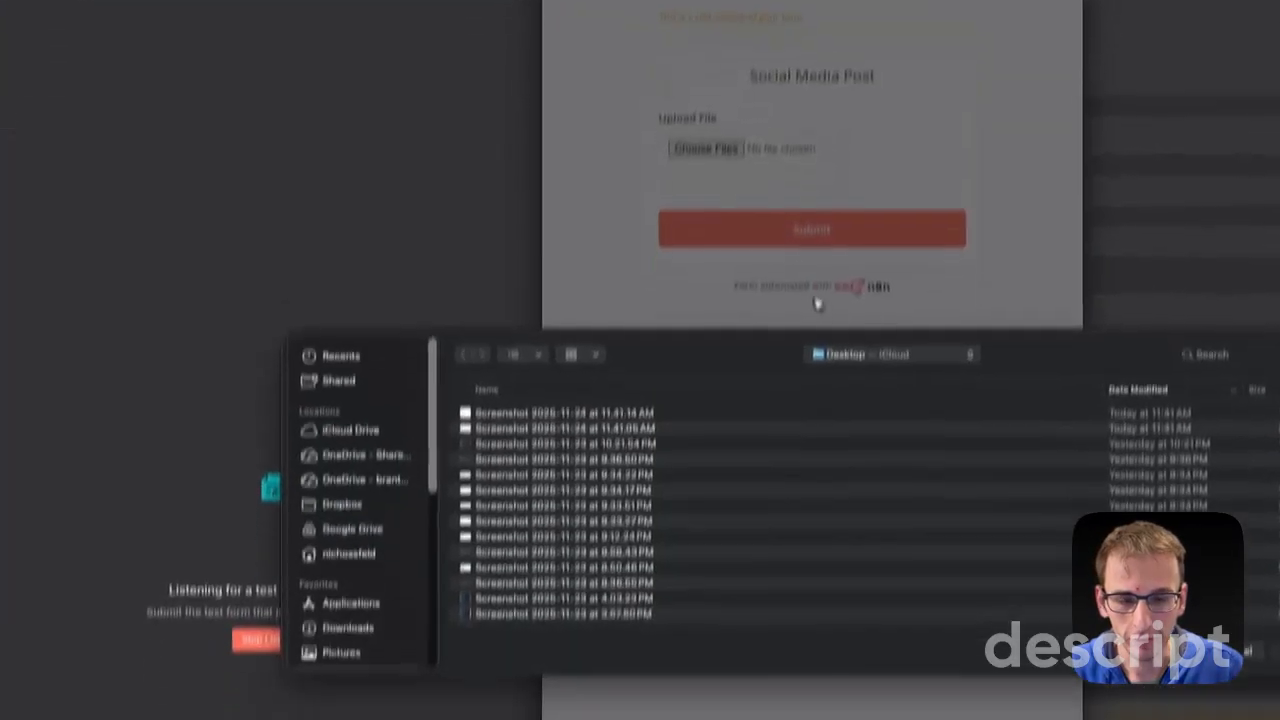
scroll(387, 499, down, 3)
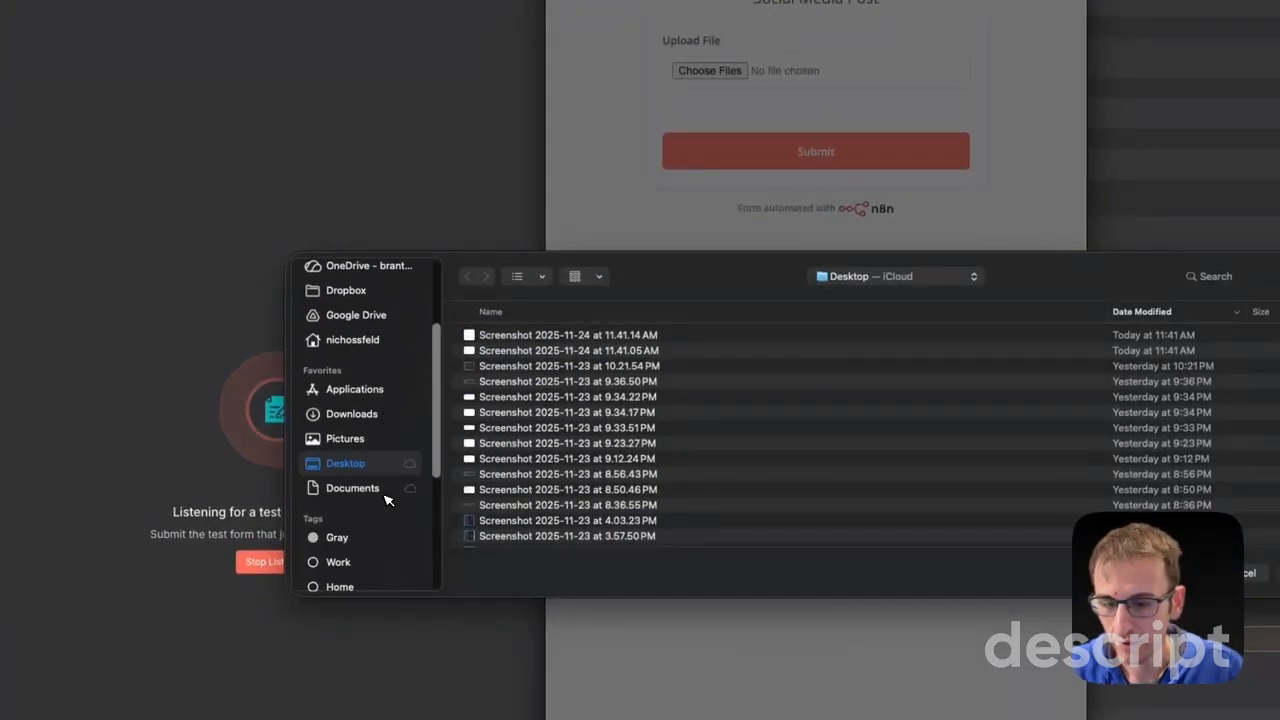
click(354, 414)
scroll(564, 453, down, 10)
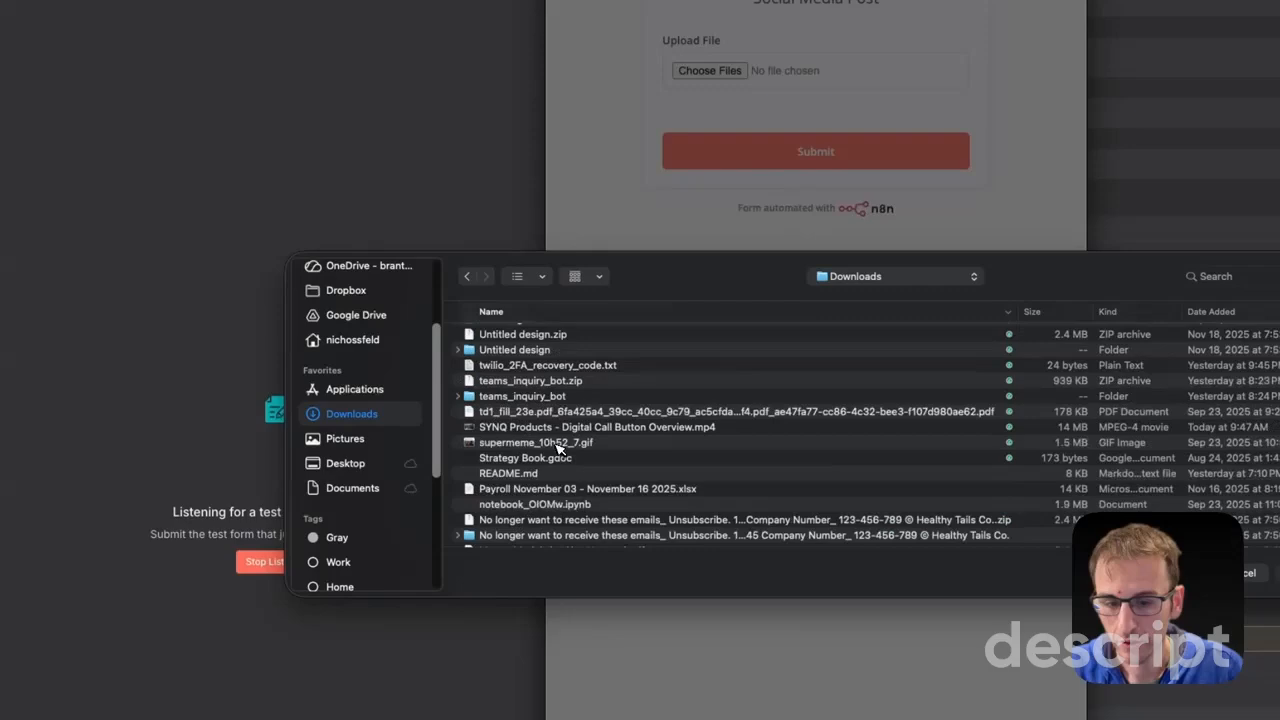
click(519, 428)
click(526, 442)
click(914, 501)
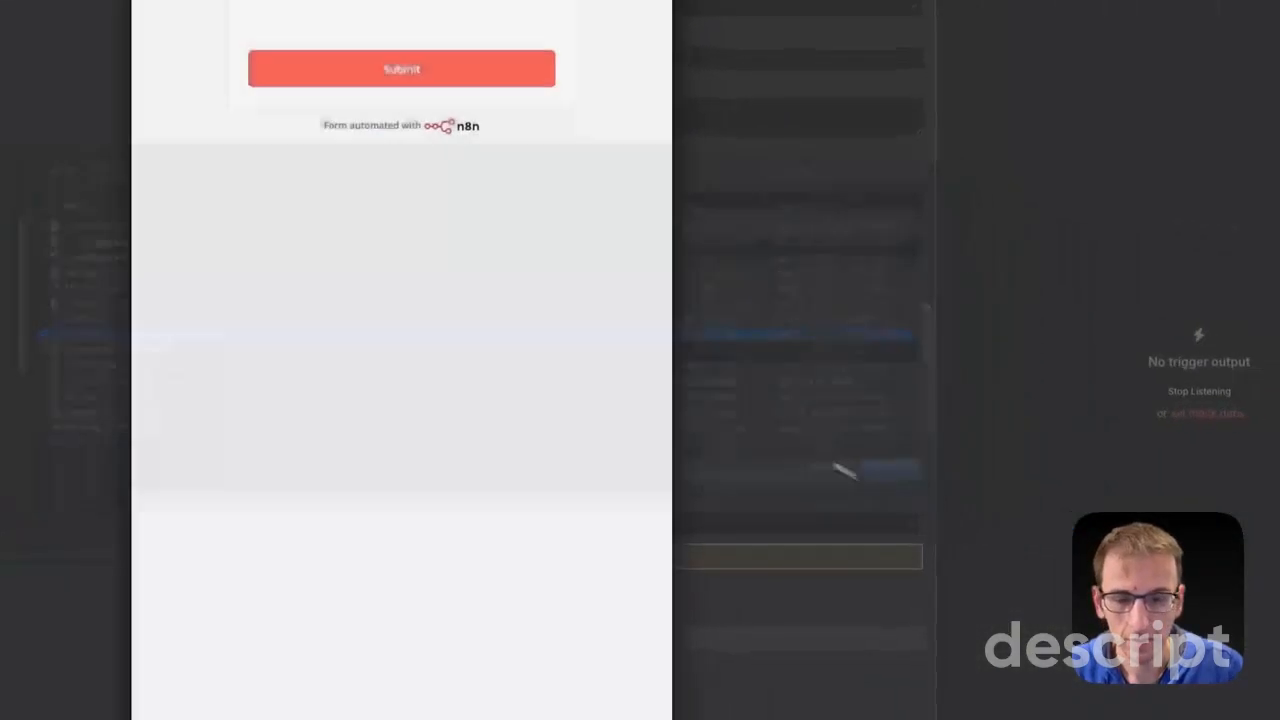
click(362, 69)
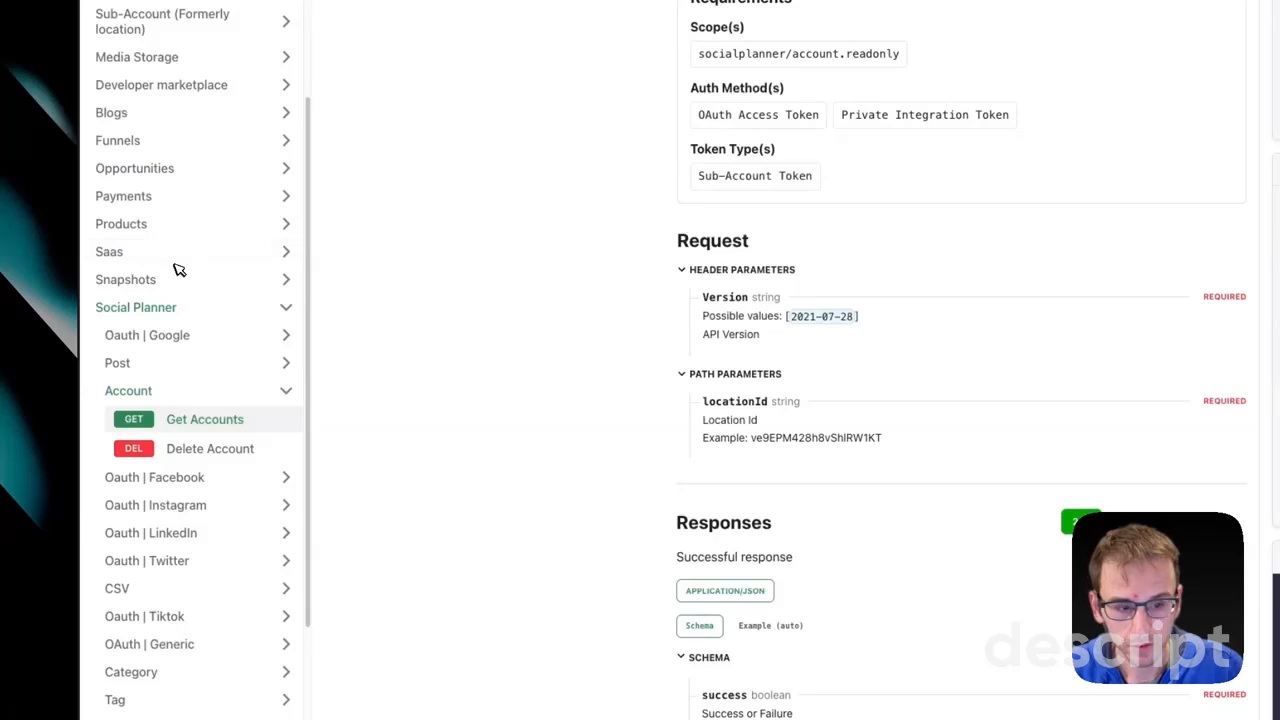
Switch to the Highlevel API 2.0 documentation and open the Upload File into Media Storage endpoint under Medias
click(171, 57)
click(173, 317)
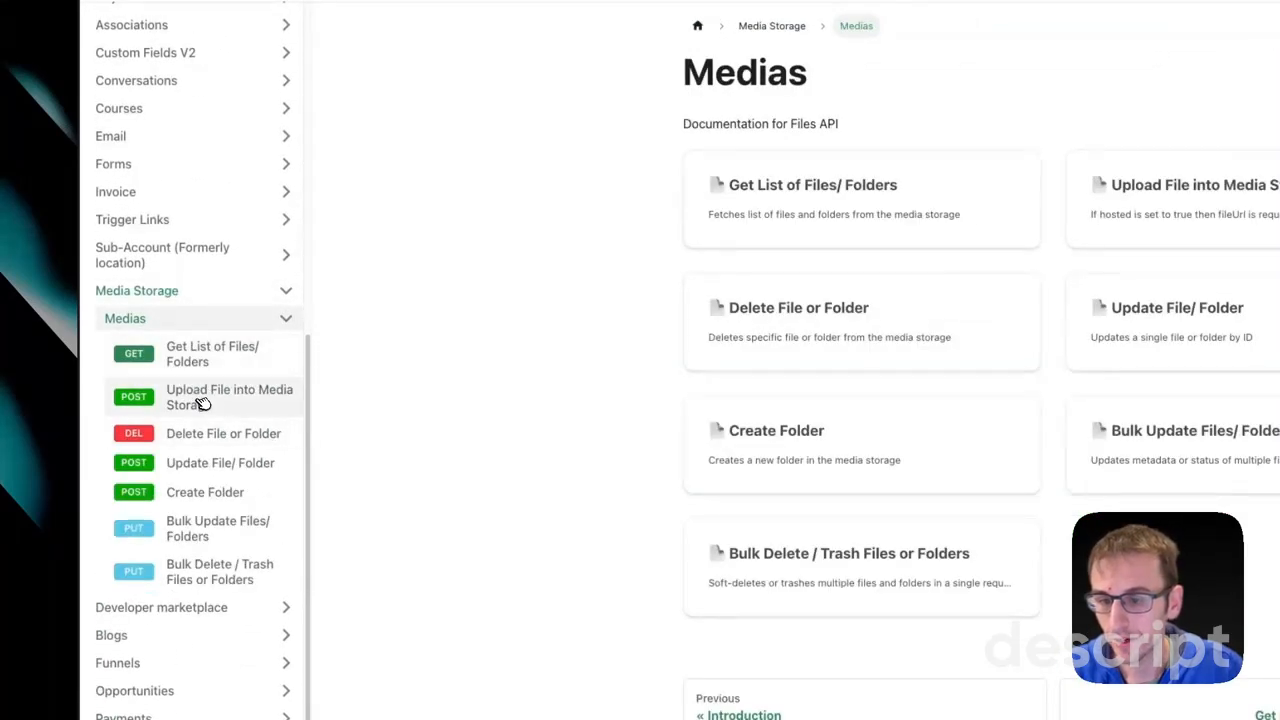
click(203, 403)
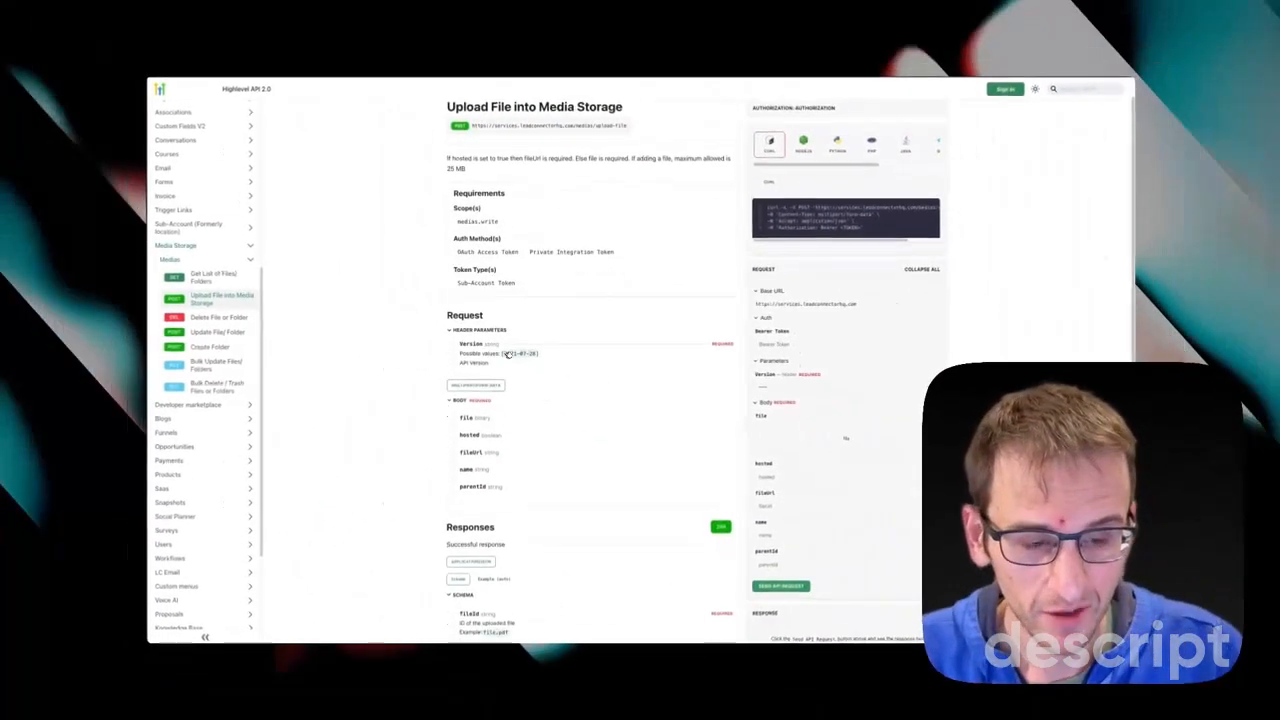
scroll(508, 355, down, 1)
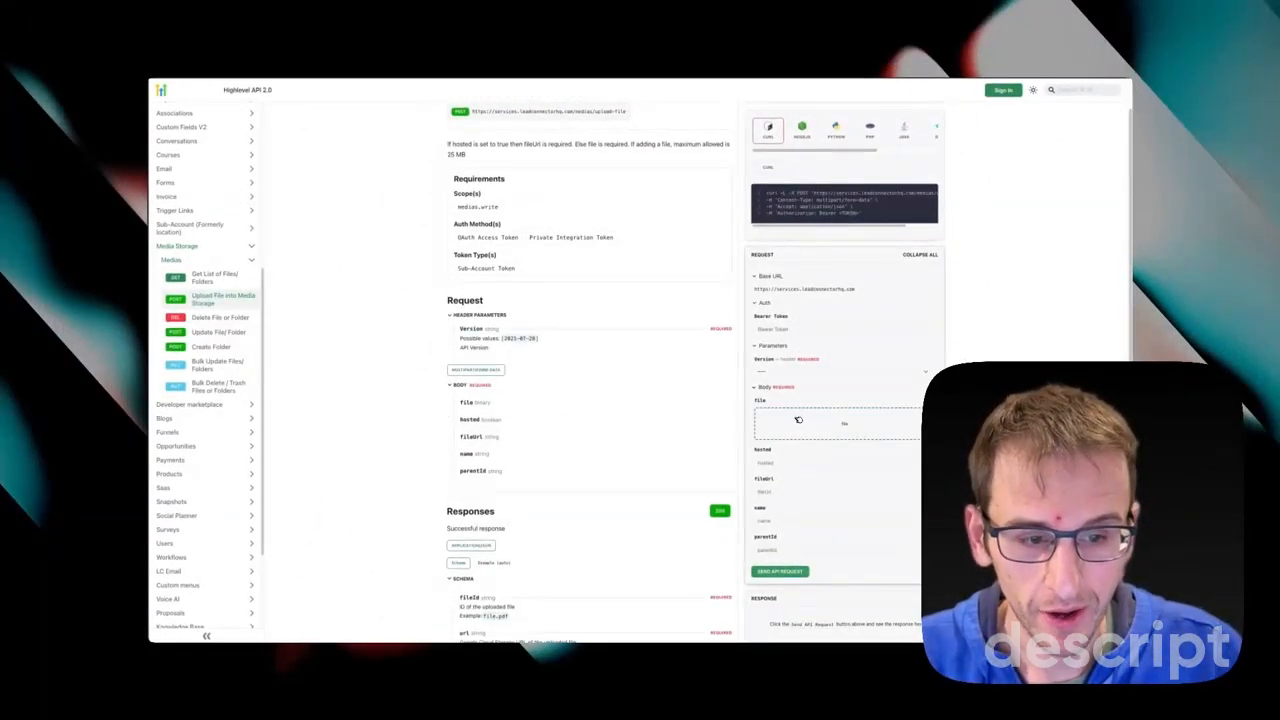
click(769, 492)
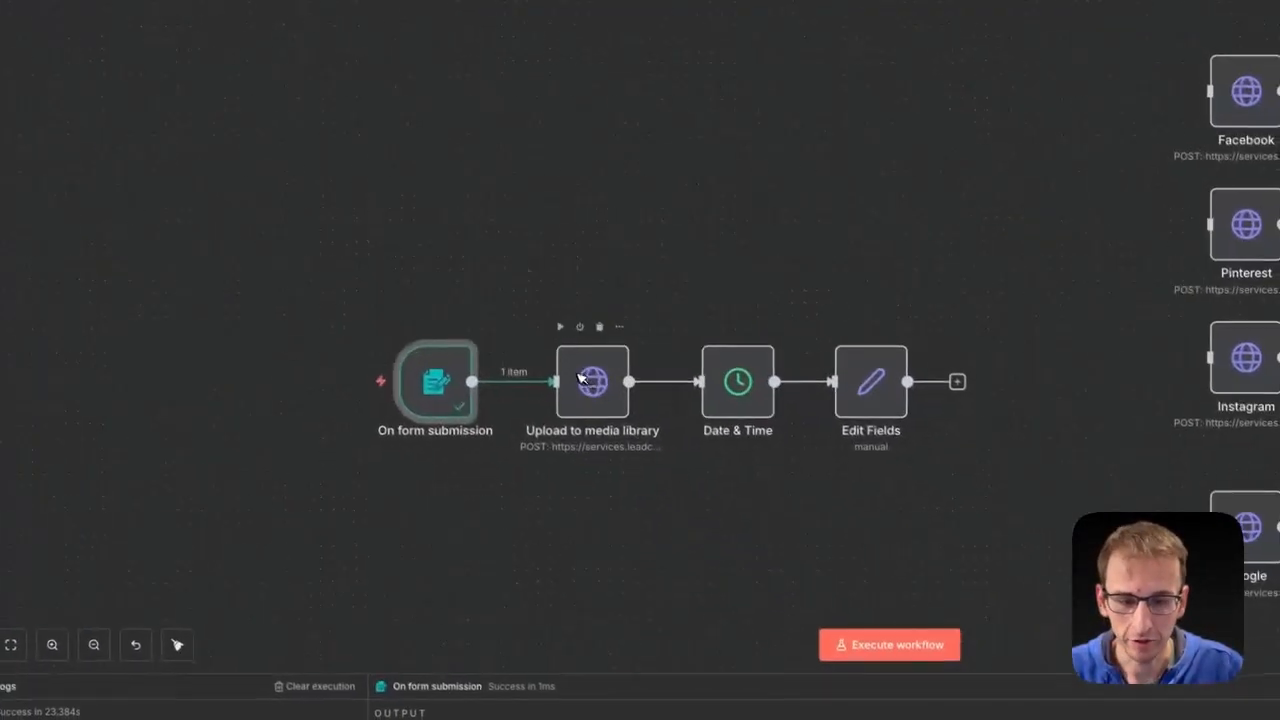
Add an Authorization header parameter with the value Bearer to the Upload to media library node and remove it again
double_click(696, 465)
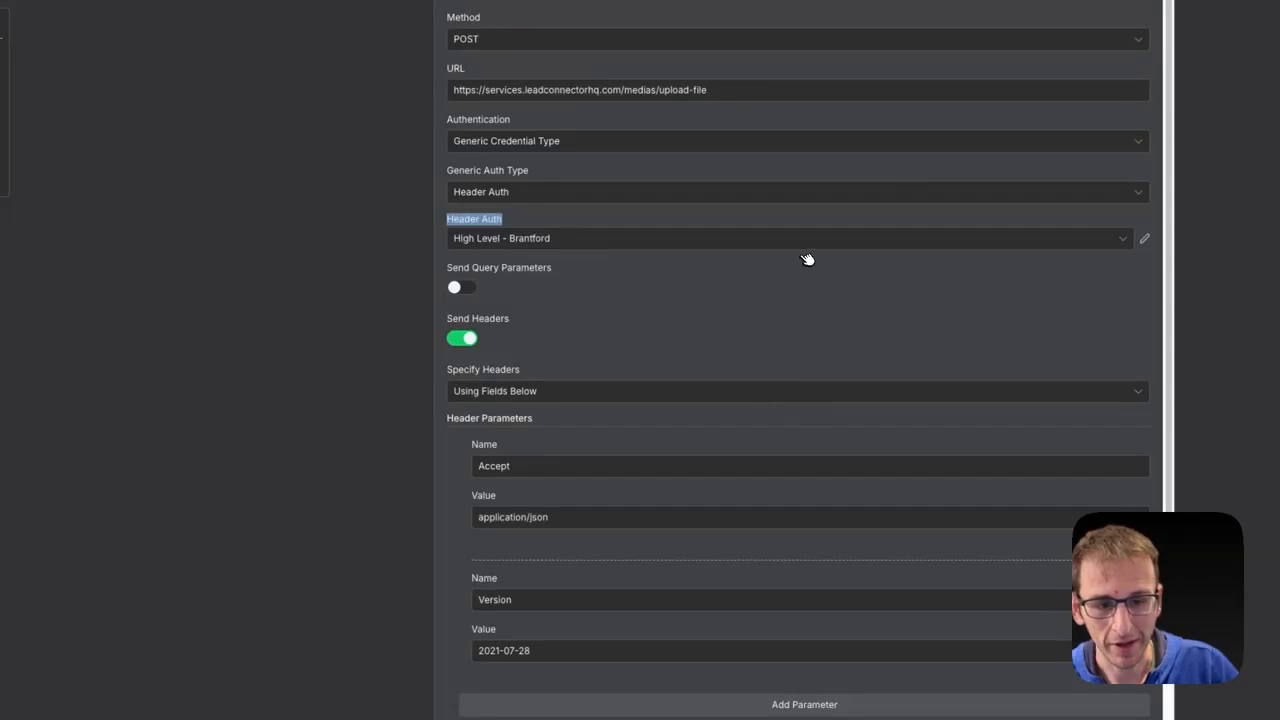
scroll(803, 244, down, 5)
click(578, 436)
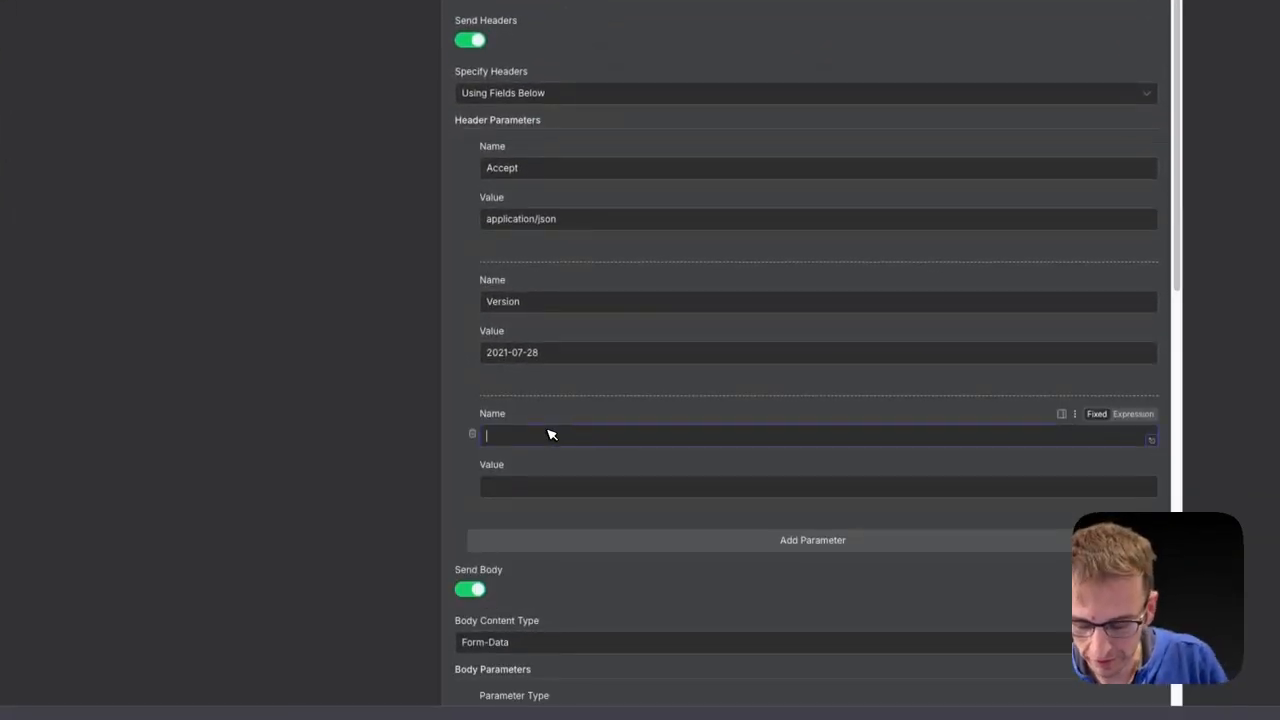
text(Authorization)
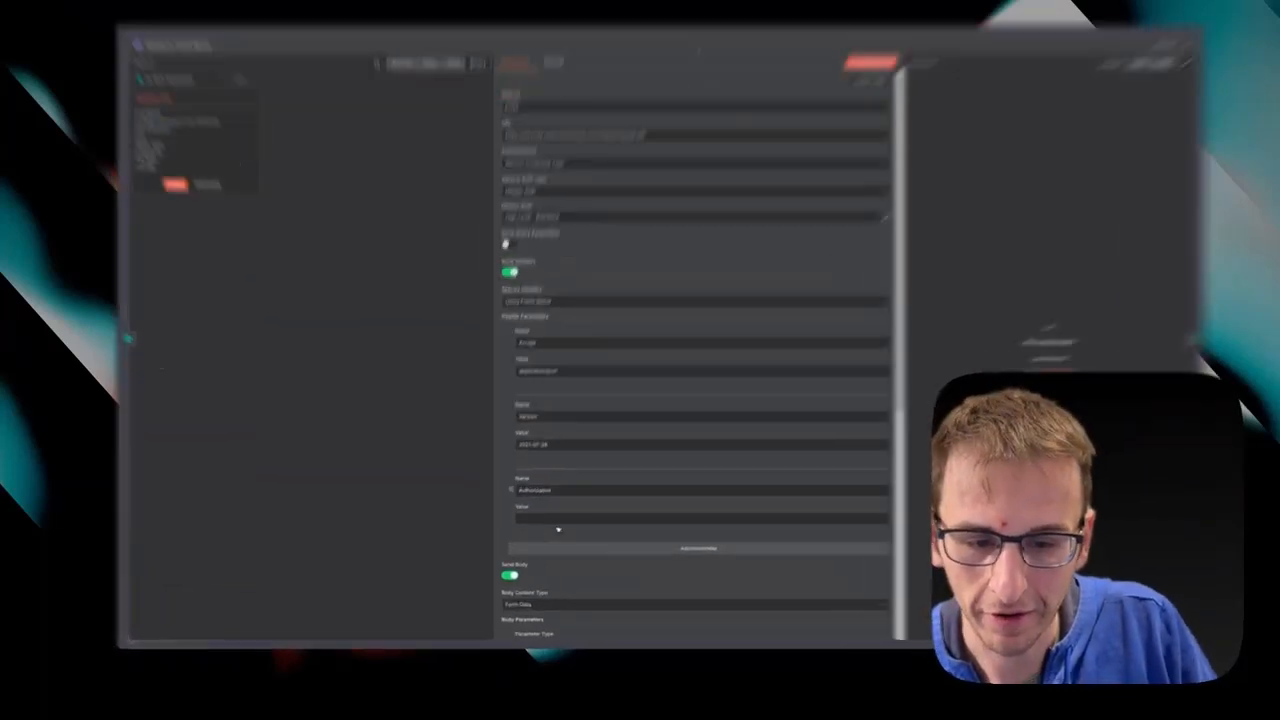
click(548, 522)
text(Bearer)
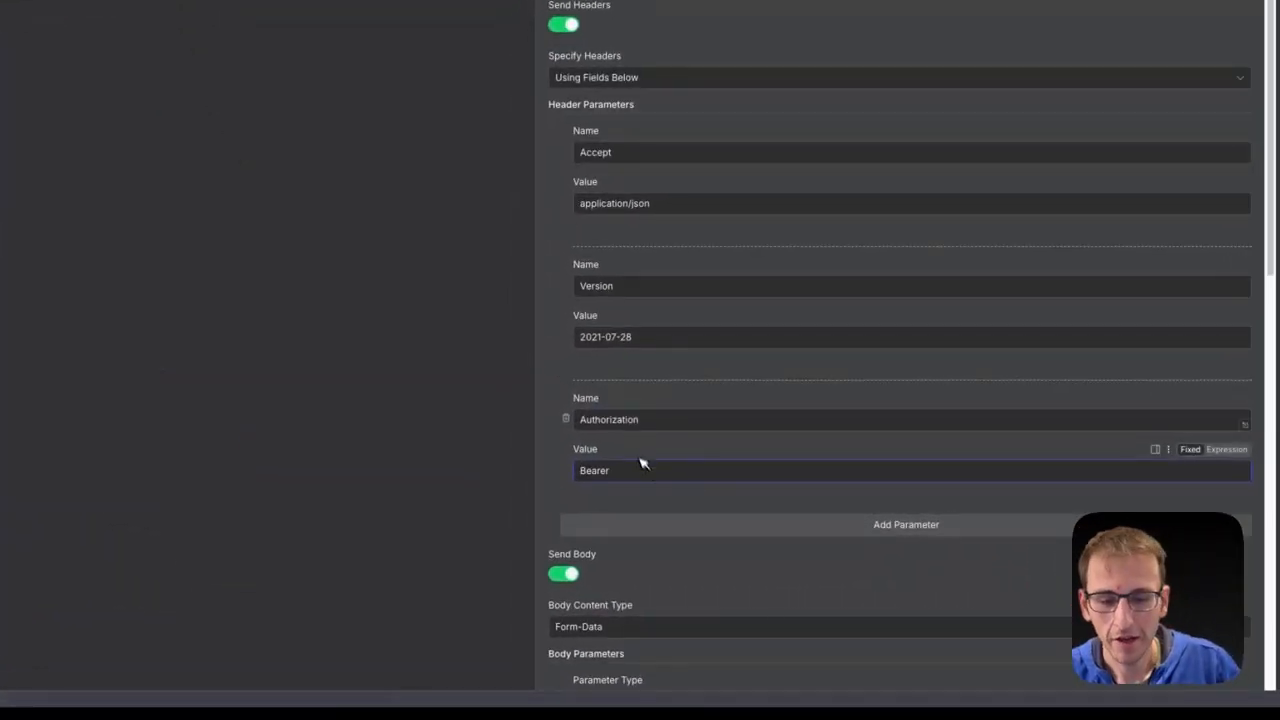
click(566, 419)
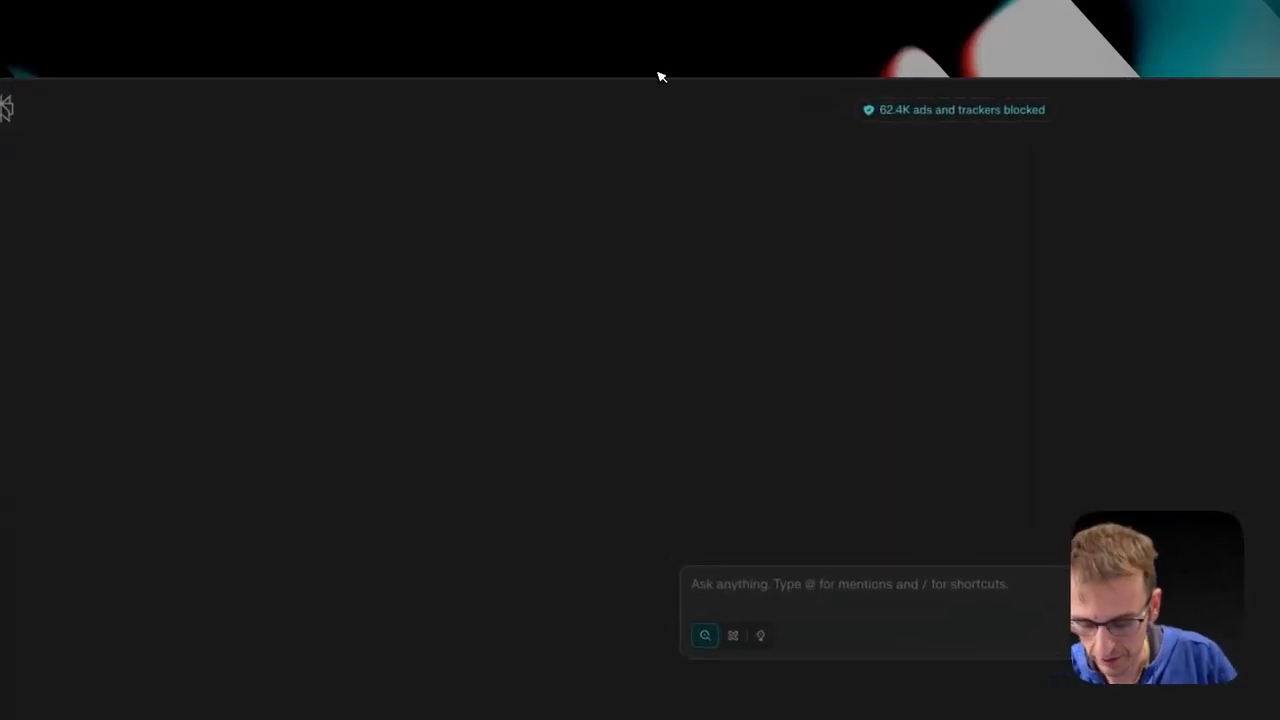
Switch to the HighLevel account's Private Integrations settings and start creating a new integration
click(657, 76)
text(app)
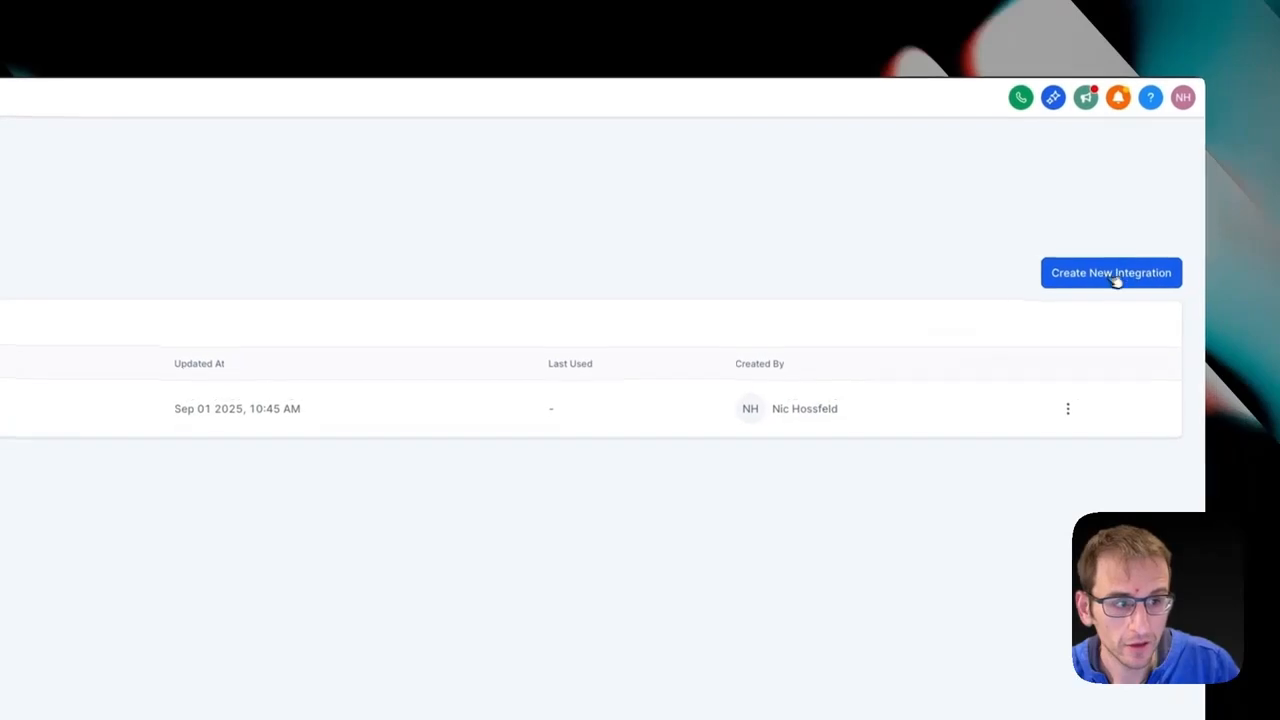
click(1122, 281)
Search the scopes for media and grant the integration View Medias (medias.readonly) and Edit Medias (medias.write)
click(547, 257)
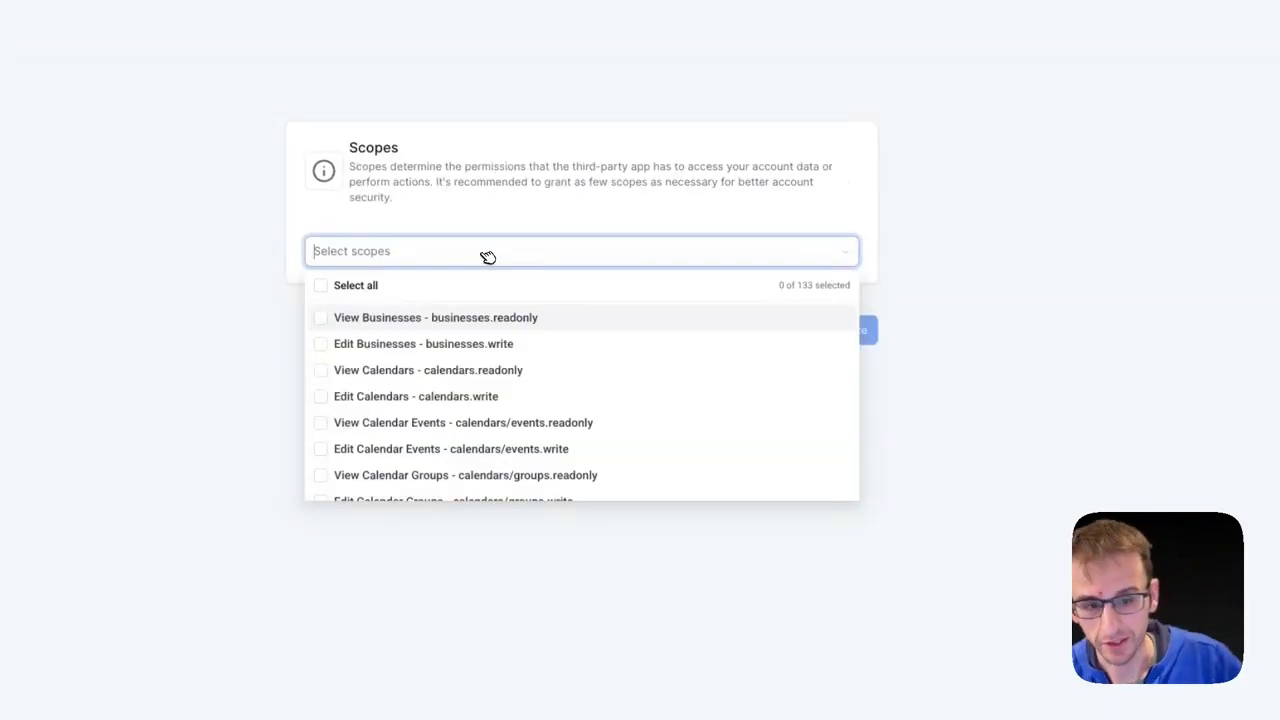
text(media)
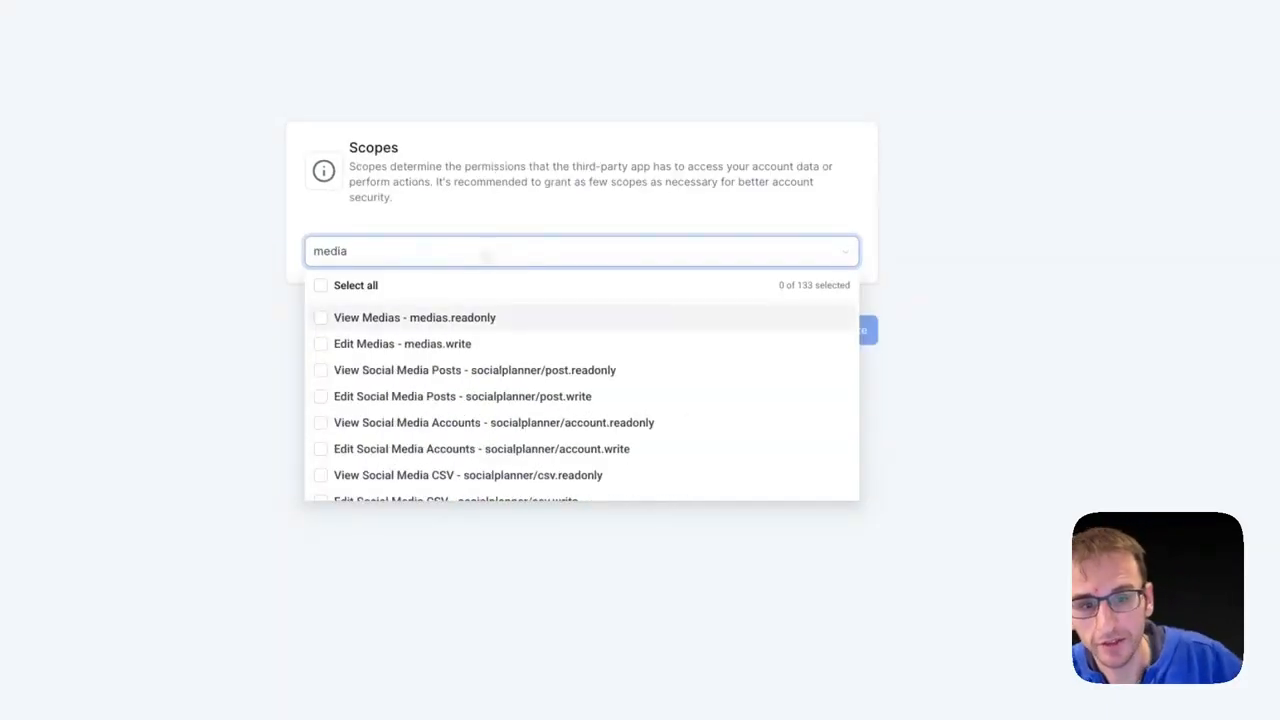
click(410, 344)
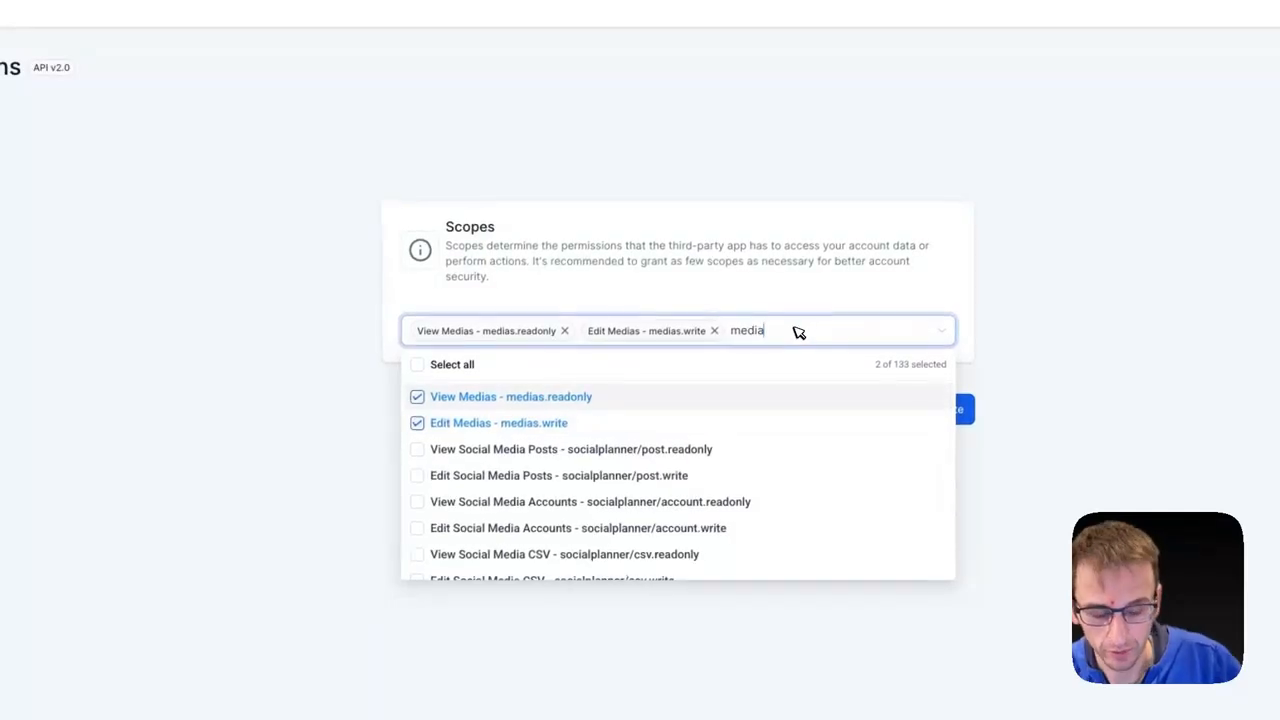
Search the scopes for social and grant View Social Media Posts, Edit Social Media Posts and View Social Media Accounts
key(BackSpace)
key(BackSpace)
key(BackSpace)
key(BackSpace)
key(BackSpace)
text(soc)
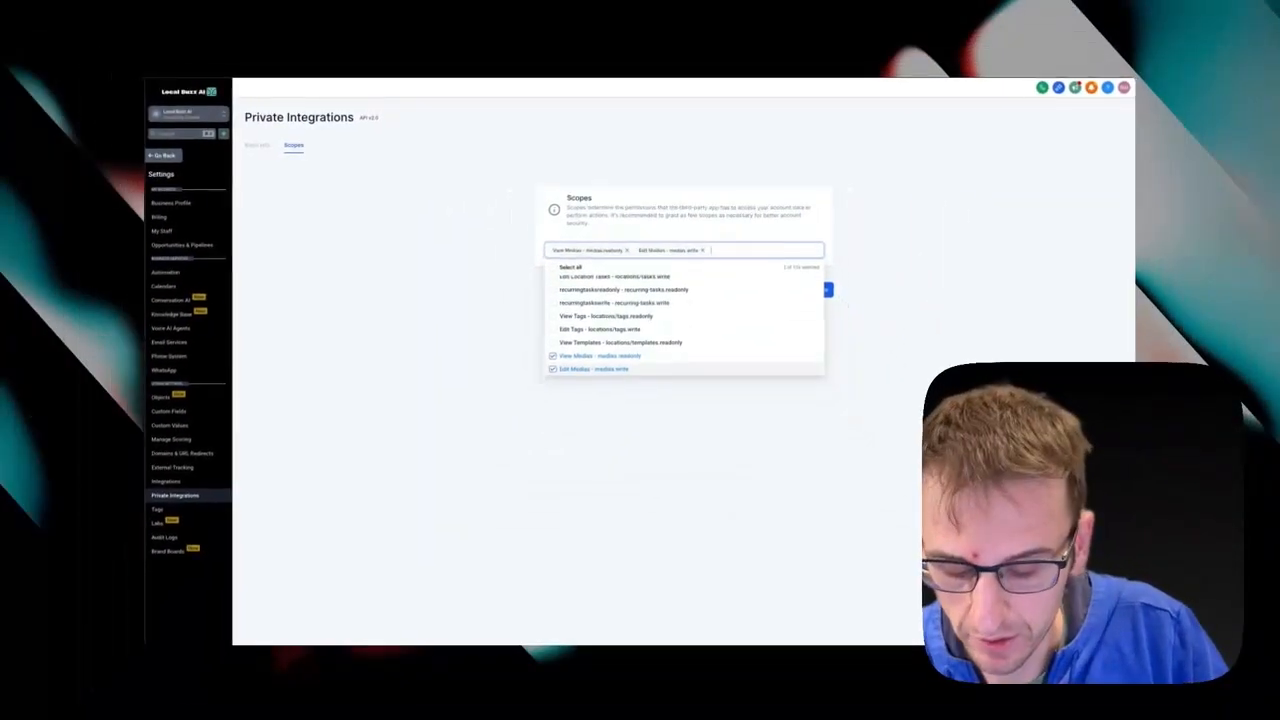
text(ial)
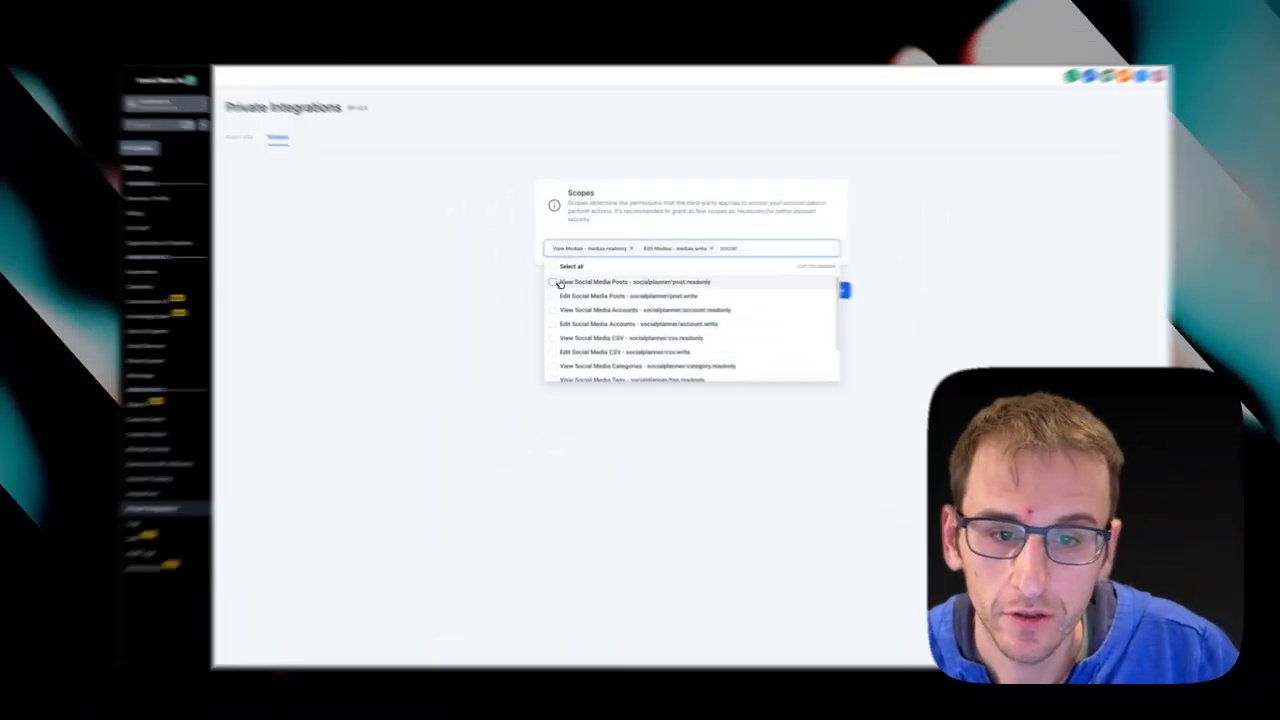
click(556, 283)
click(557, 295)
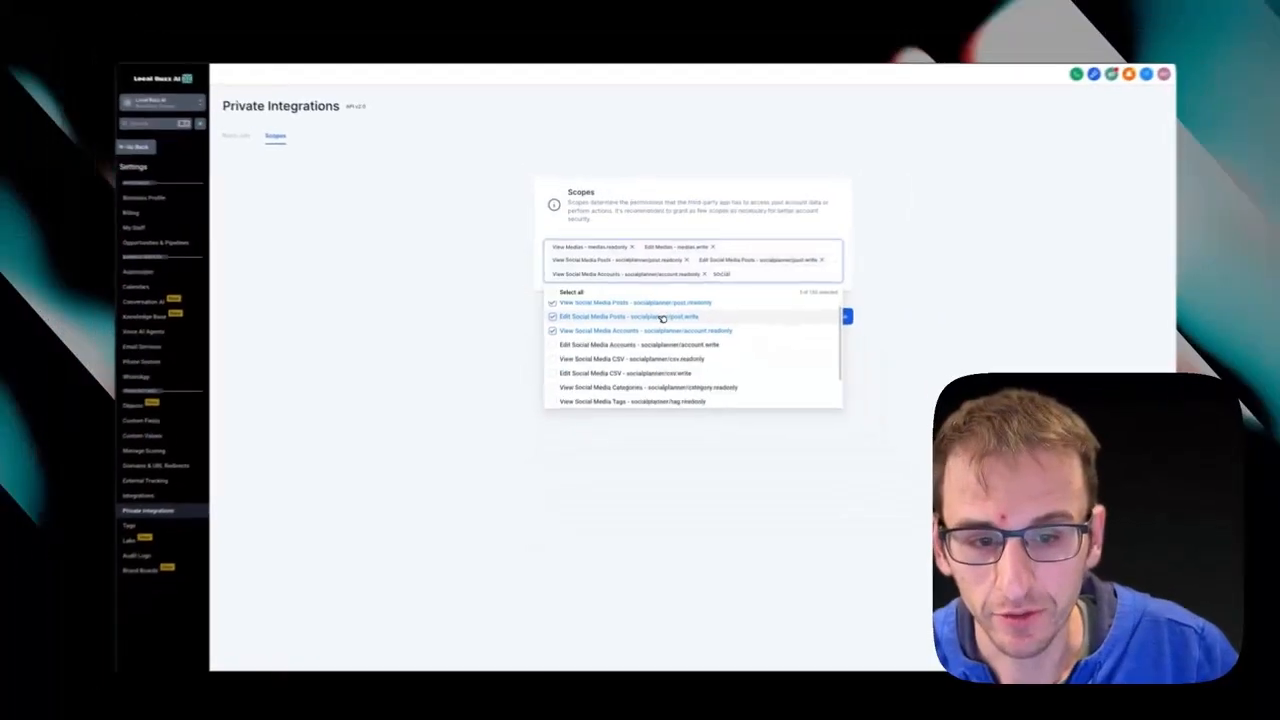
scroll(715, 390, down, 1)
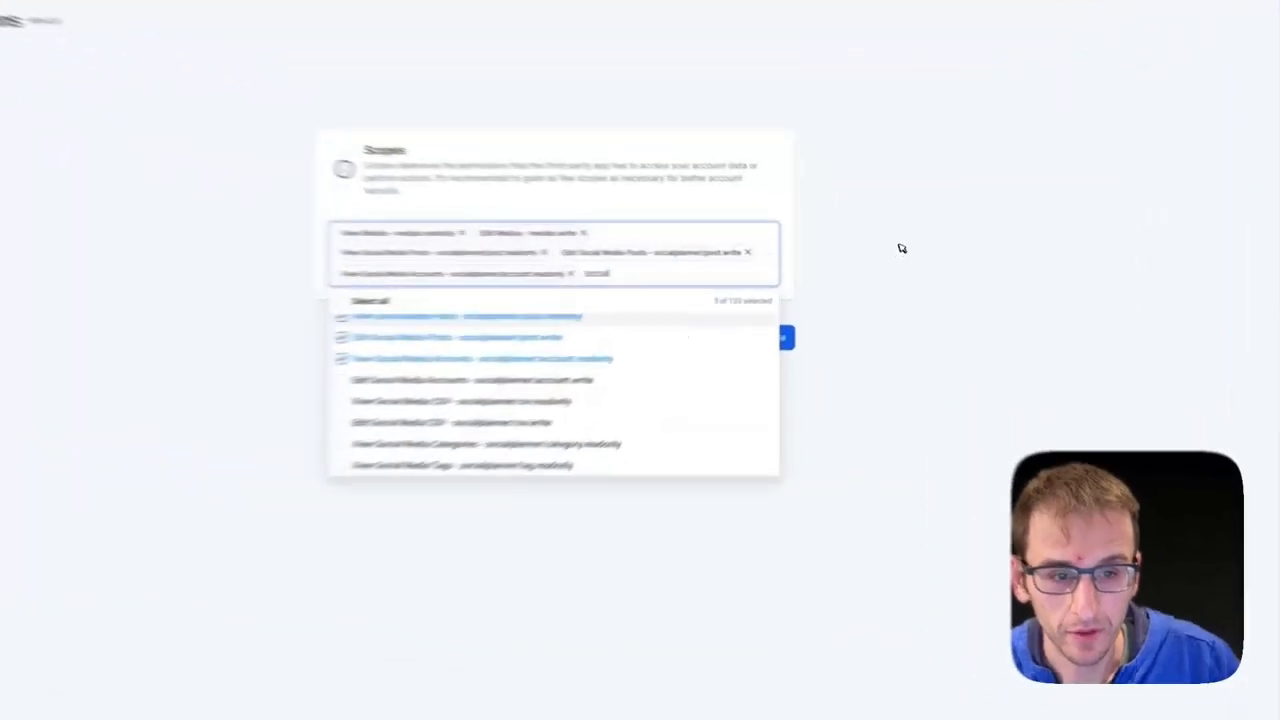
click(888, 261)
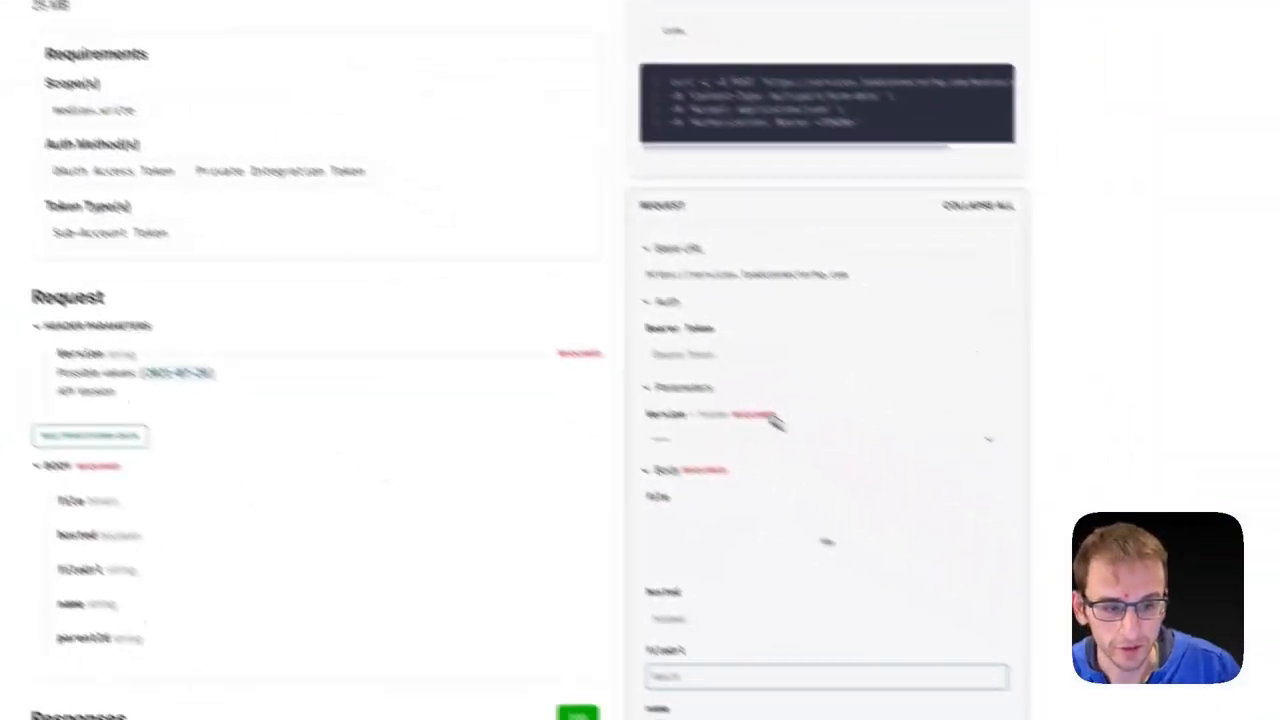
Back in the upload endpoint's documentation, paste the private integration token as the bearer token and set the Version header to 2021-07-28
click(641, 316)
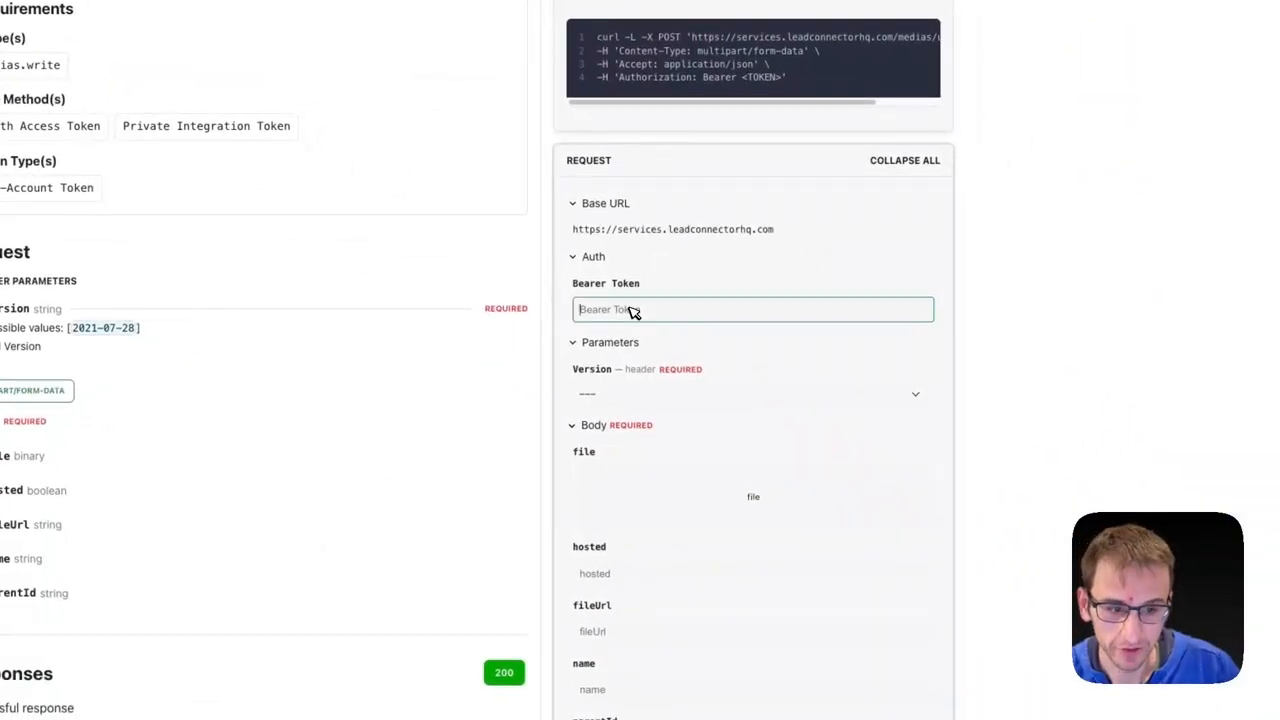
click(591, 394)
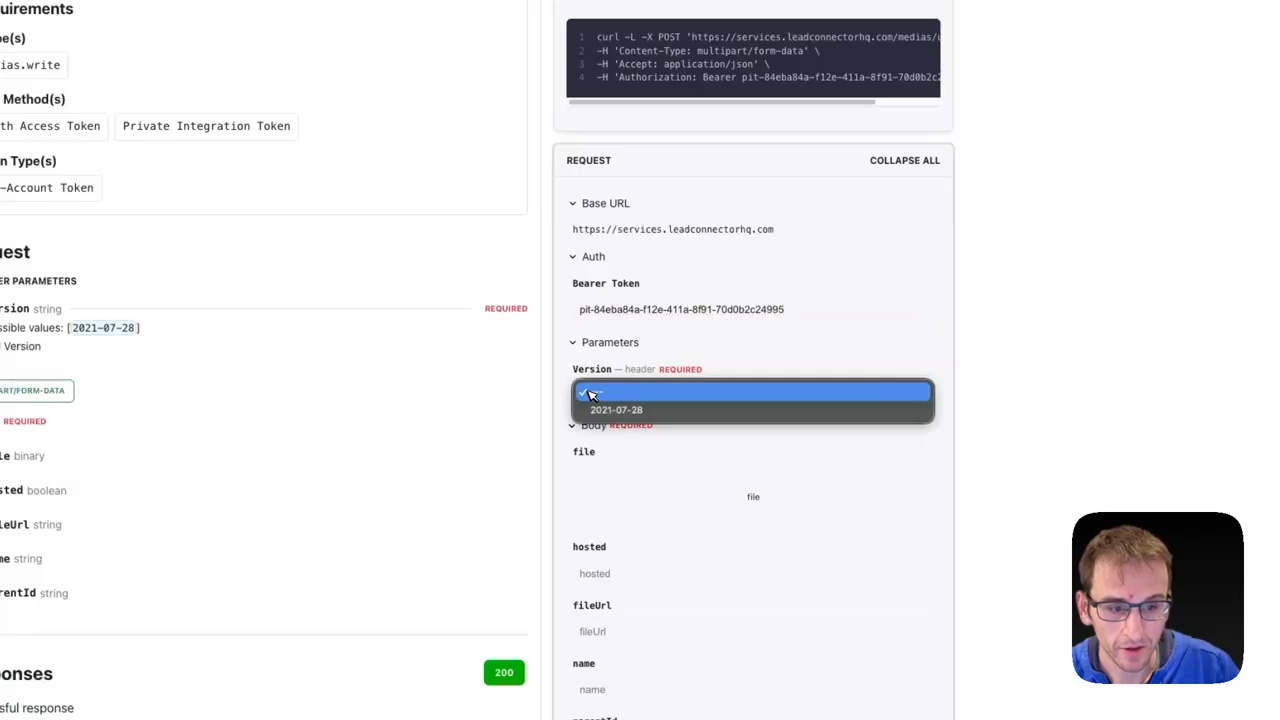
click(670, 412)
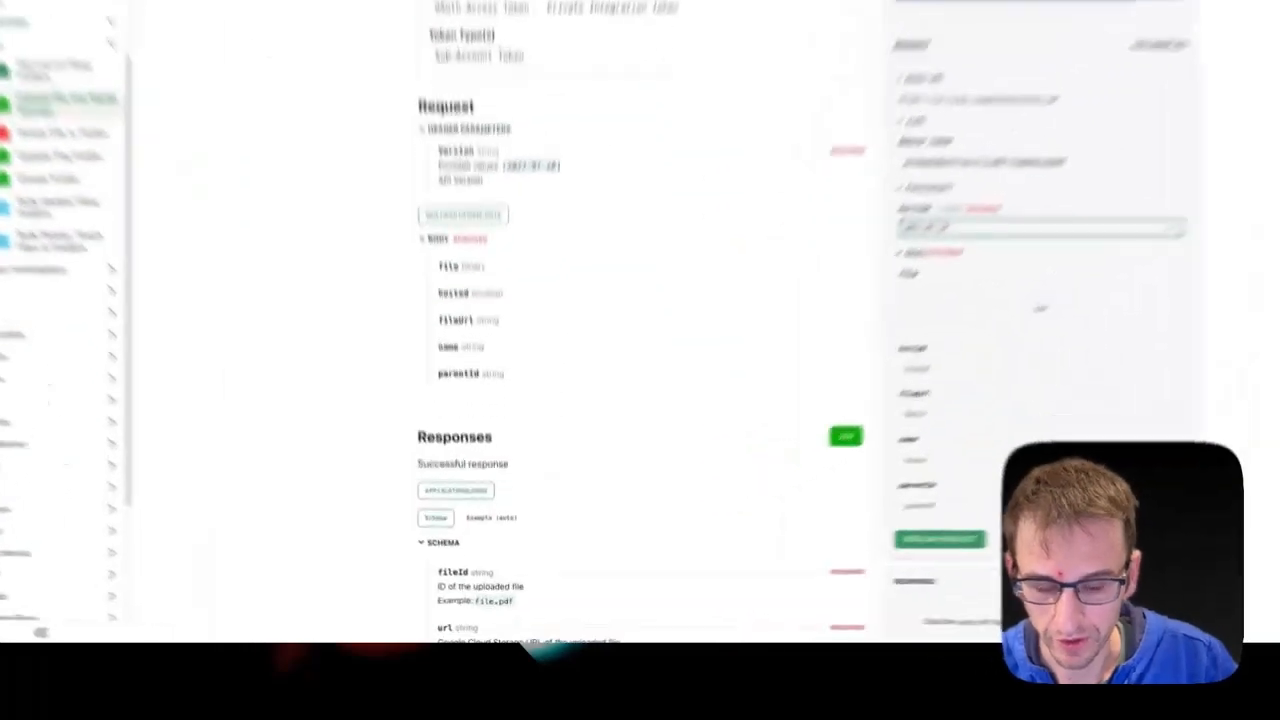
Attach the Christmas lights PNG image from the Downloads folder as the upload request's file
click(844, 430)
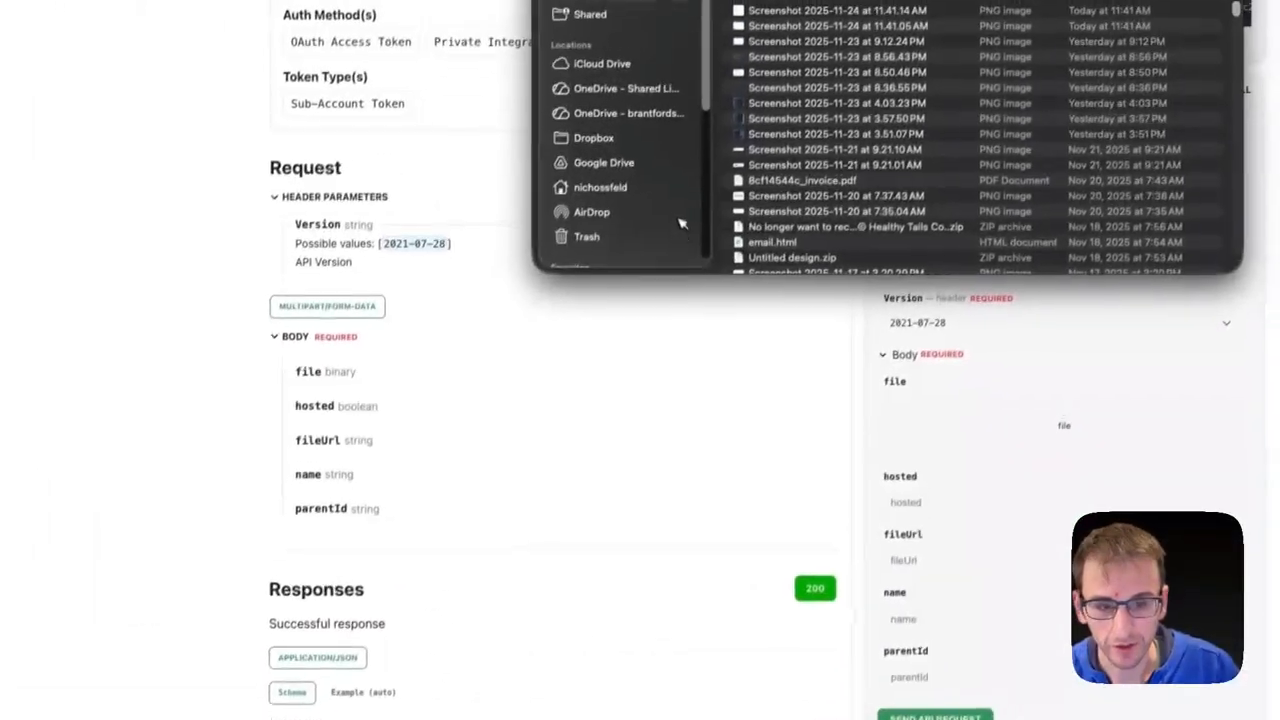
scroll(790, 24, down, 3)
click(643, 238)
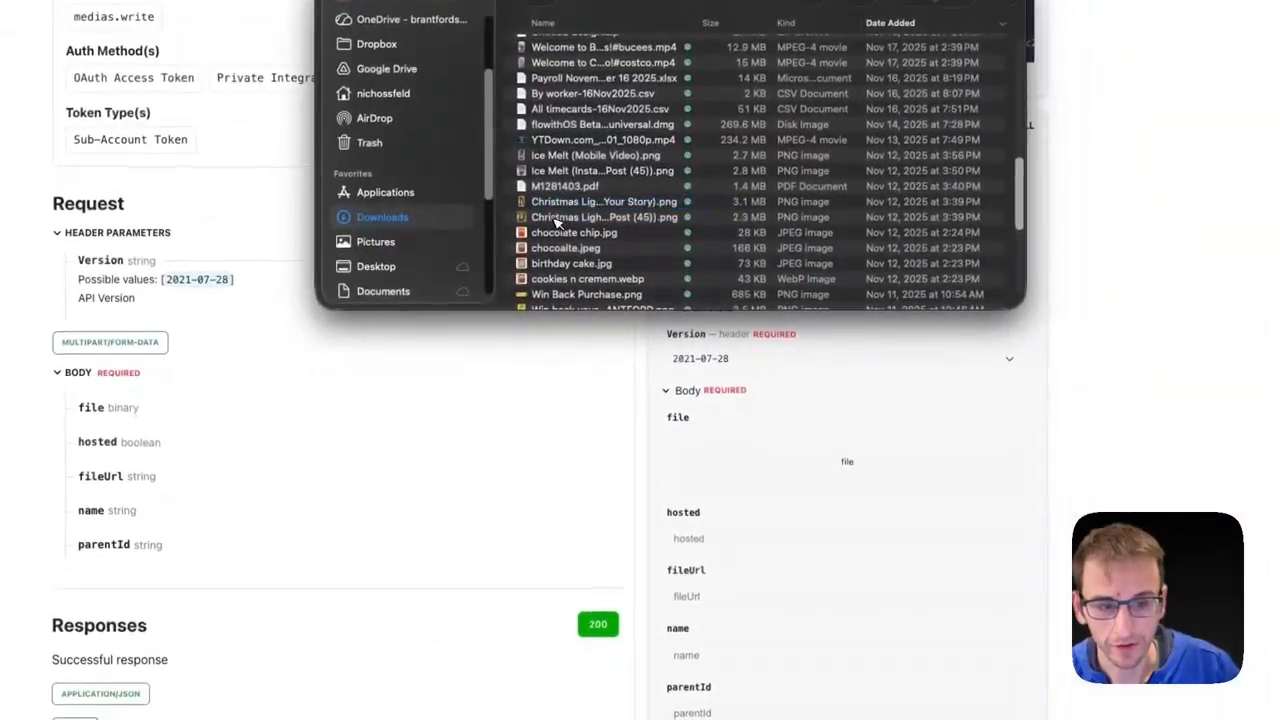
drag(832, 528, 845, 462)
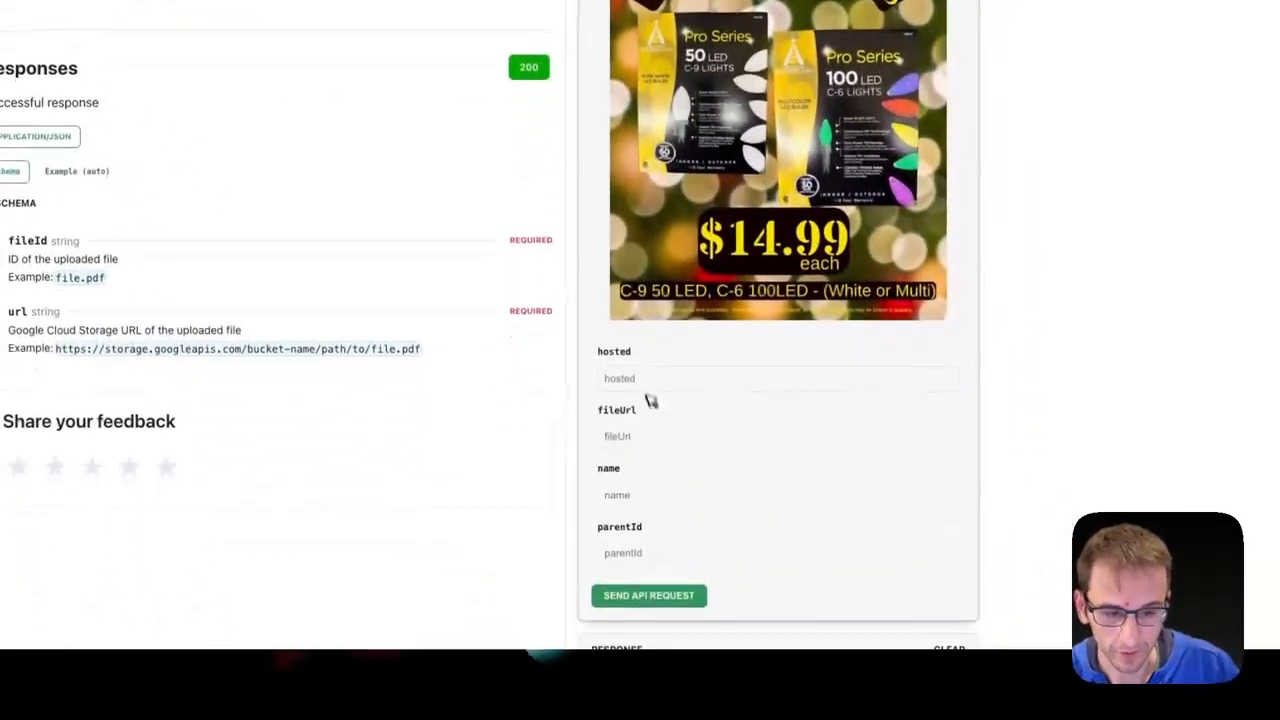
Set the upload request's hosted parameter to false and its name to Christmas_lights, and send the request
click(646, 373)
text(tru)
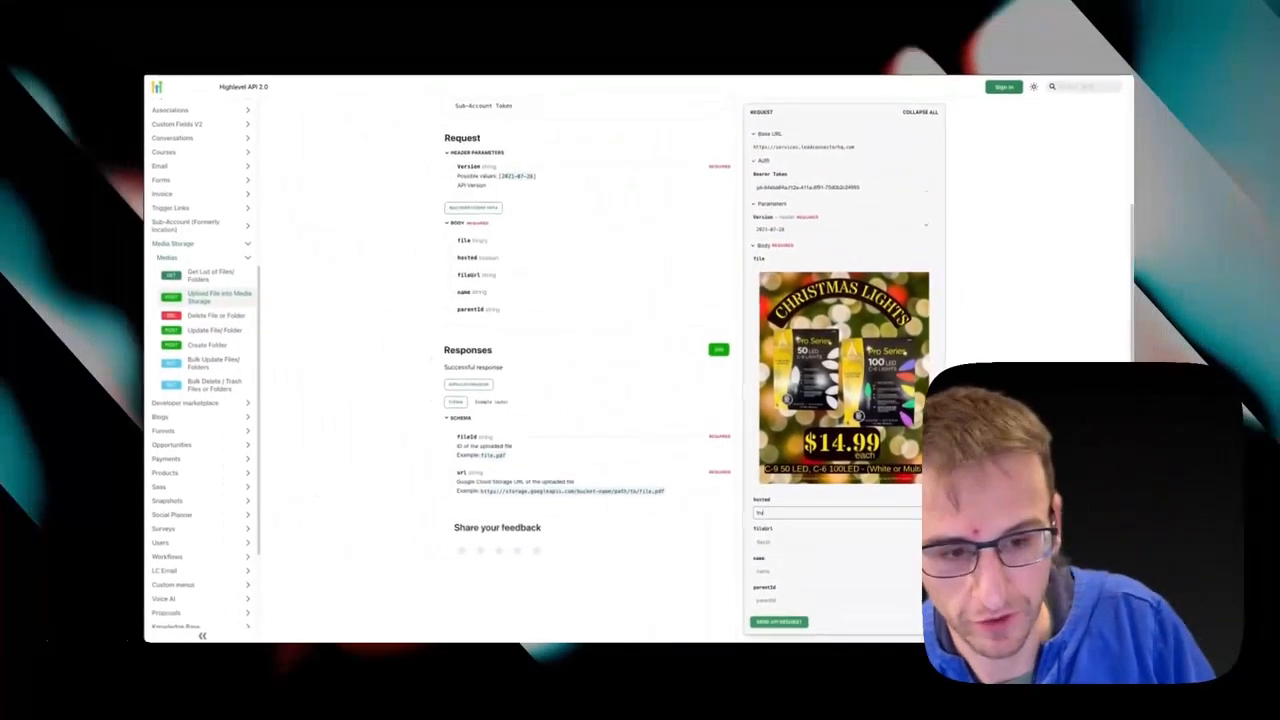
text(false)
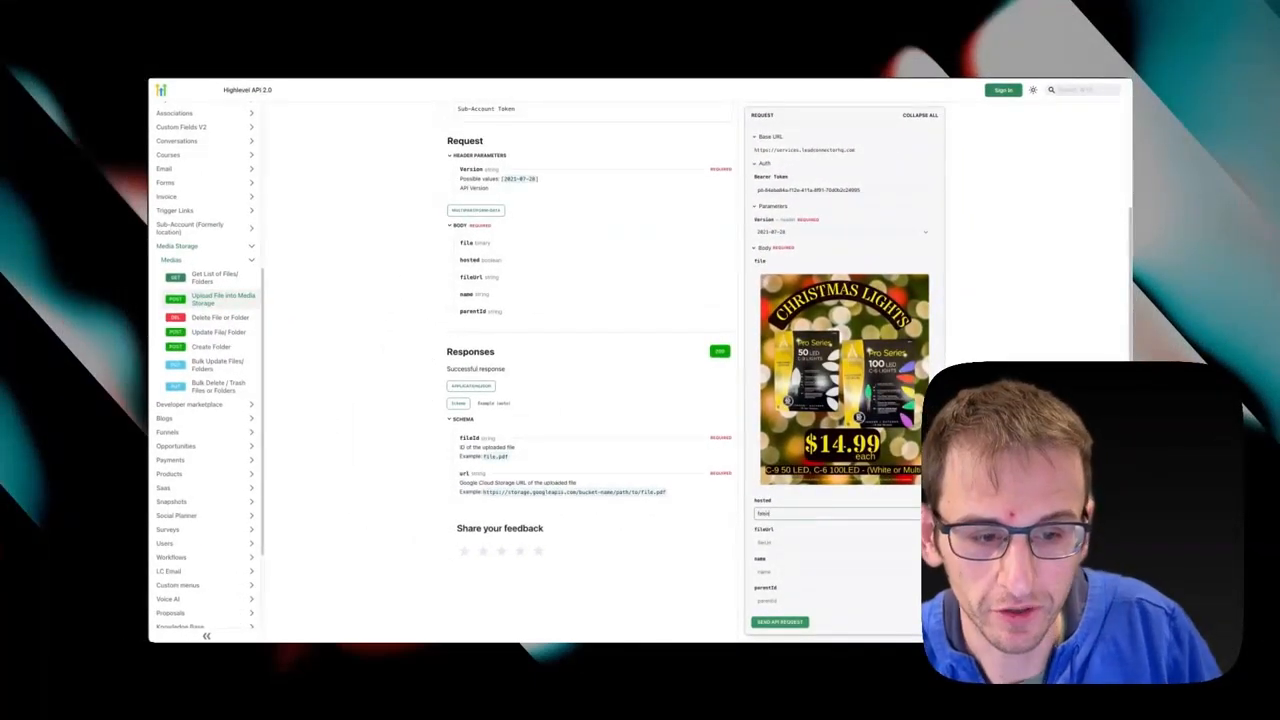
click(779, 572)
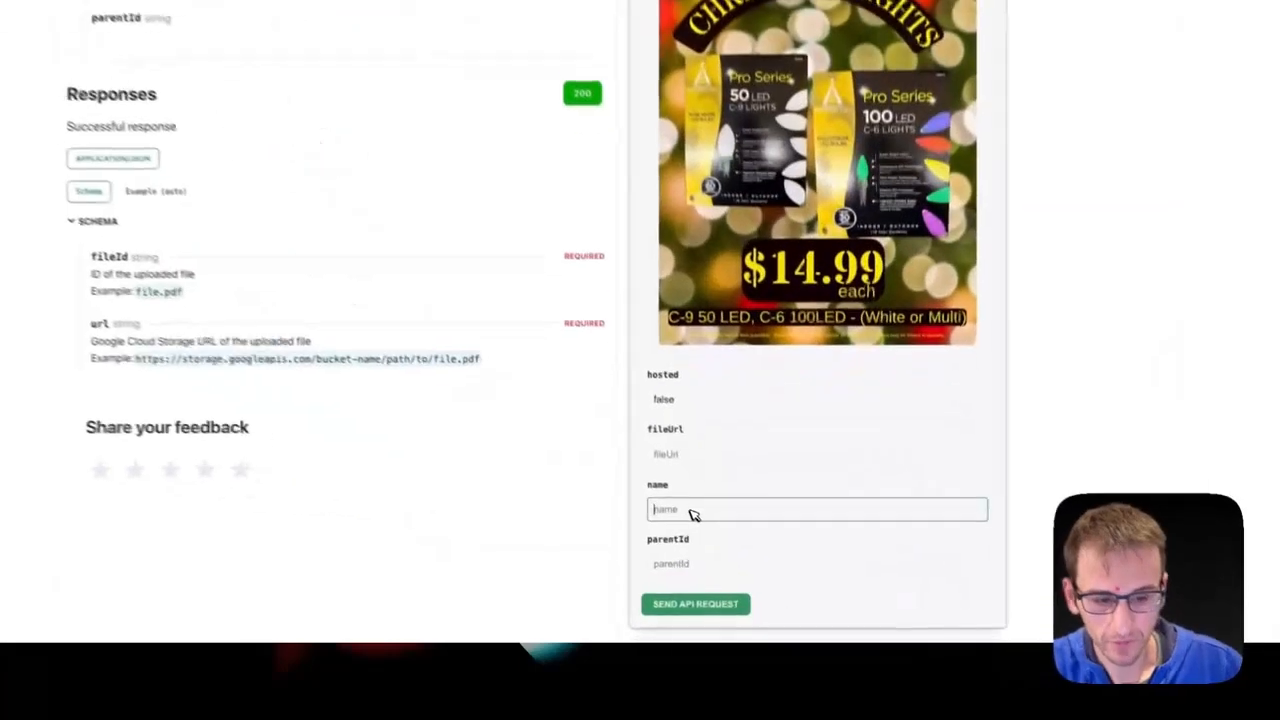
text(c)
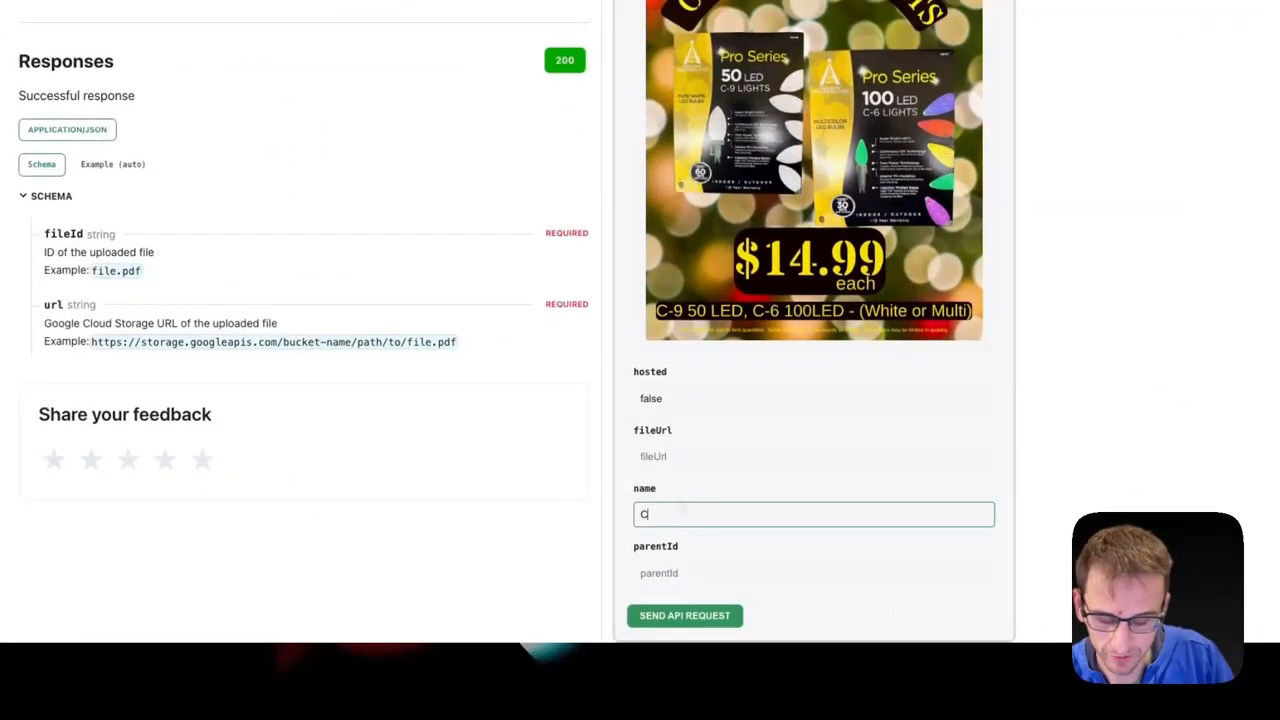
text(hristmas_lights)
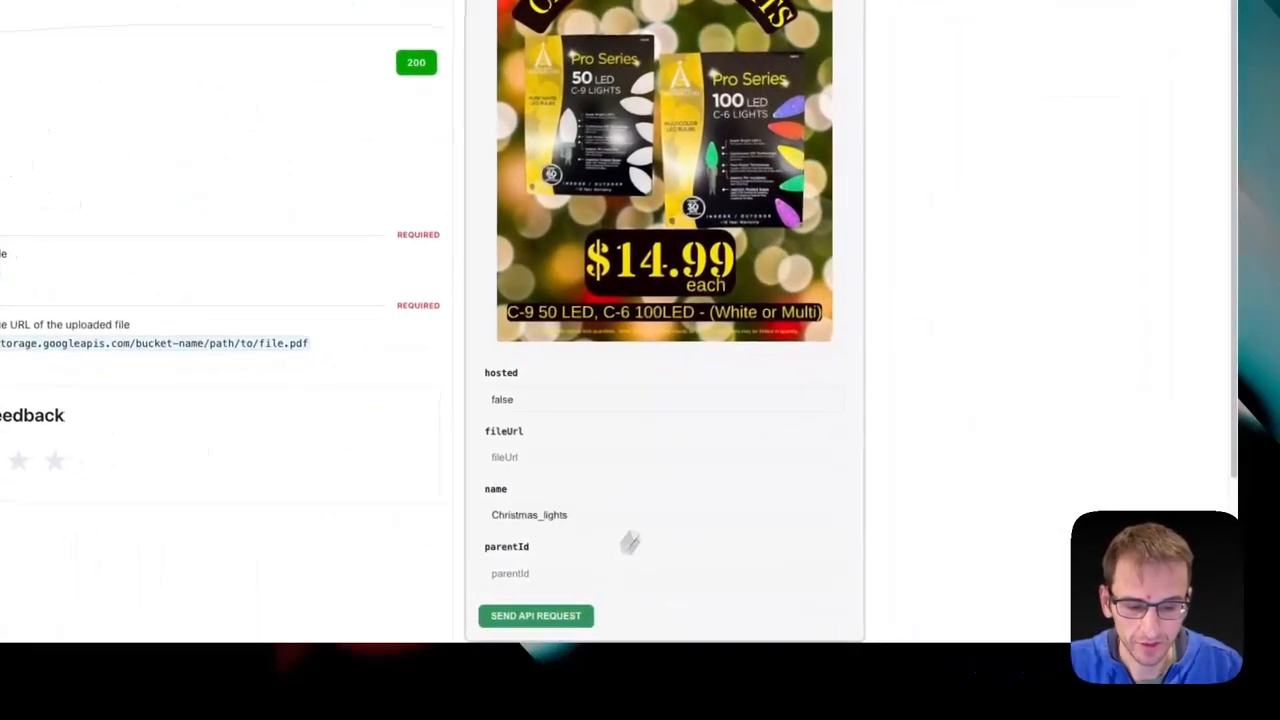
scroll(832, 337, down, 3)
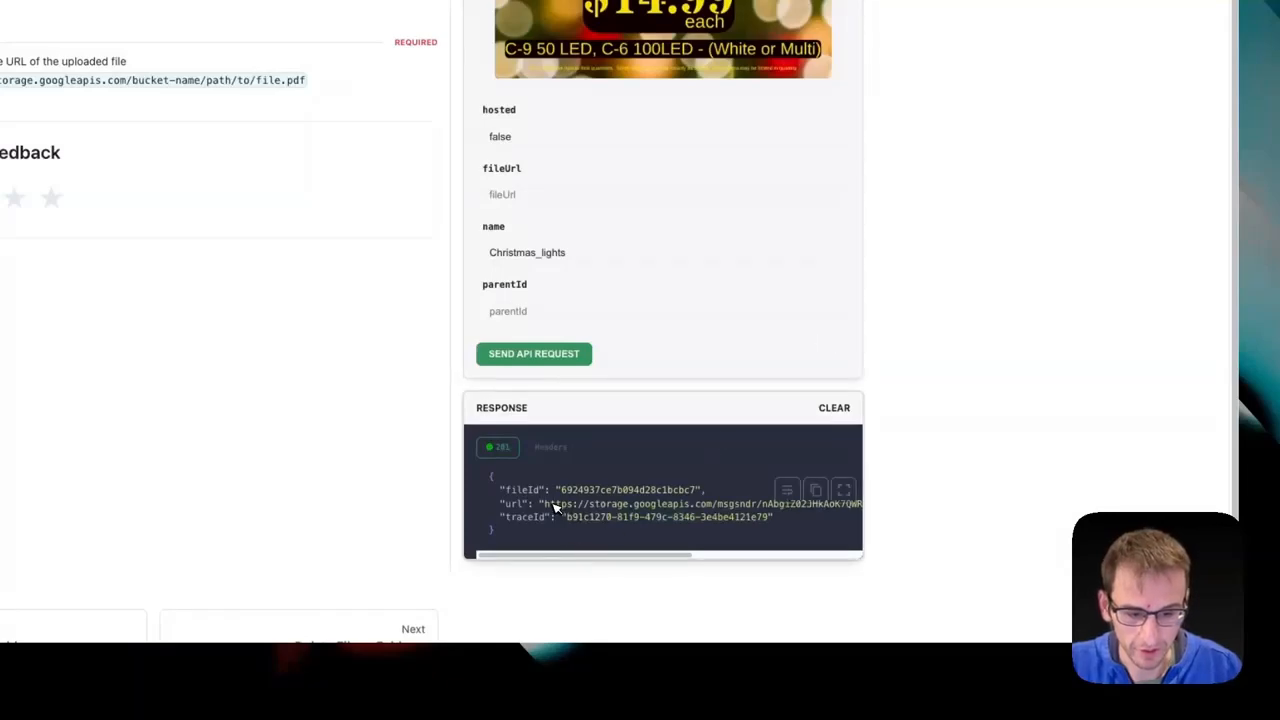
drag(818, 489, 877, 508)
Copy the upload request as a cURL command and import it, including its bearer token, into a new HTTP Request node in the n8n workflow
scroll(694, 413, up, 10)
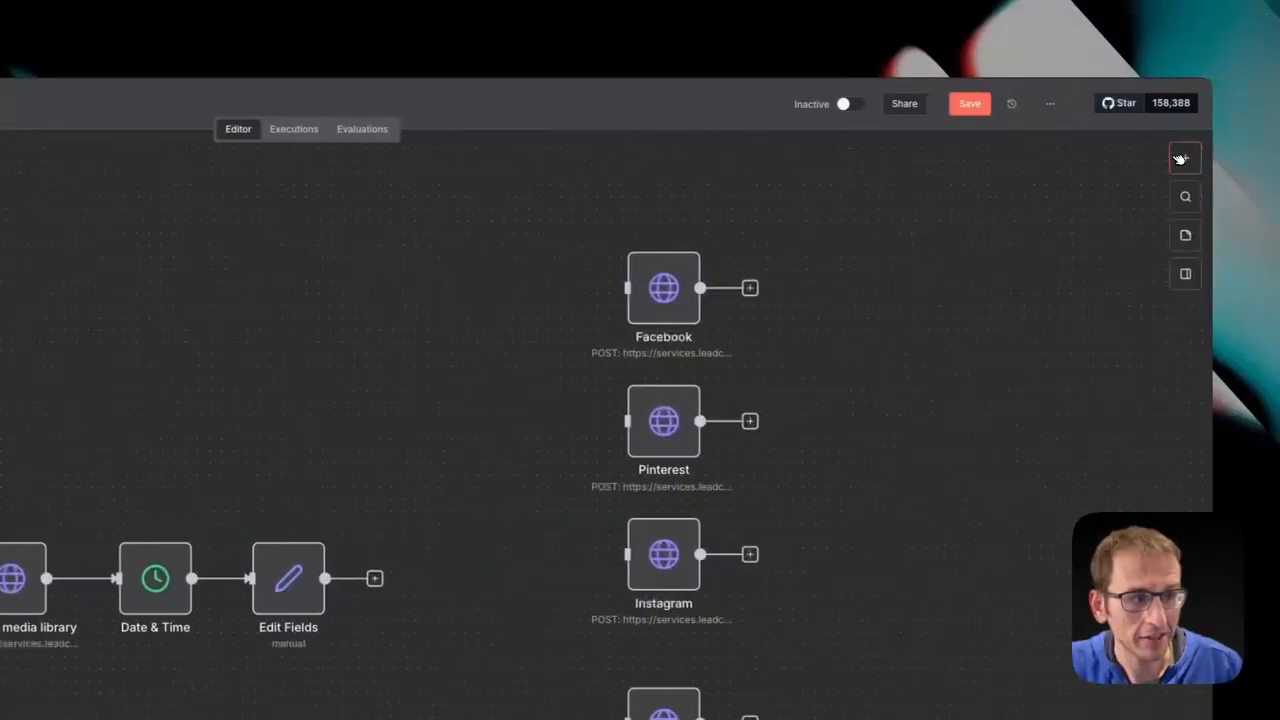
key(Tab)
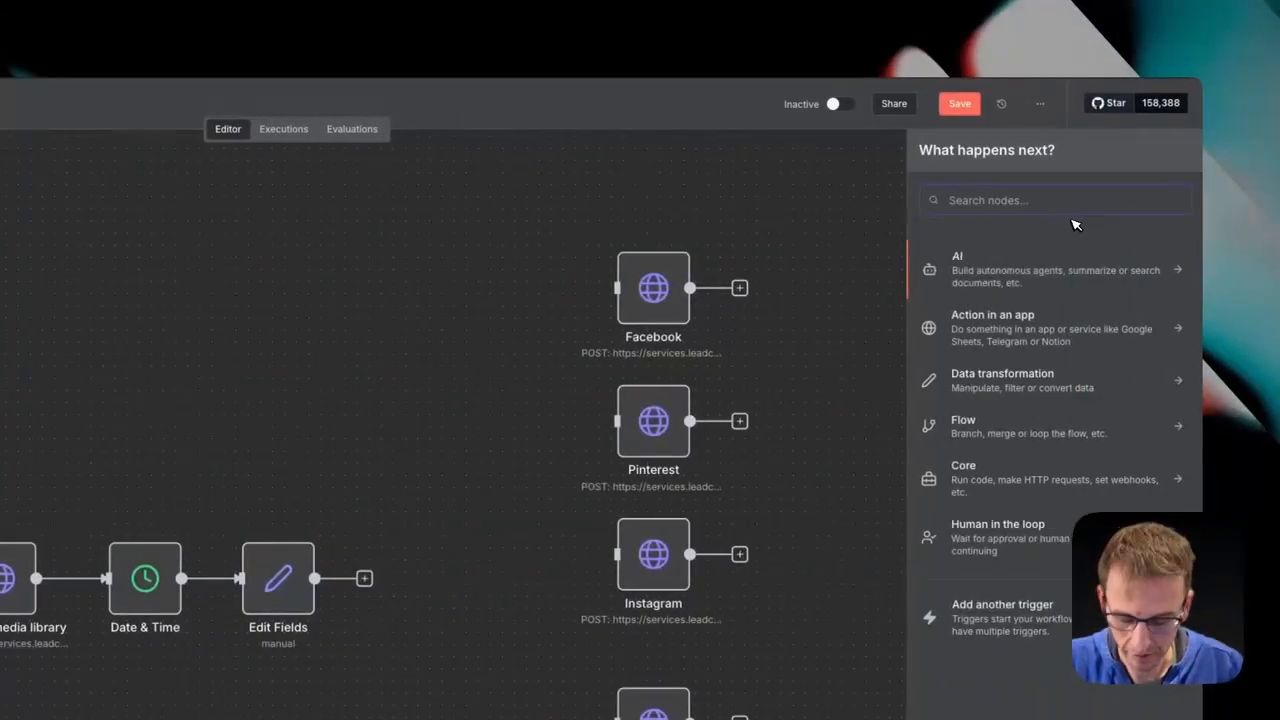
text(http)
click(1040, 267)
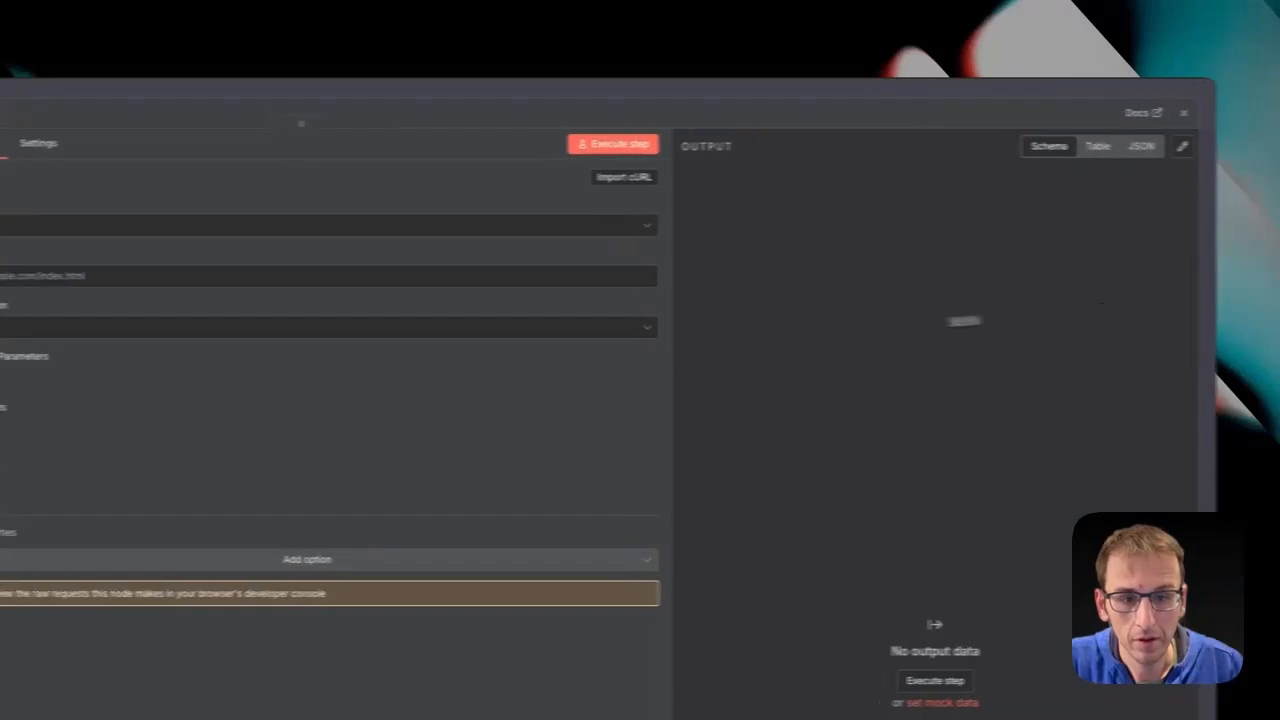
click(738, 177)
key(ctrl+v)
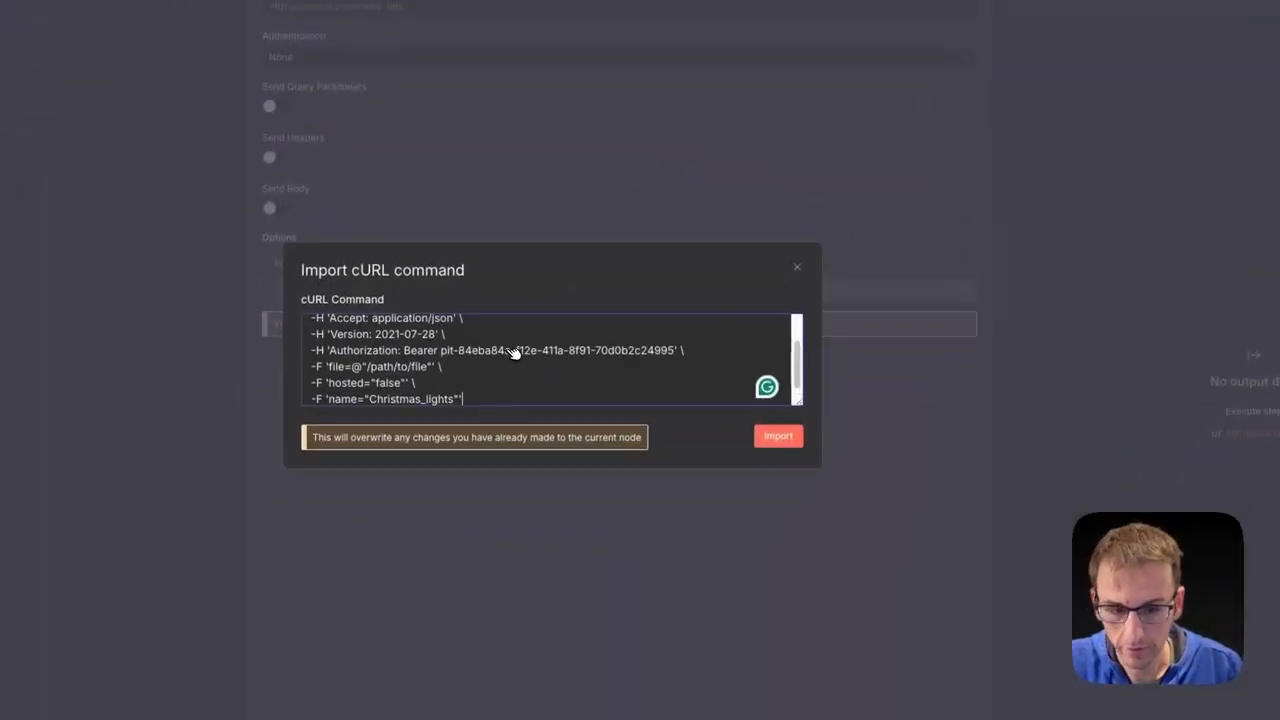
click(782, 428)
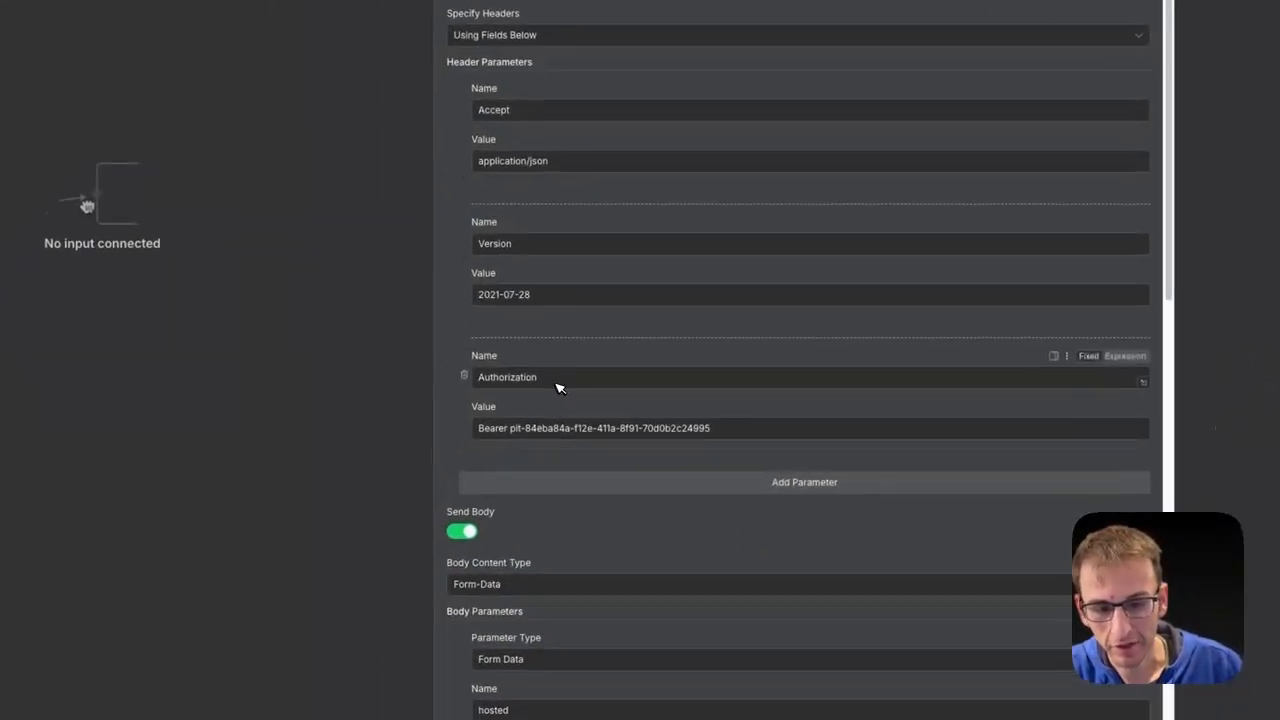
drag(370, 550, 286, 548)
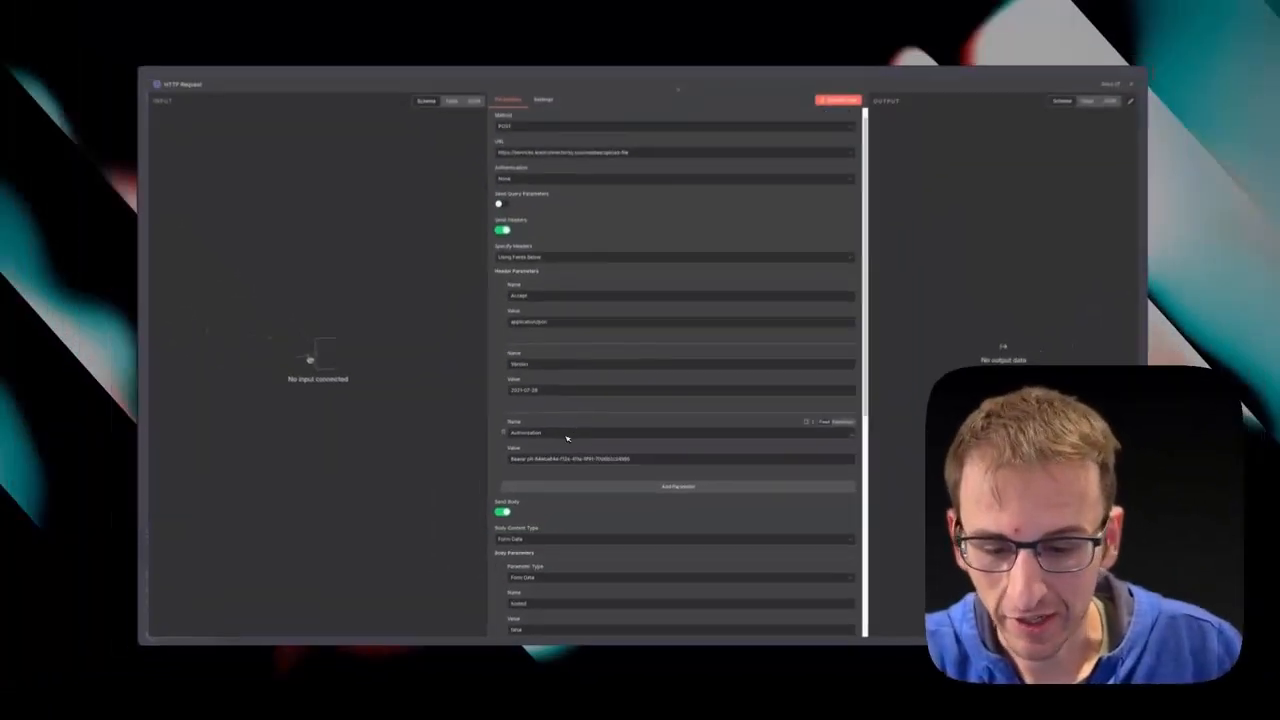
scroll(592, 355, down, 3)
scroll(565, 441, down, 3)
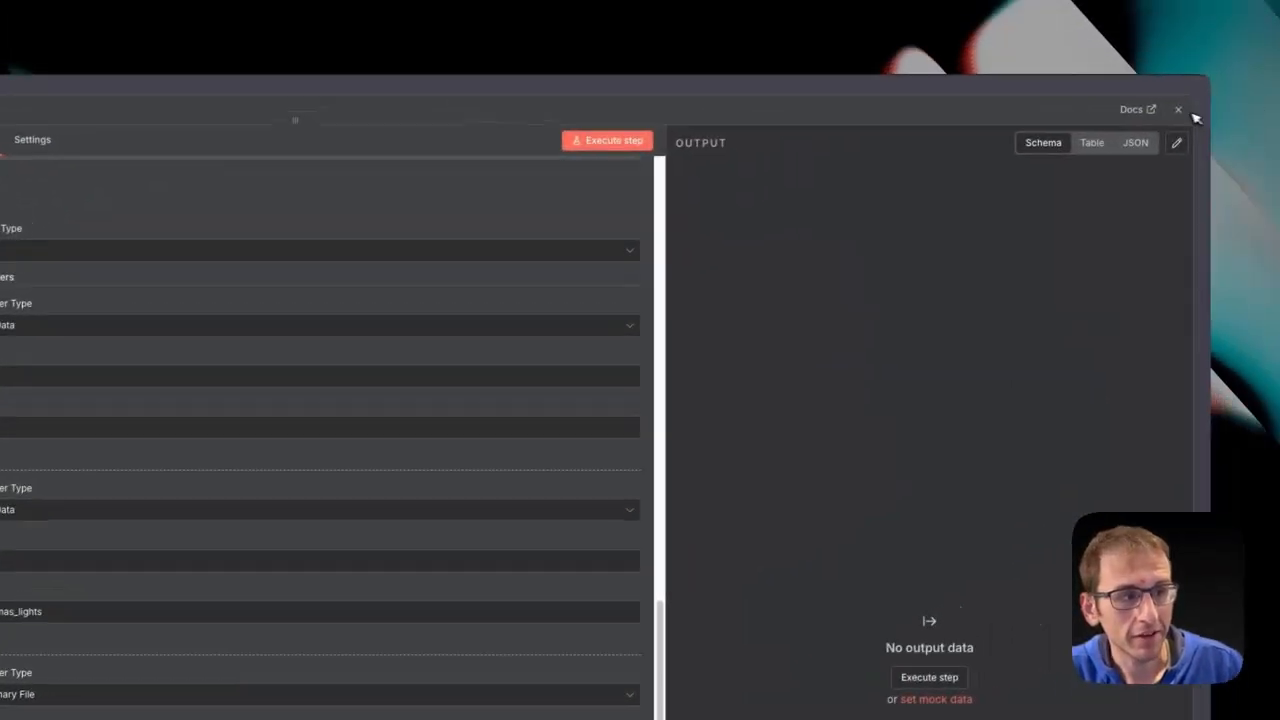
click(1256, 78)
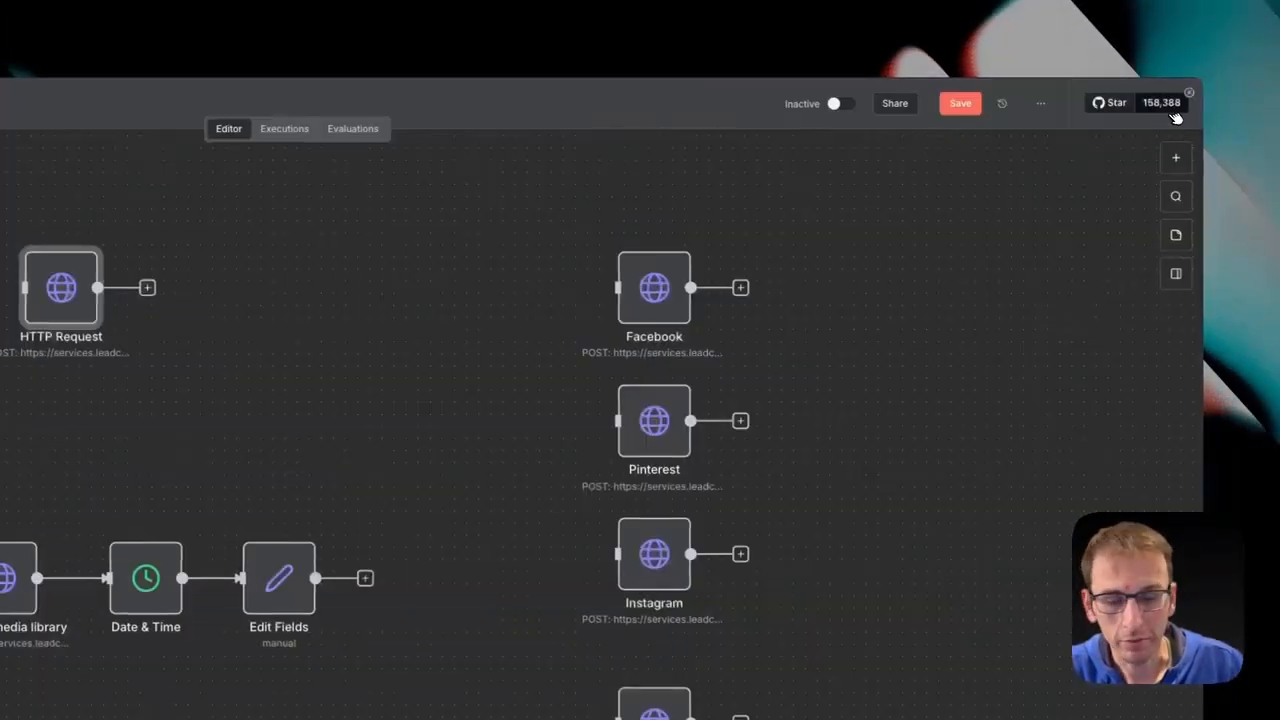
Disconnect On form submission from the Upload to media library node and connect it to the new HTTP Request node
drag(449, 323, 134, 298)
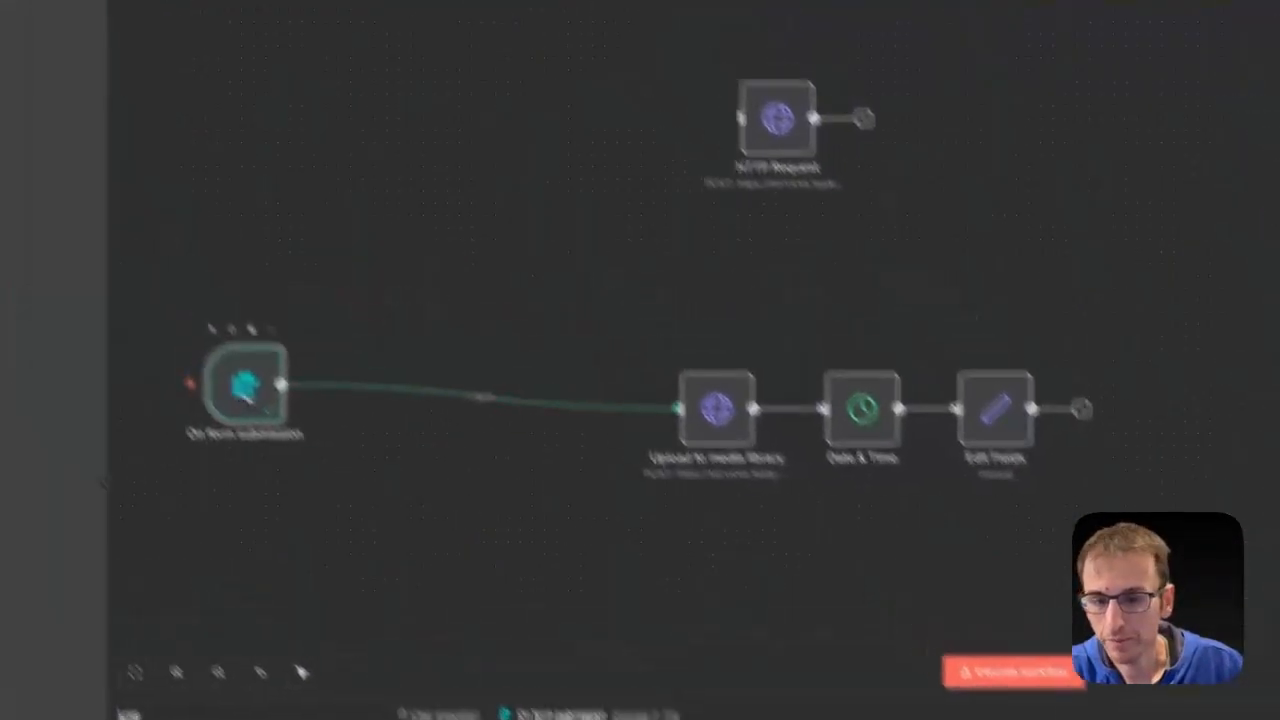
click(383, 305)
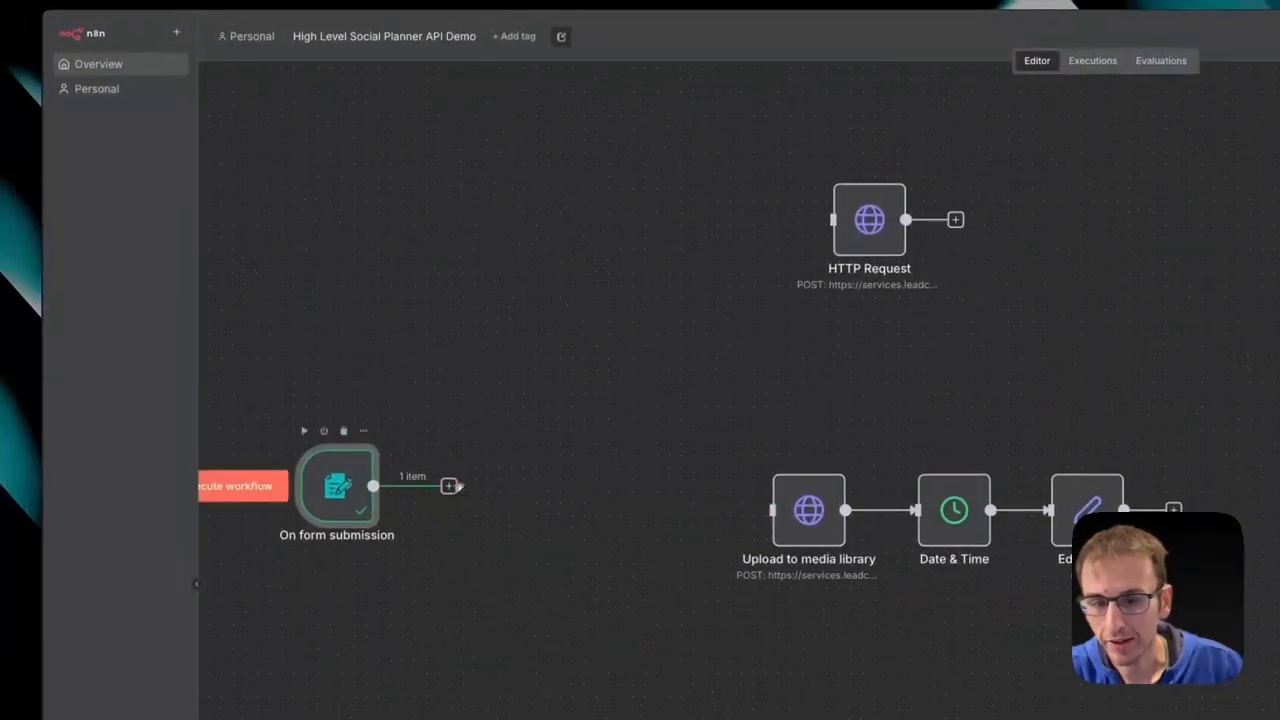
drag(783, 232, 833, 220)
In the HTTP Request node, use the form's Upload_File binary as the file and map the name parameter to the submitted filename
double_click(869, 219)
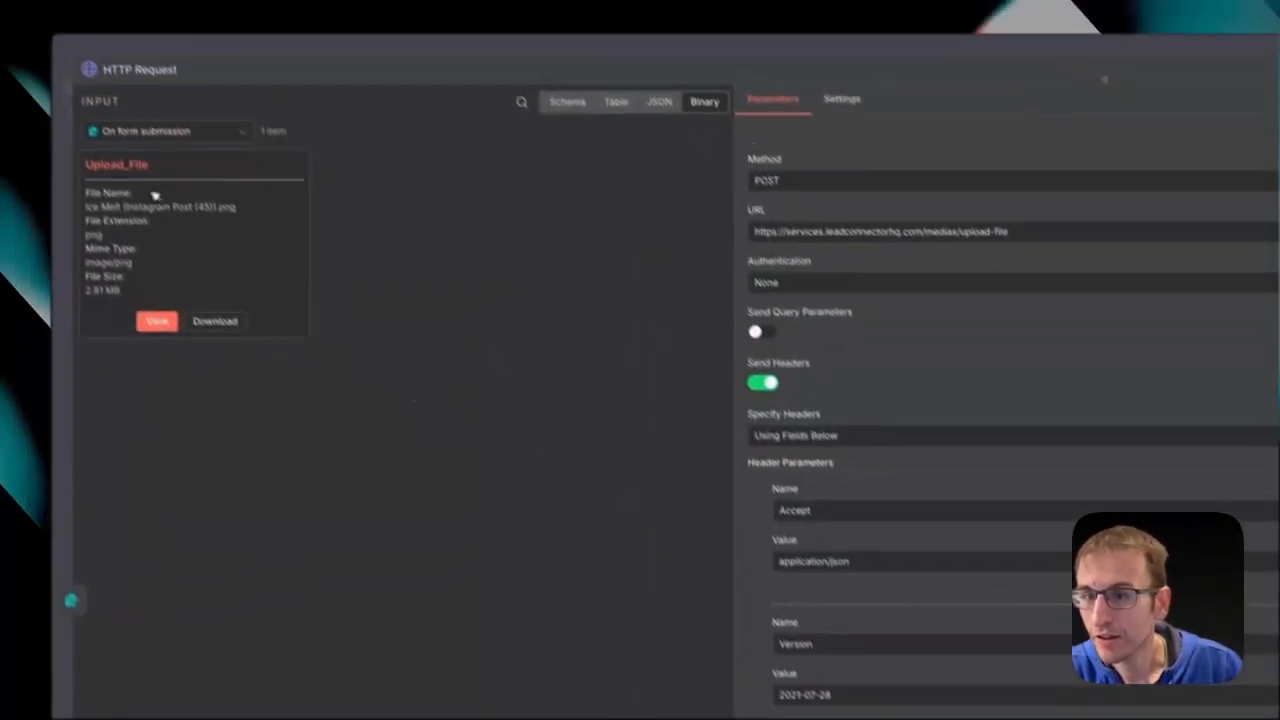
drag(174, 197, 114, 200)
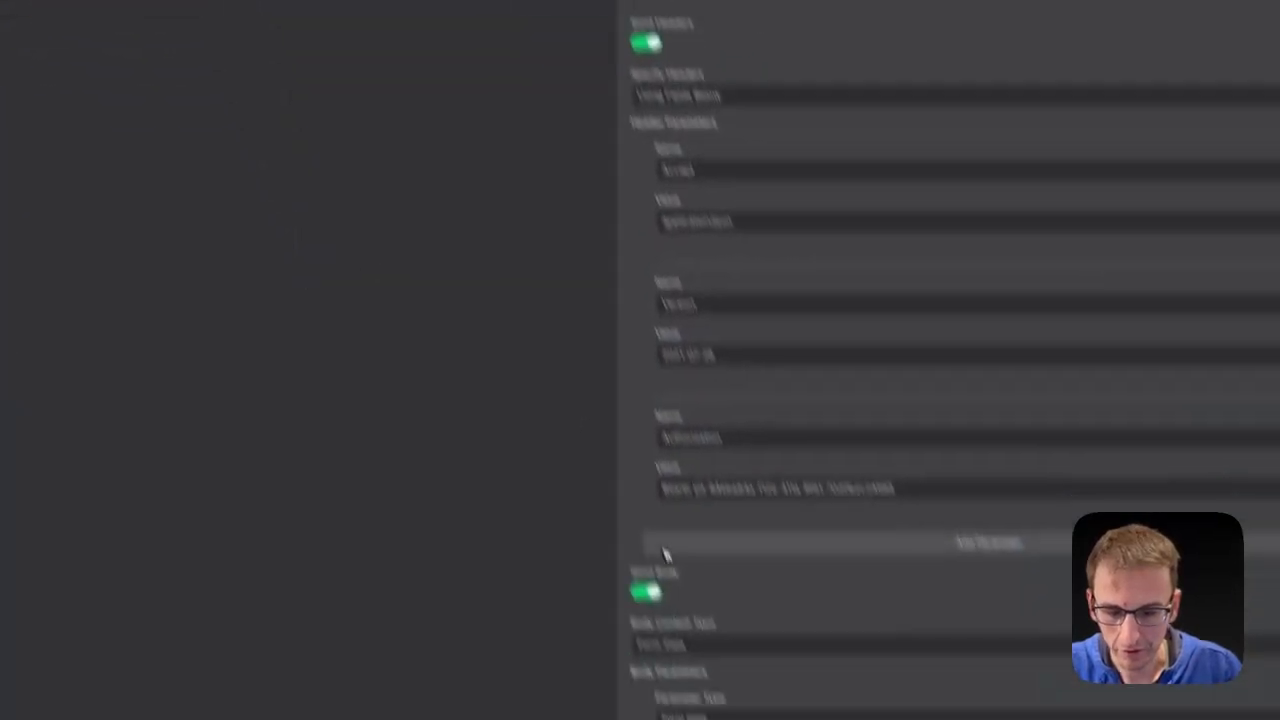
scroll(664, 557, down, 5)
click(651, 520)
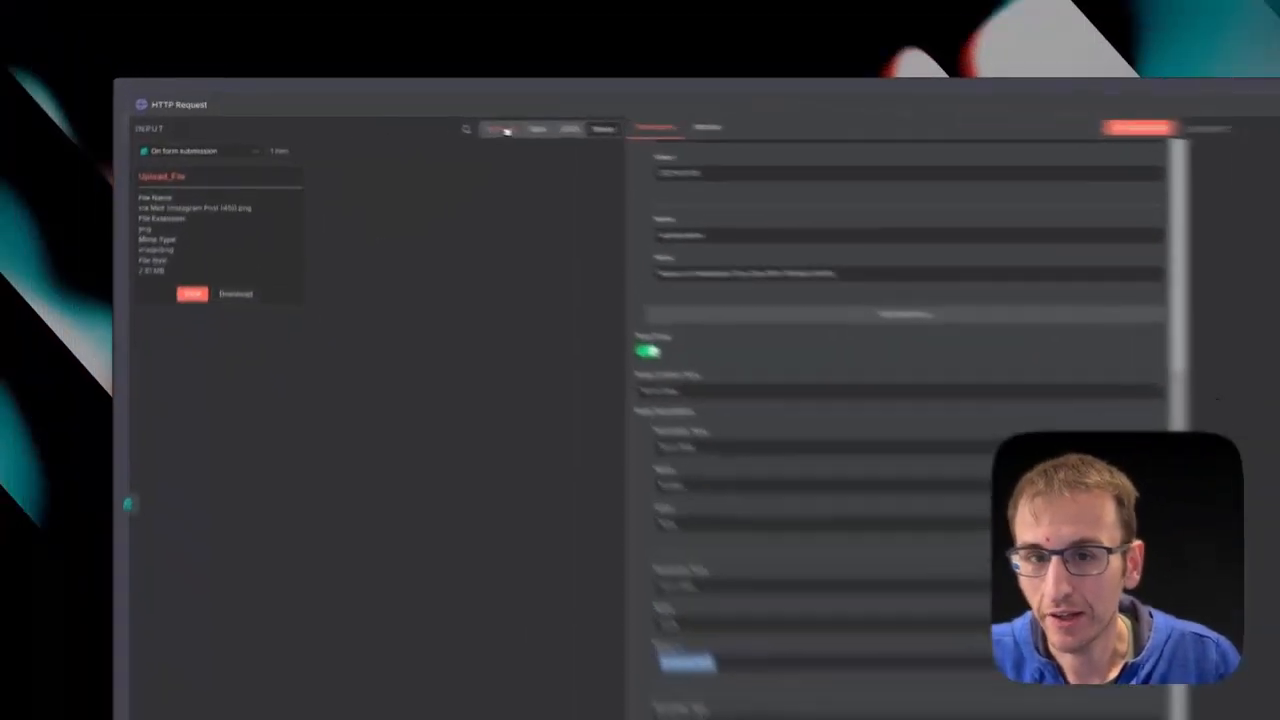
click(409, 112)
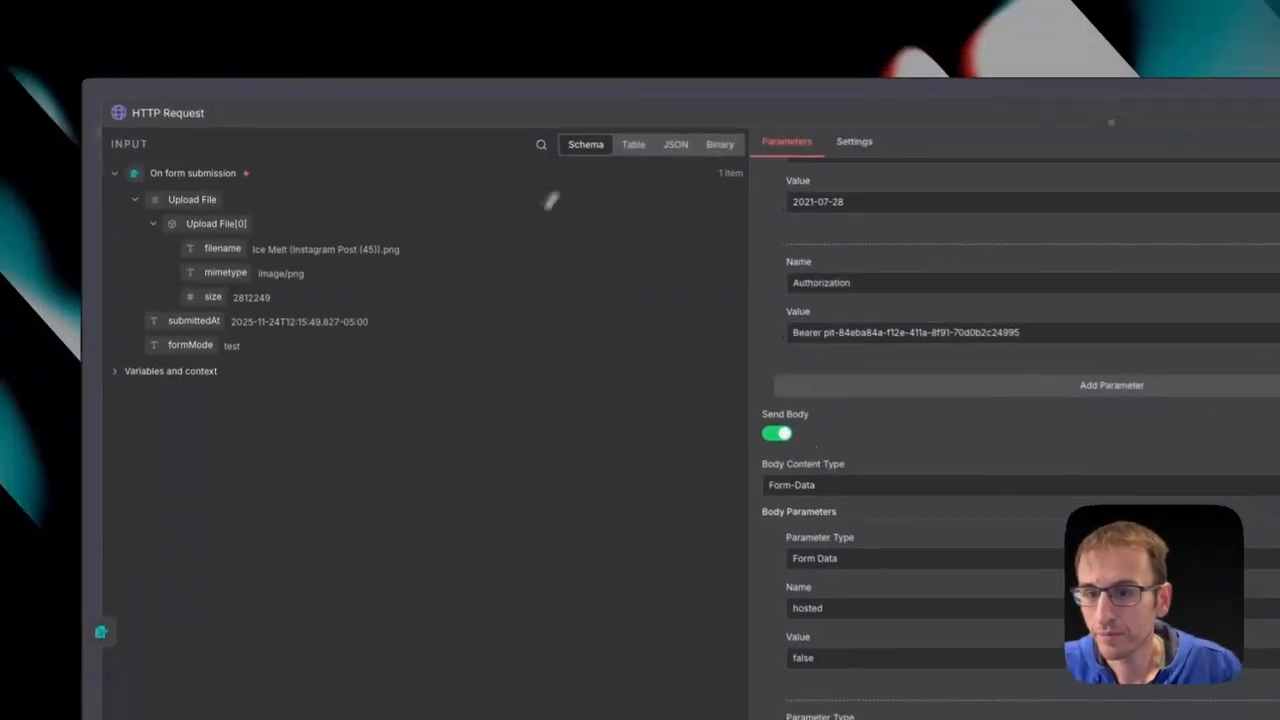
drag(228, 268, 743, 289)
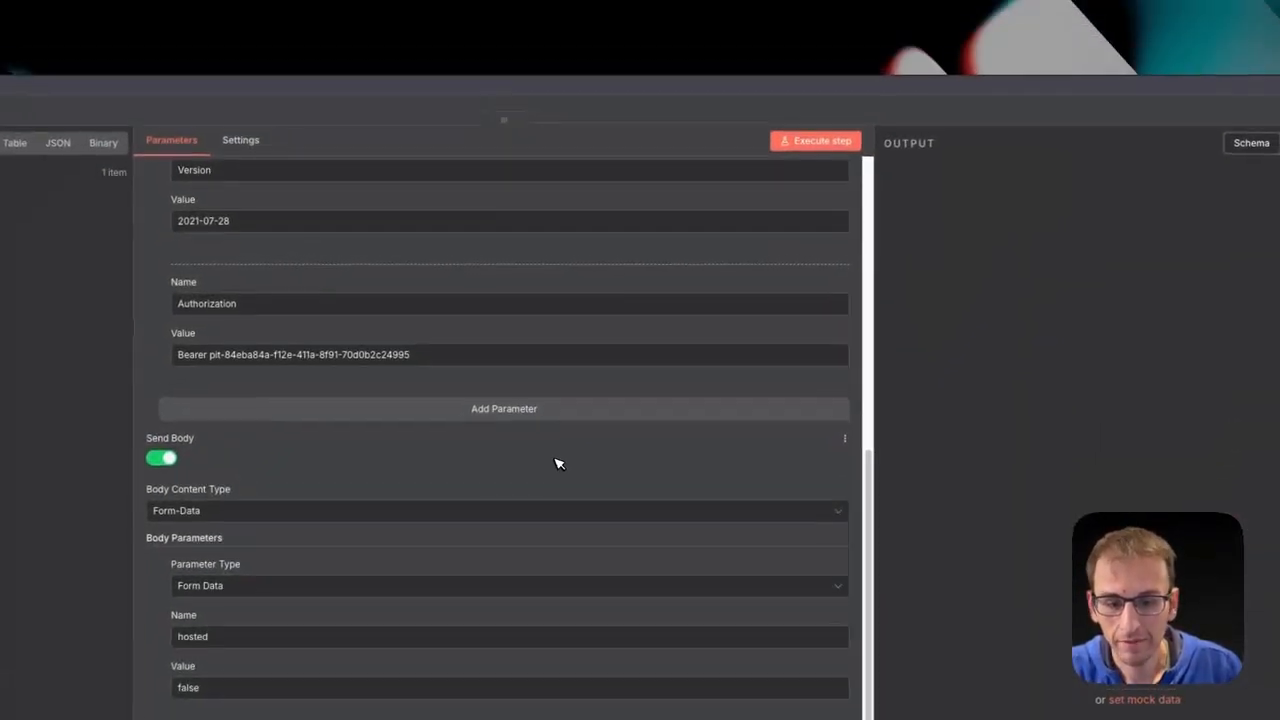
Execute the HTTP Request node and open the returned file url in a new browser tab
scroll(580, 426, up, 10)
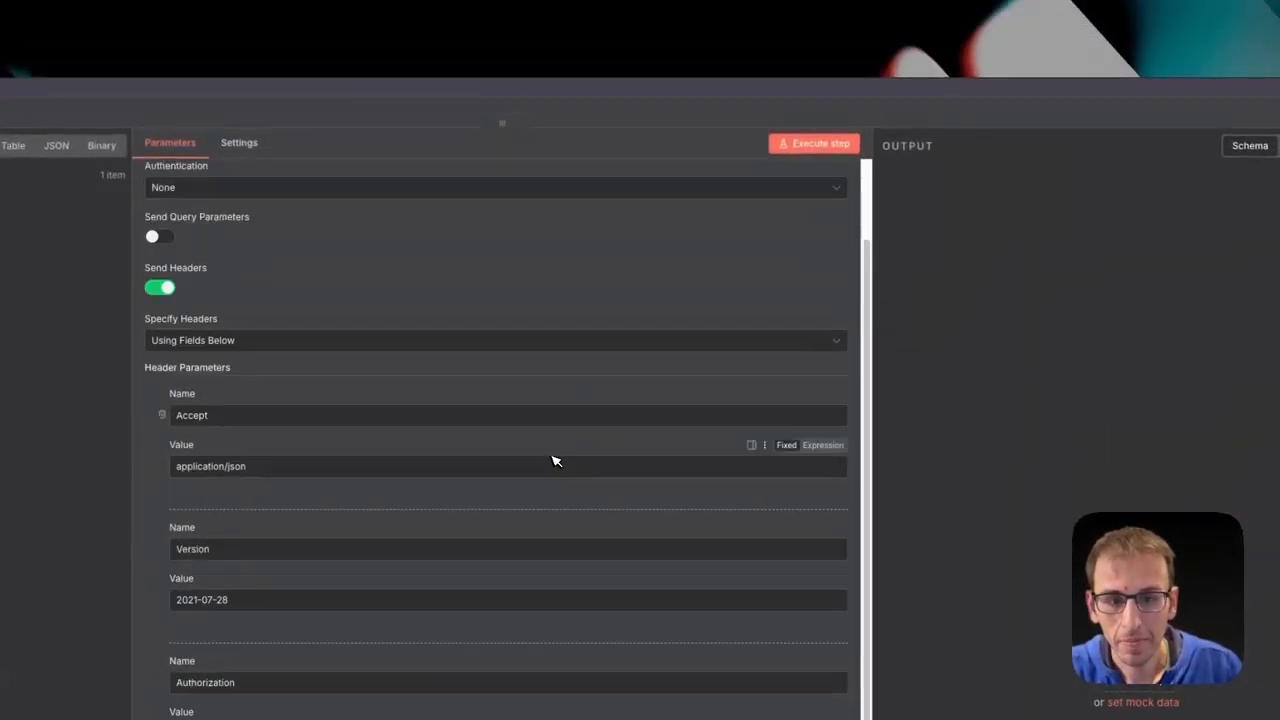
click(660, 145)
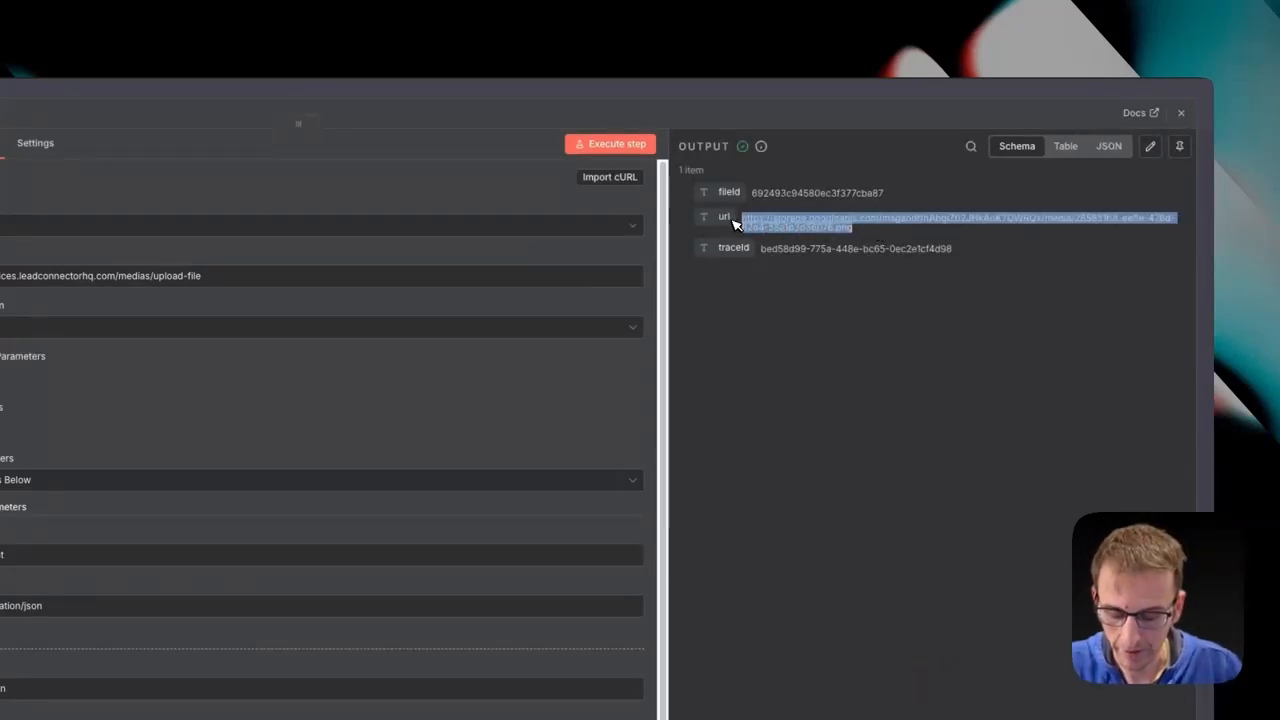
key(super+t)
key(super+v)
key(Return)
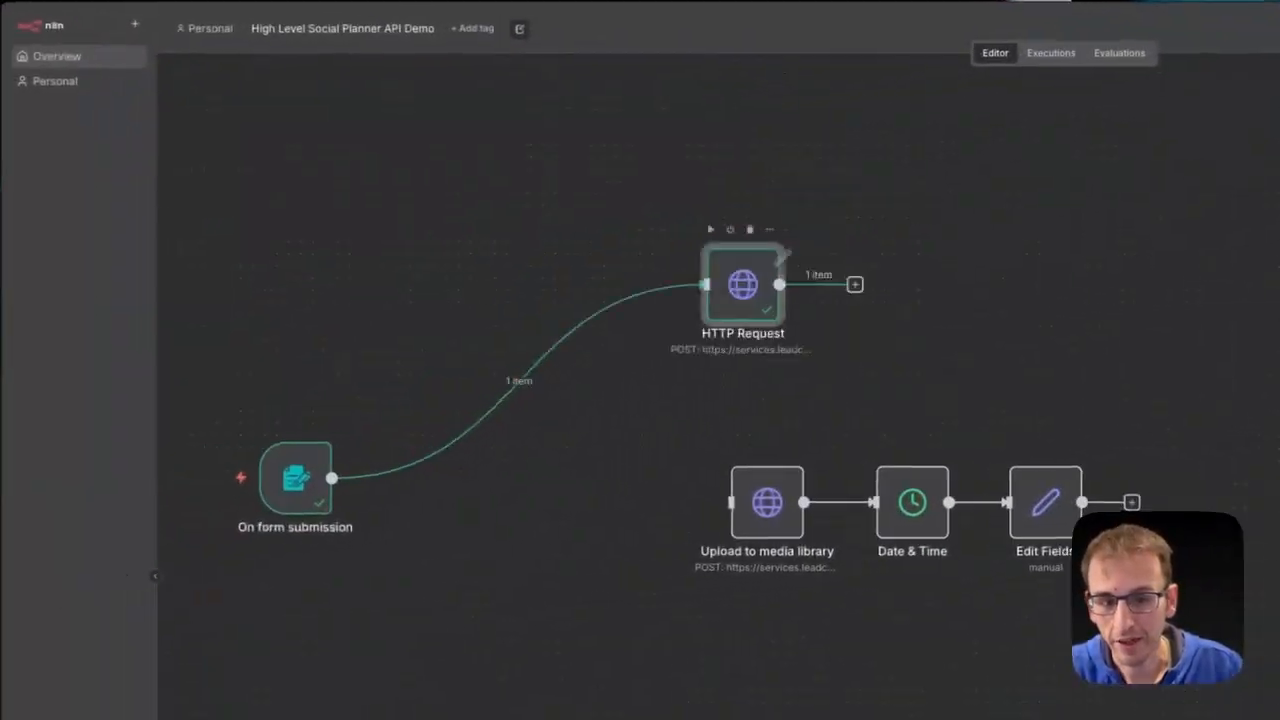
Disconnect the HTTP Request node, move it aside, and connect On form submission back to the Upload to media library node
drag(798, 238, 486, 484)
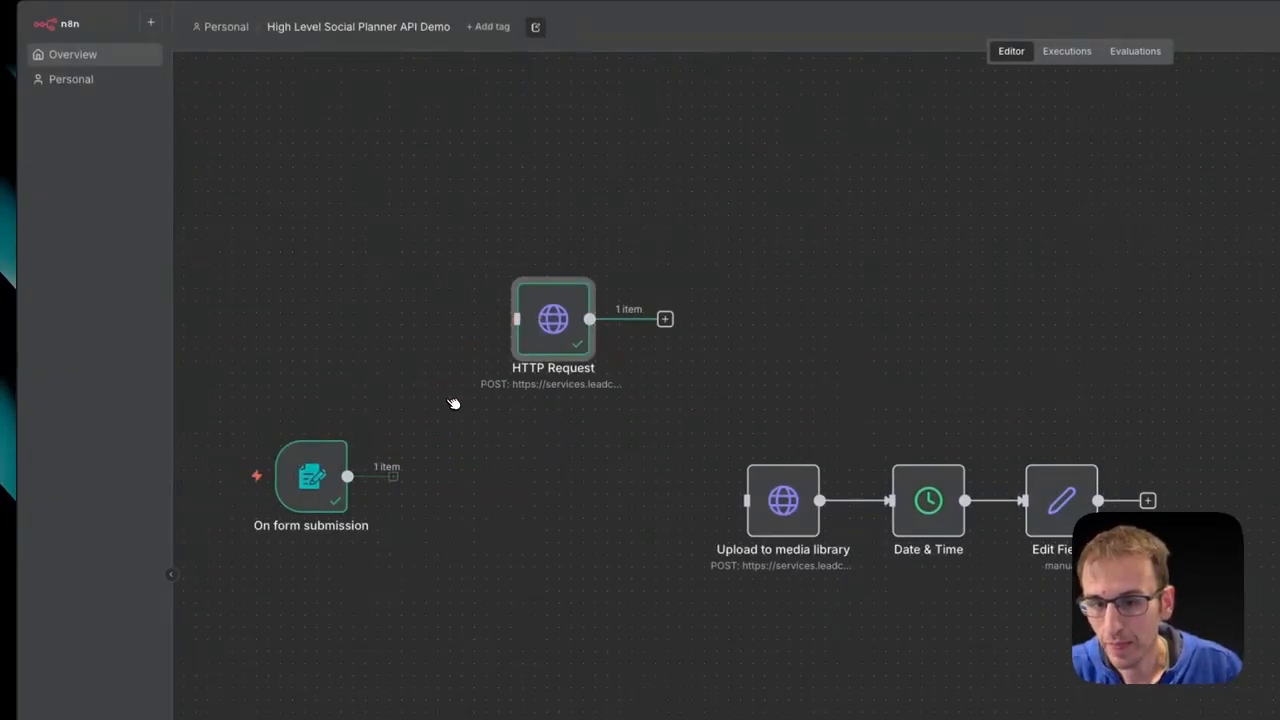
drag(307, 482, 549, 506)
drag(615, 396, 633, 390)
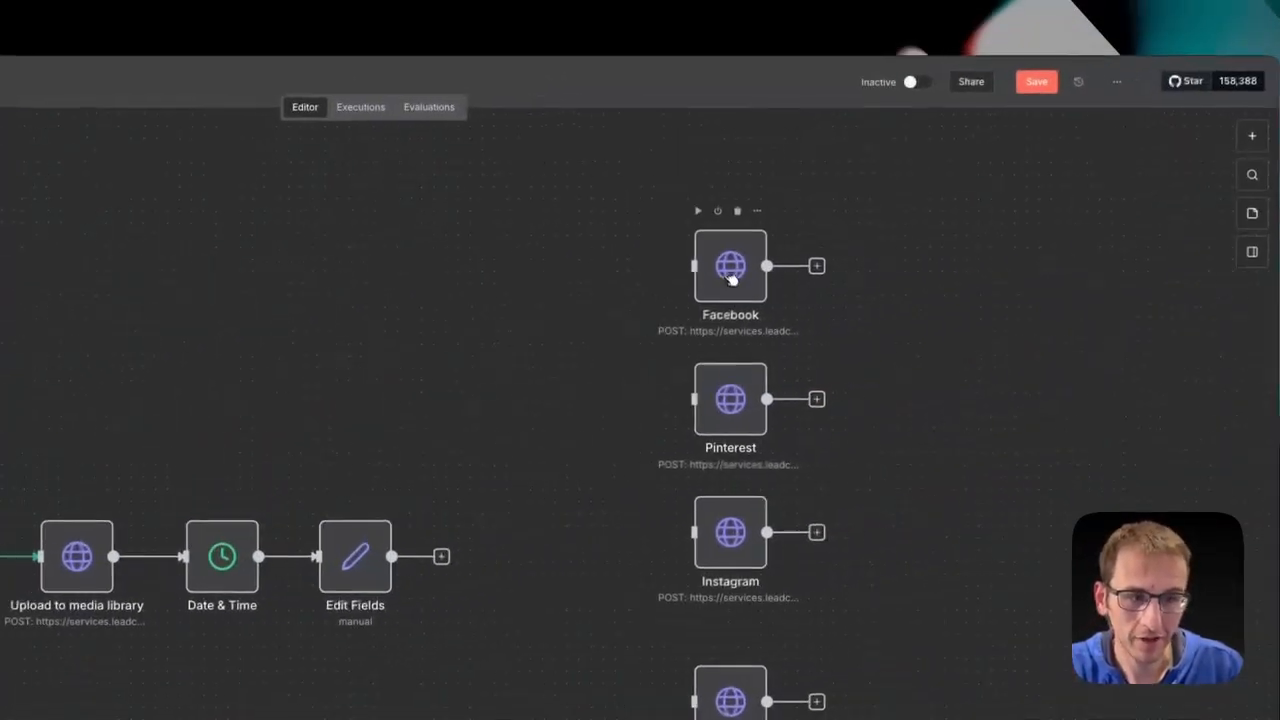
Examine the headers and JSON body of the Facebook node's post request
double_click(722, 270)
scroll(720, 271, down, 15)
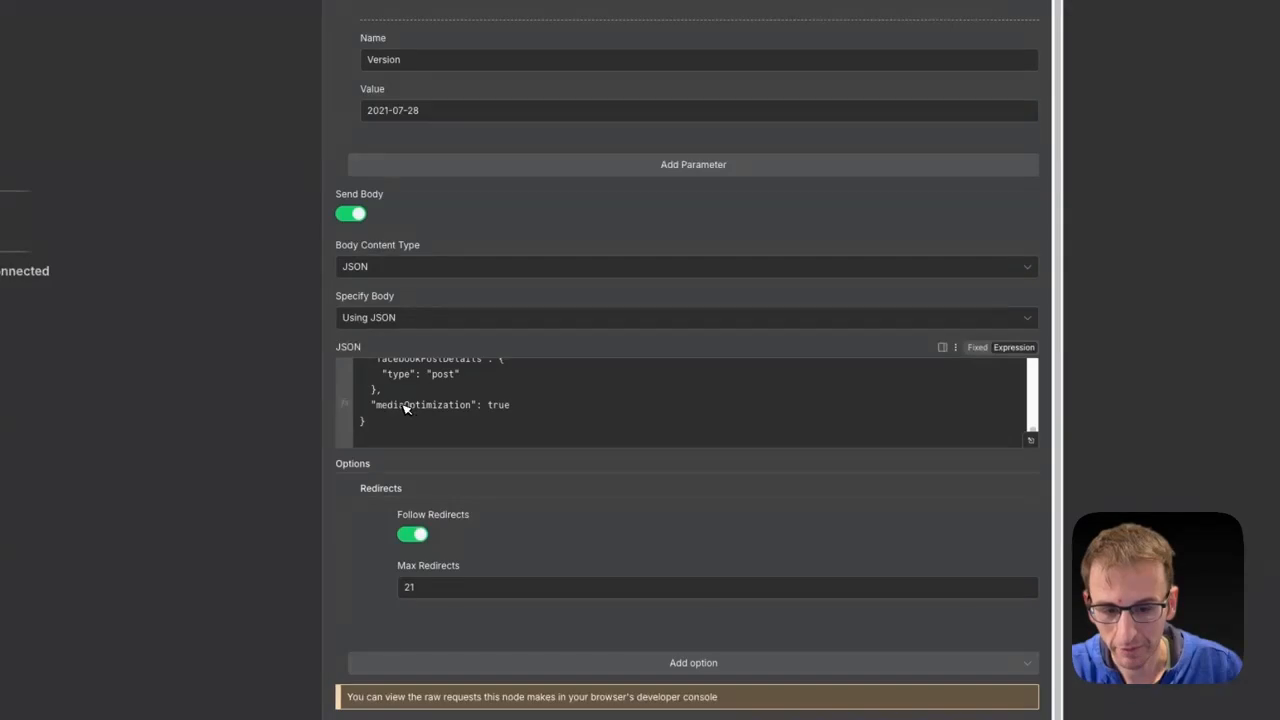
drag(405, 407, 414, 407)
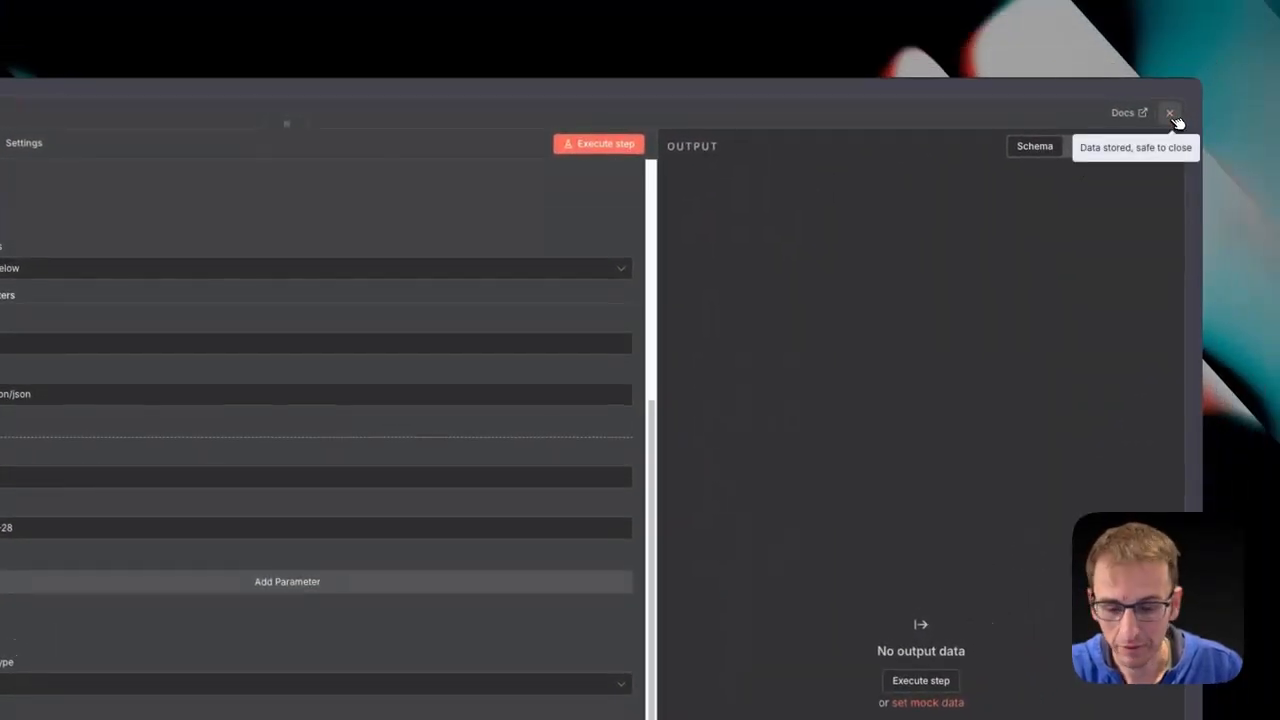
click(1170, 114)
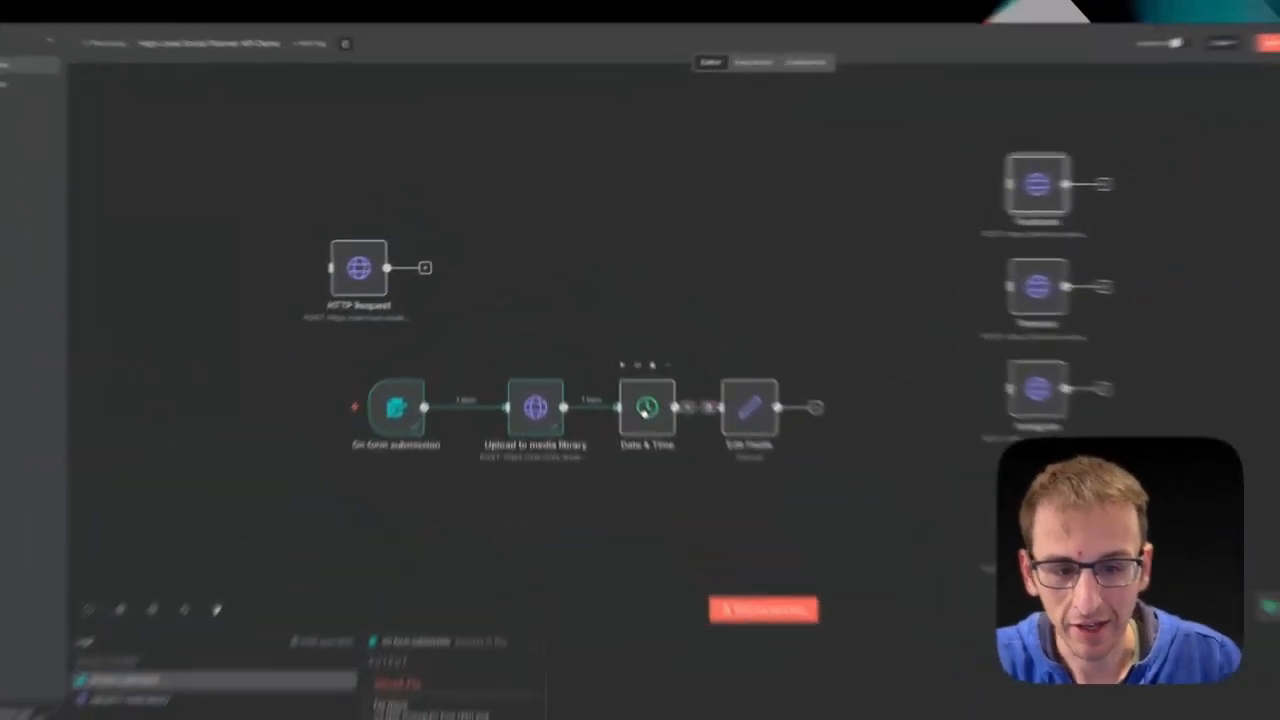
Execute the Date & Time node and review the account, media and date values mapped in the Edit Fields node
double_click(603, 327)
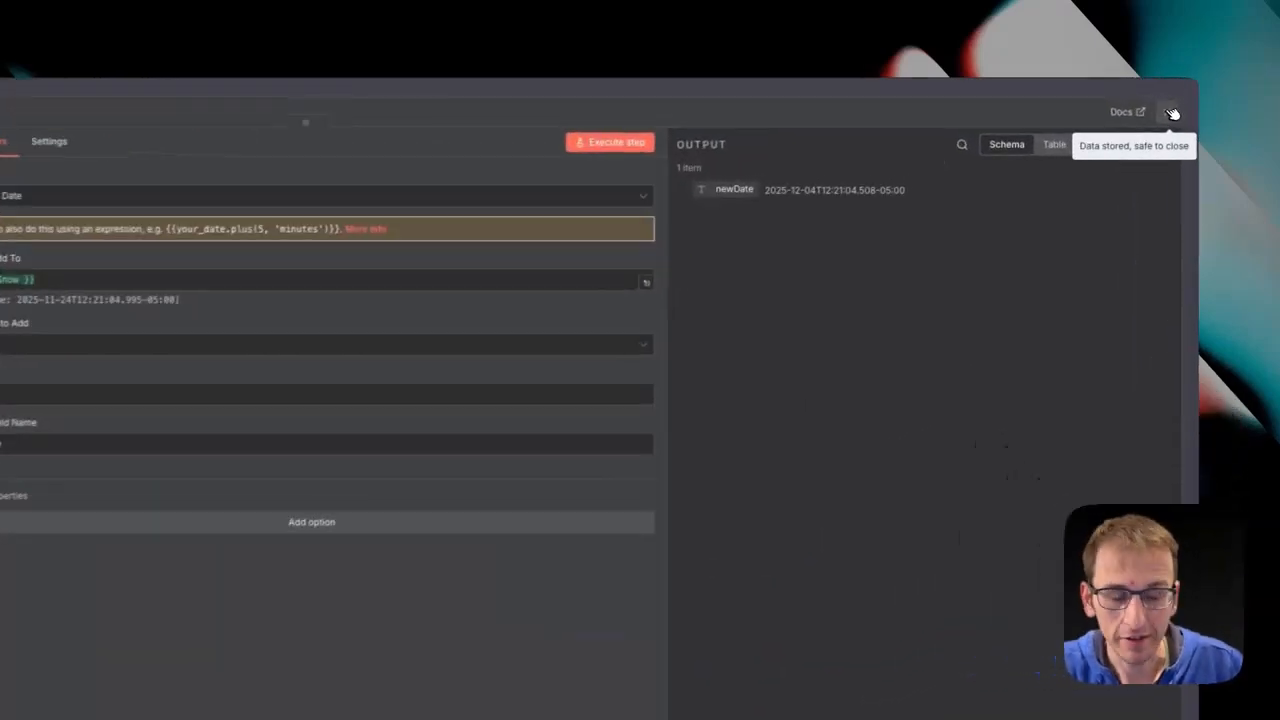
click(1169, 112)
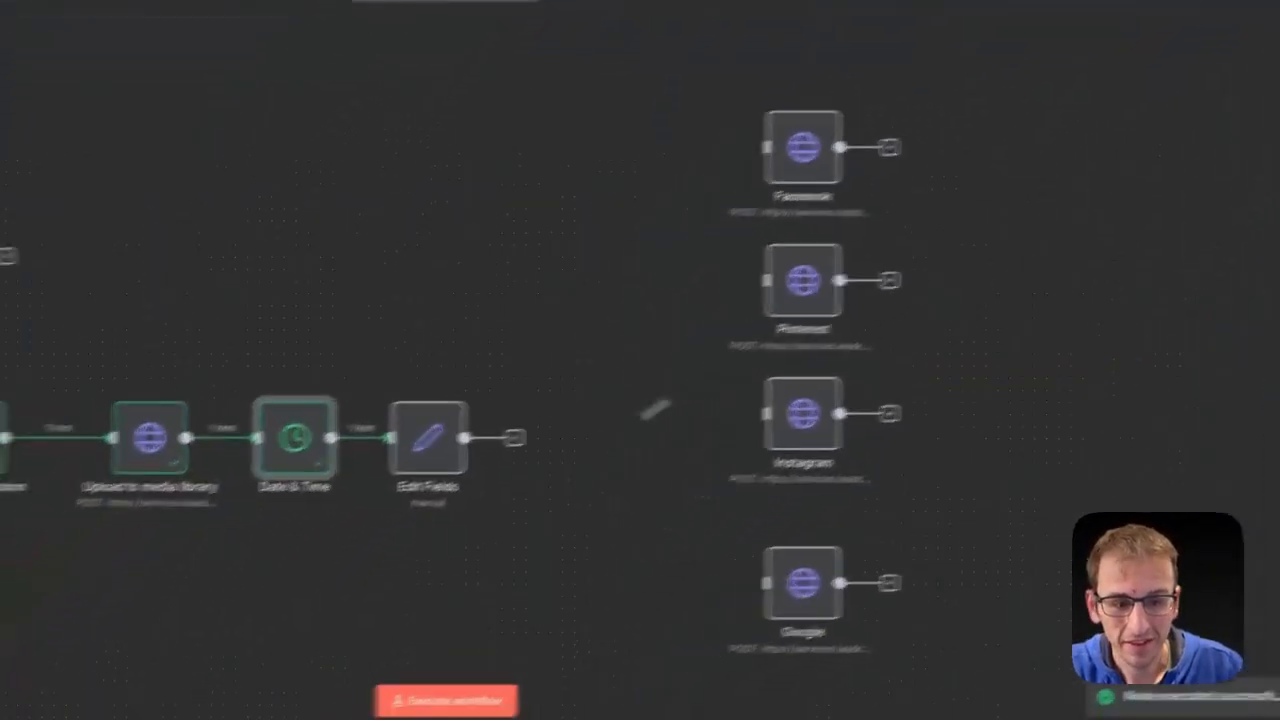
double_click(277, 580)
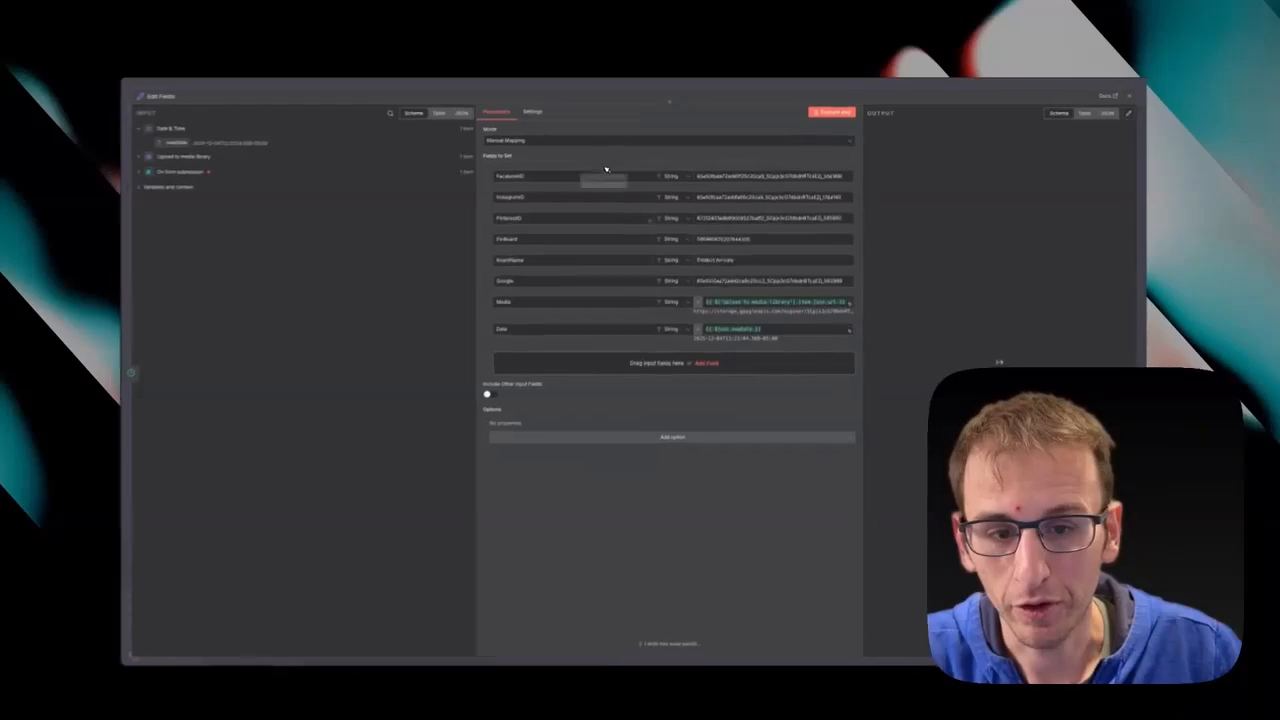
drag(606, 170, 583, 363)
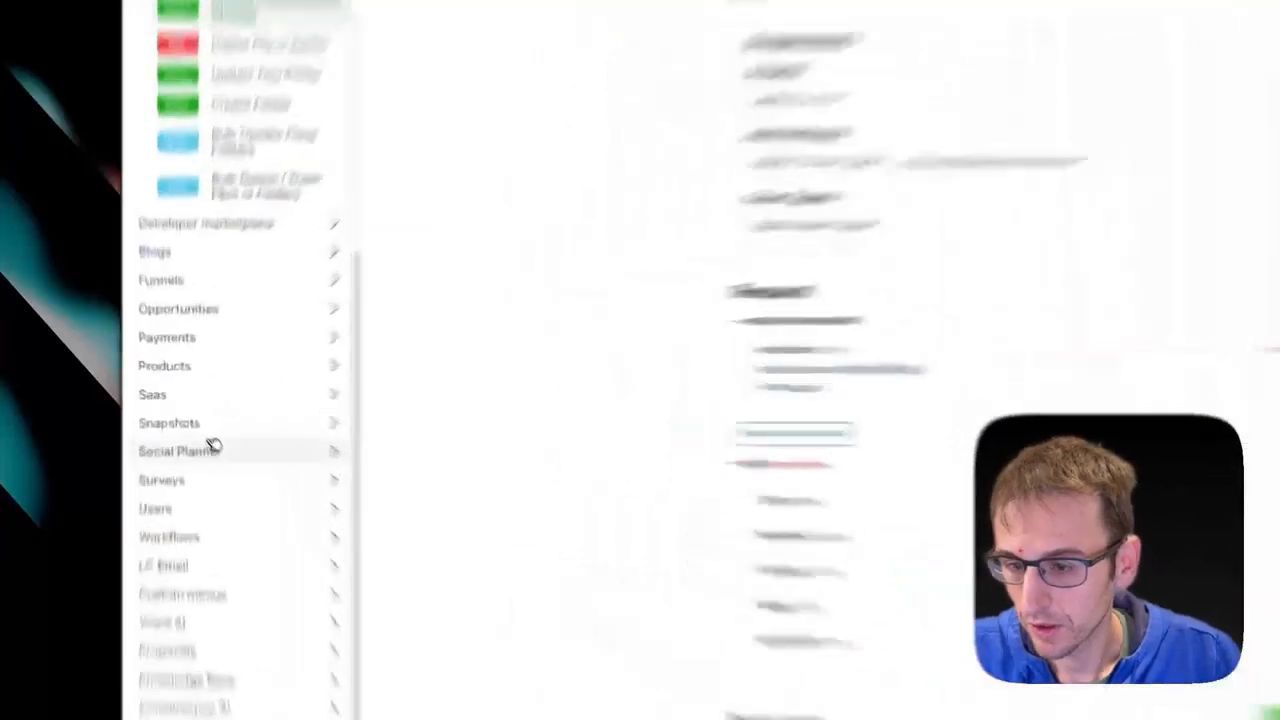
Copy the sub-account's Location ID from the HighLevel business profile into the locationId parameter of the Get Accounts API reference
click(188, 418)
click(323, 178)
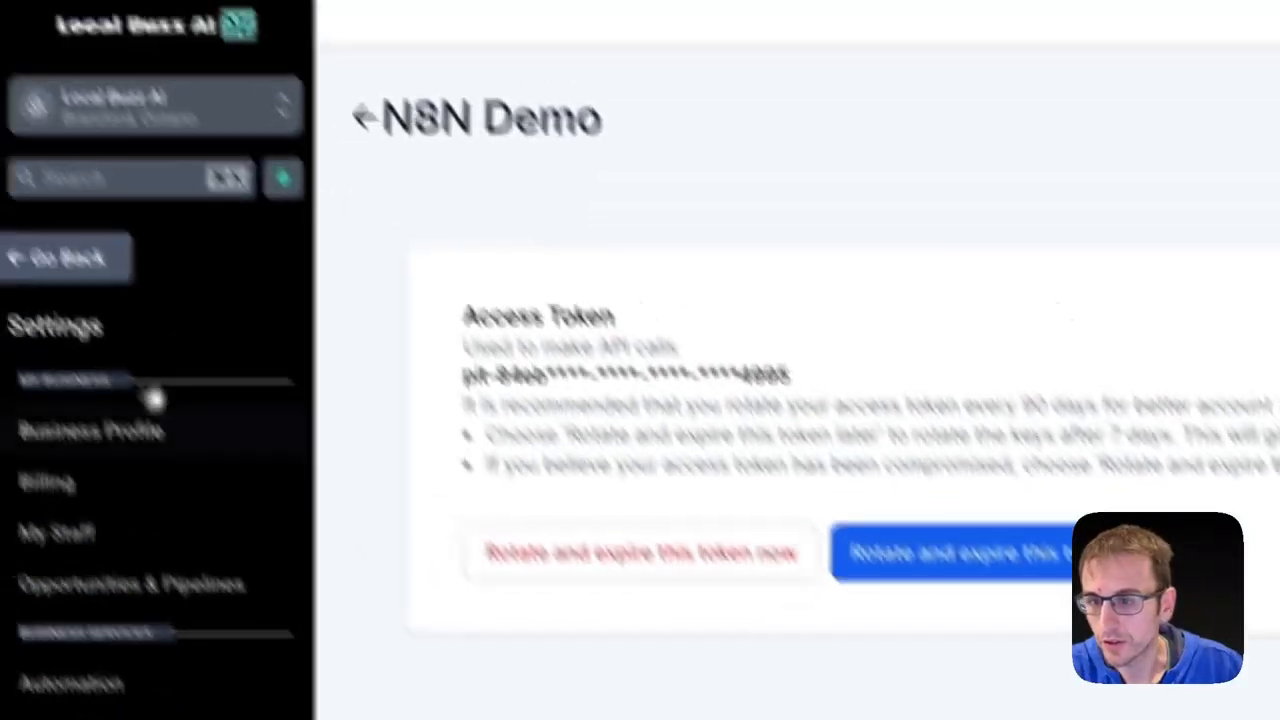
click(90, 431)
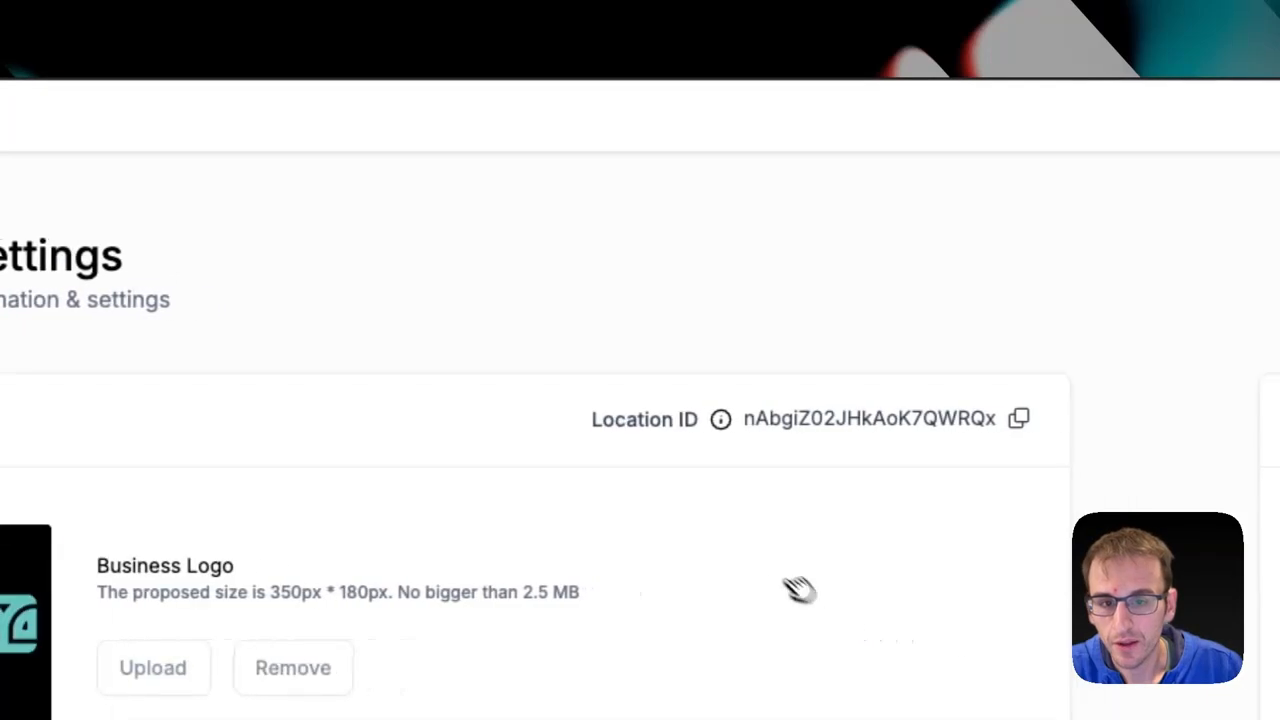
click(1013, 420)
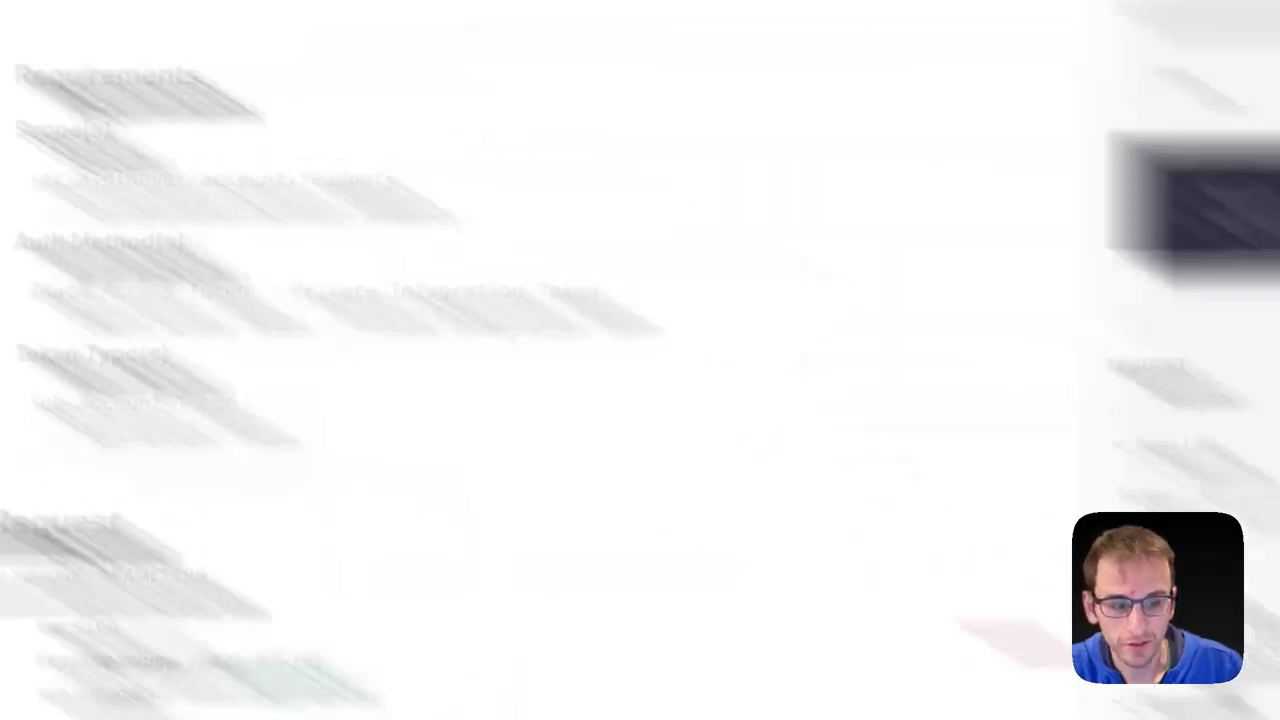
click(343, 206)
key(ctrl+v)
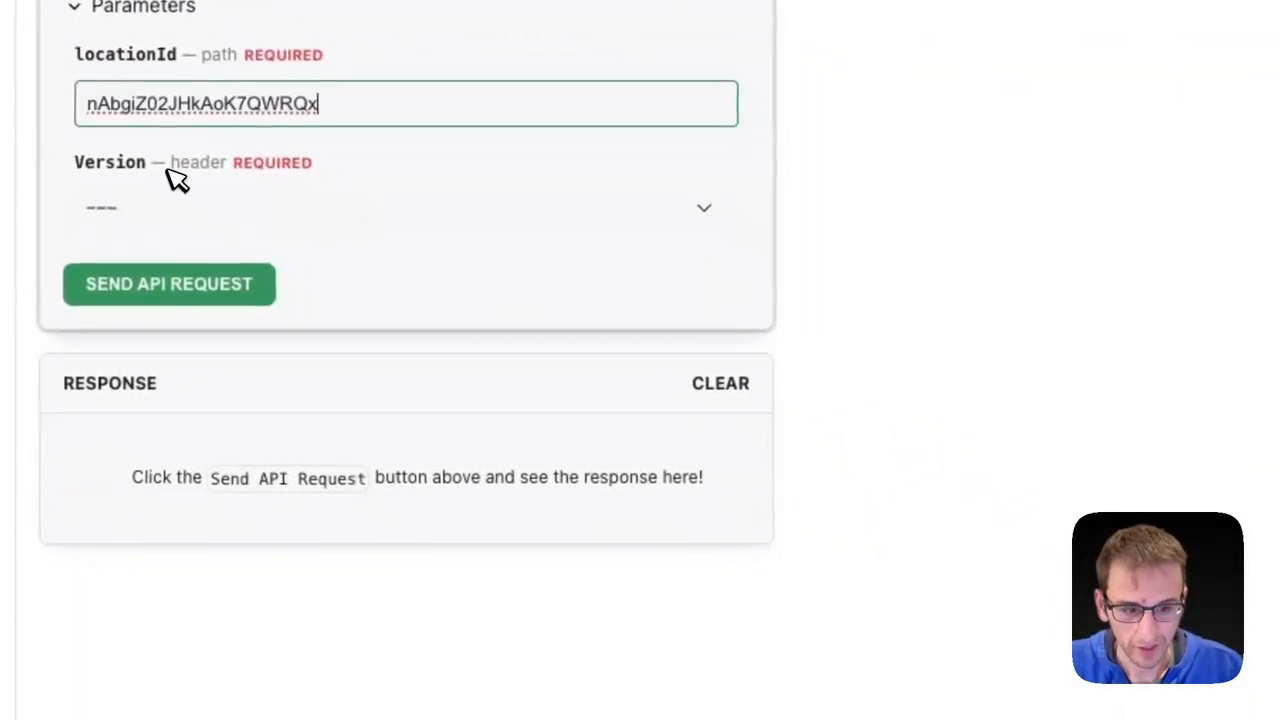
Set the request version to 2021-07-28, send the Get Accounts request and select the first account's id in the response
click(134, 204)
click(182, 234)
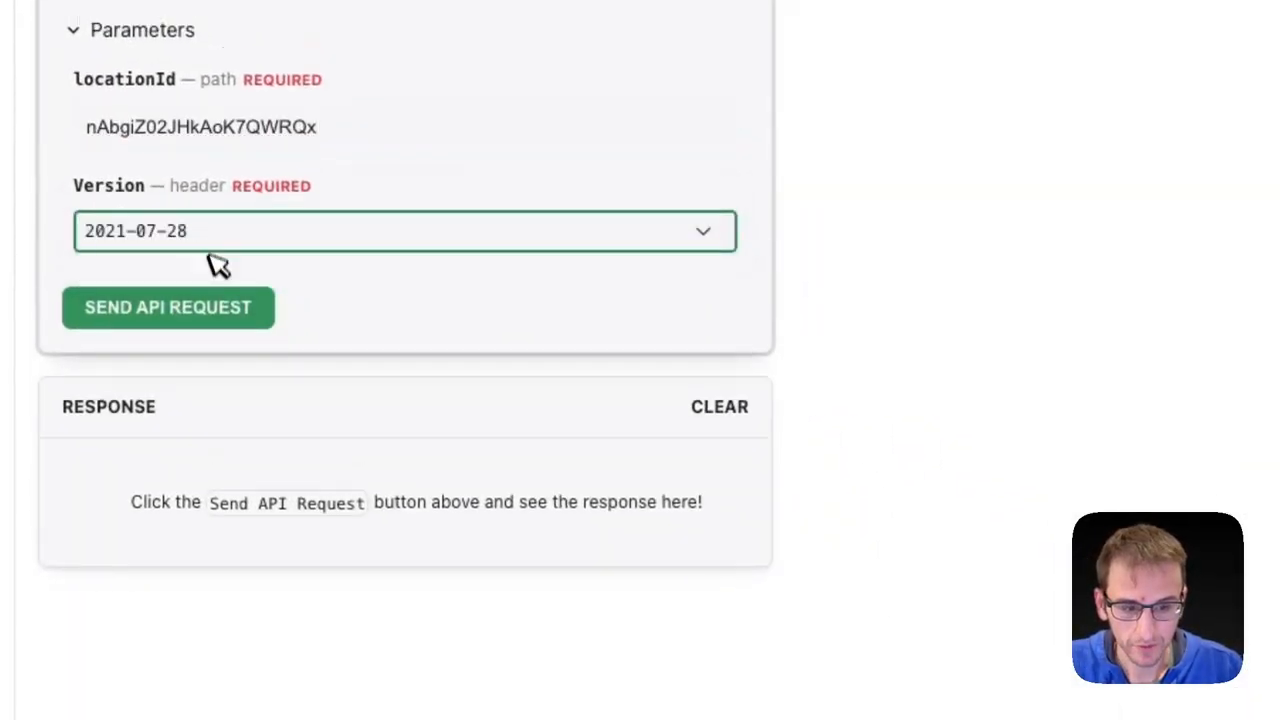
click(180, 314)
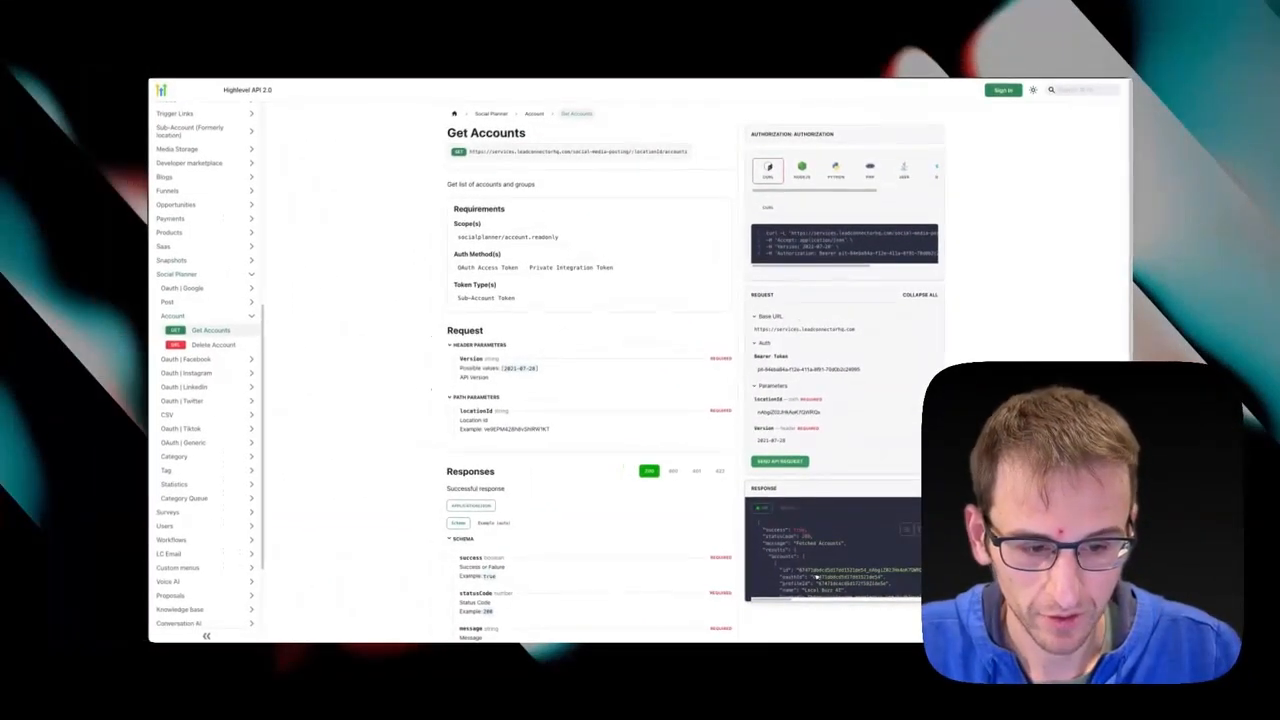
drag(800, 571, 896, 571)
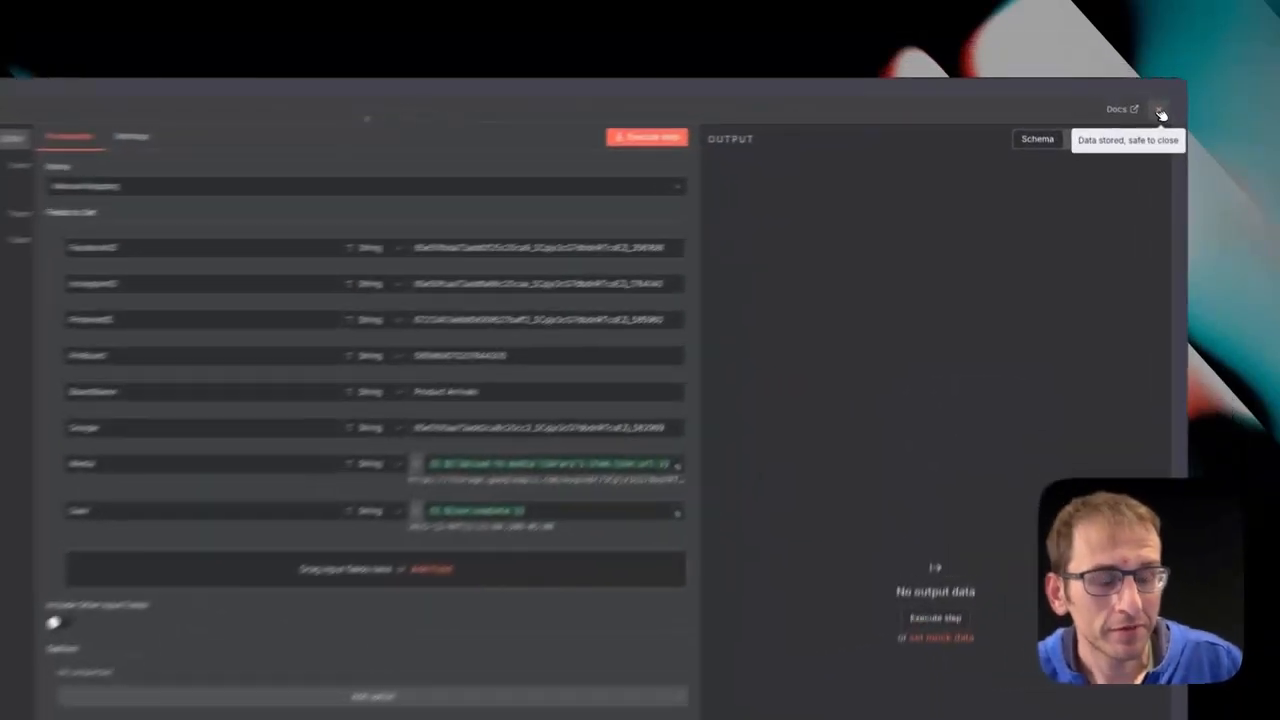
Leave the Edit Fields node in n8n, place the Facebook node in line behind it and open its settings
click(1118, 95)
drag(895, 228, 719, 492)
double_click(722, 485)
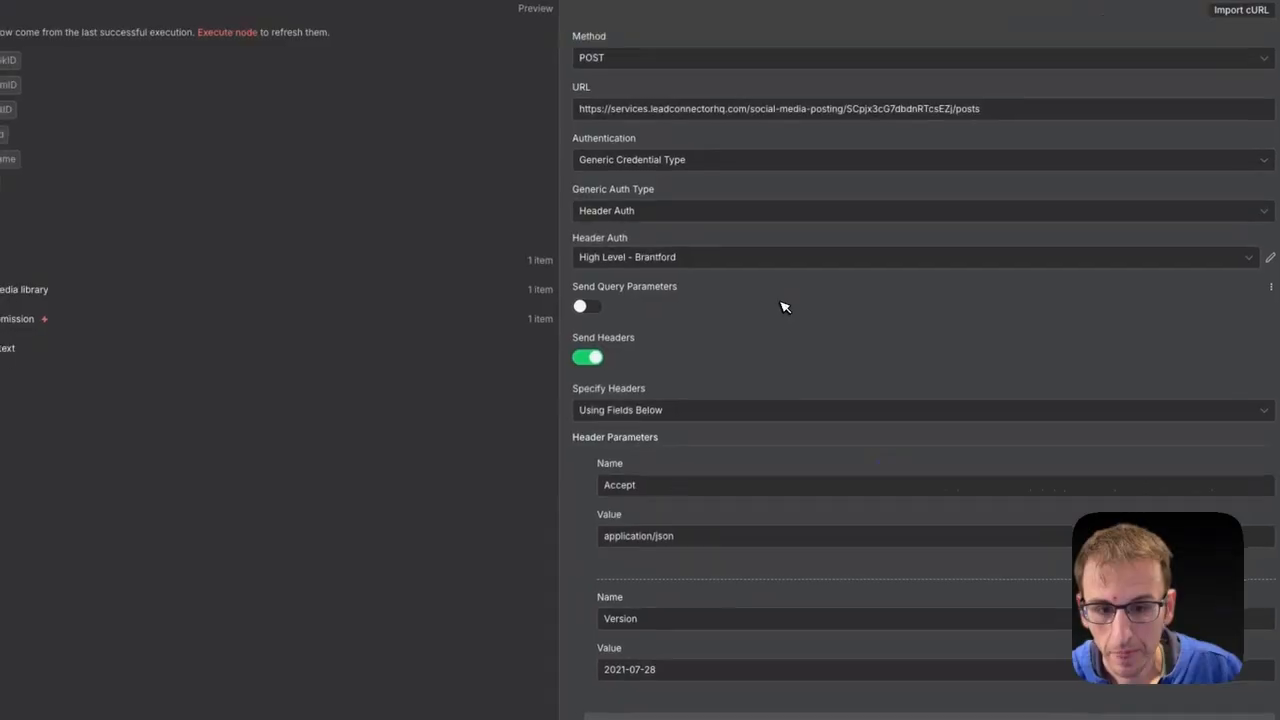
scroll(800, 330, down, 1)
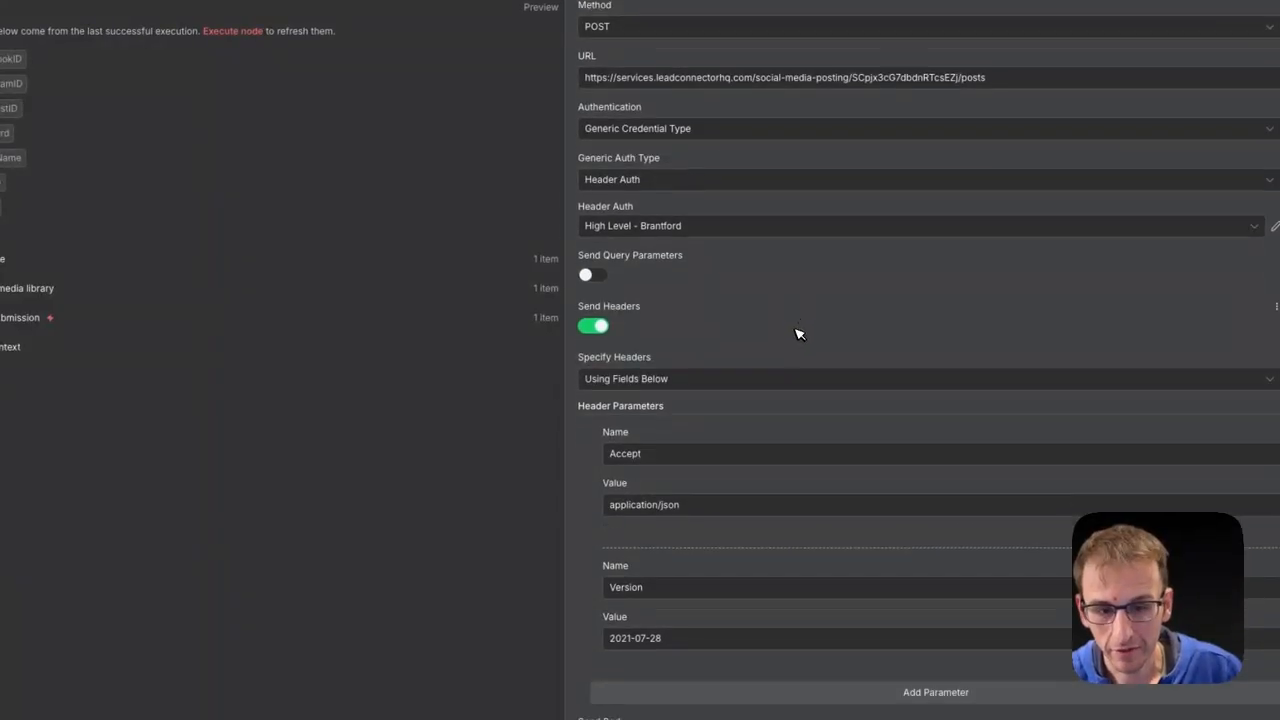
click(677, 229)
click(703, 226)
click(703, 229)
click(677, 477)
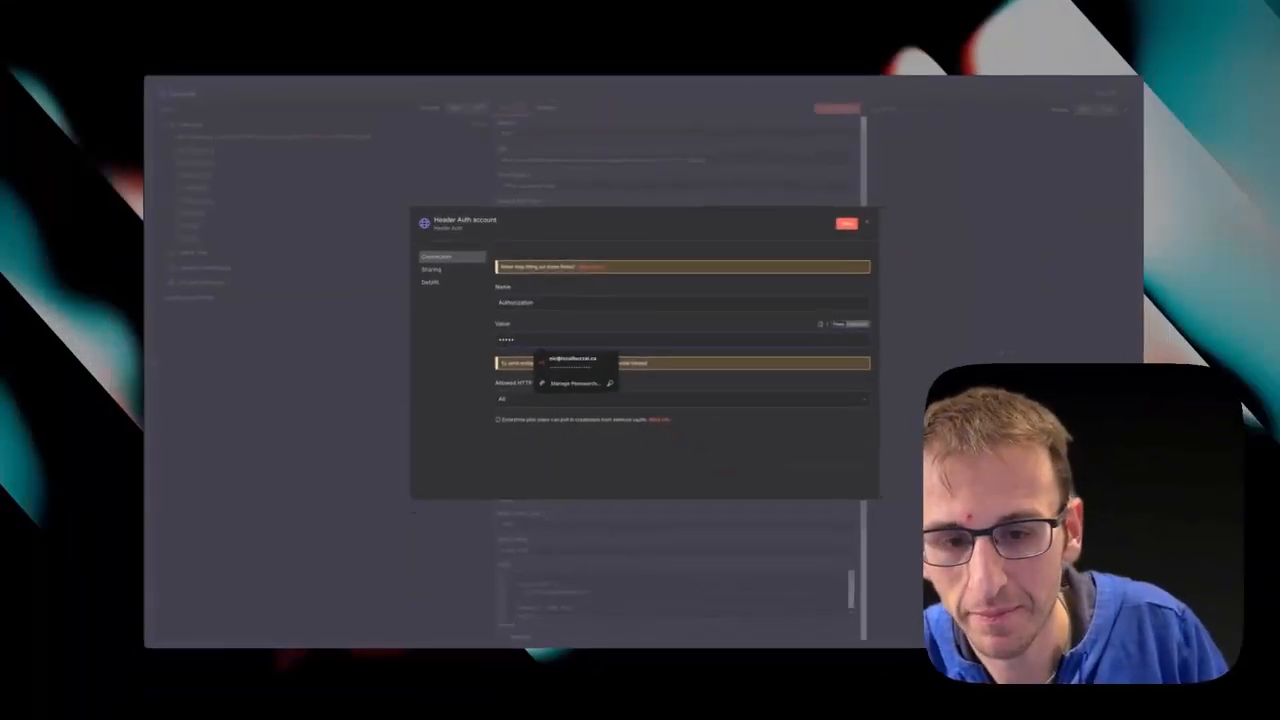
key(BackSpace)
key(BackSpace)
key(BackSpace)
key(BackSpace)
key(BackSpace)
key(BackSpace)
key(BackSpace)
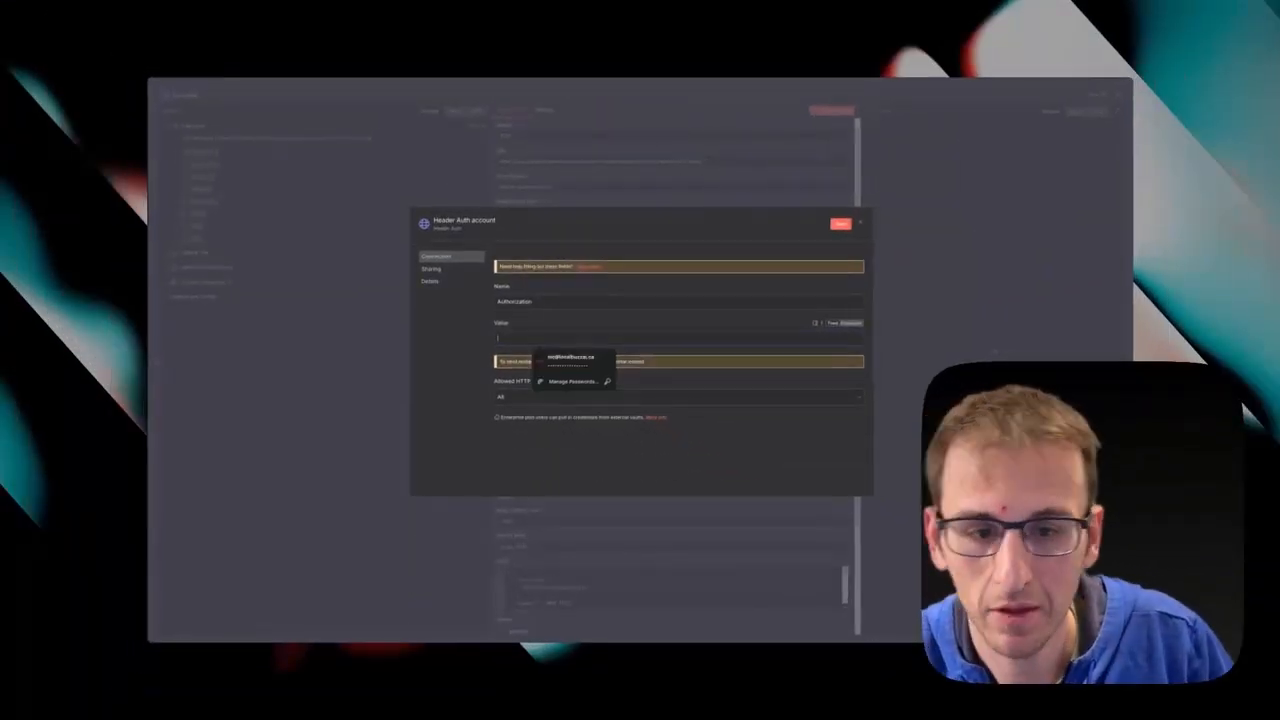
key(Escape)
click(661, 382)
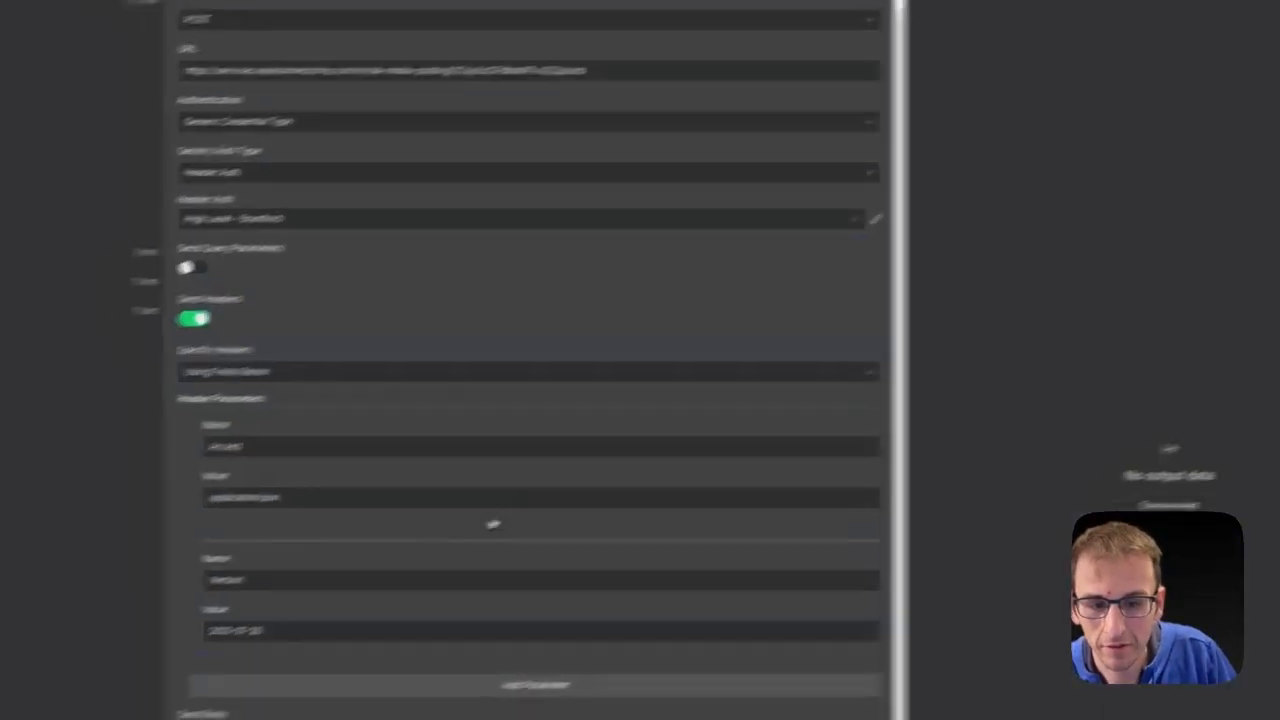
Examine the Accept and Version header parameters and the JSON body of the Facebook node
scroll(485, 500, down, 3)
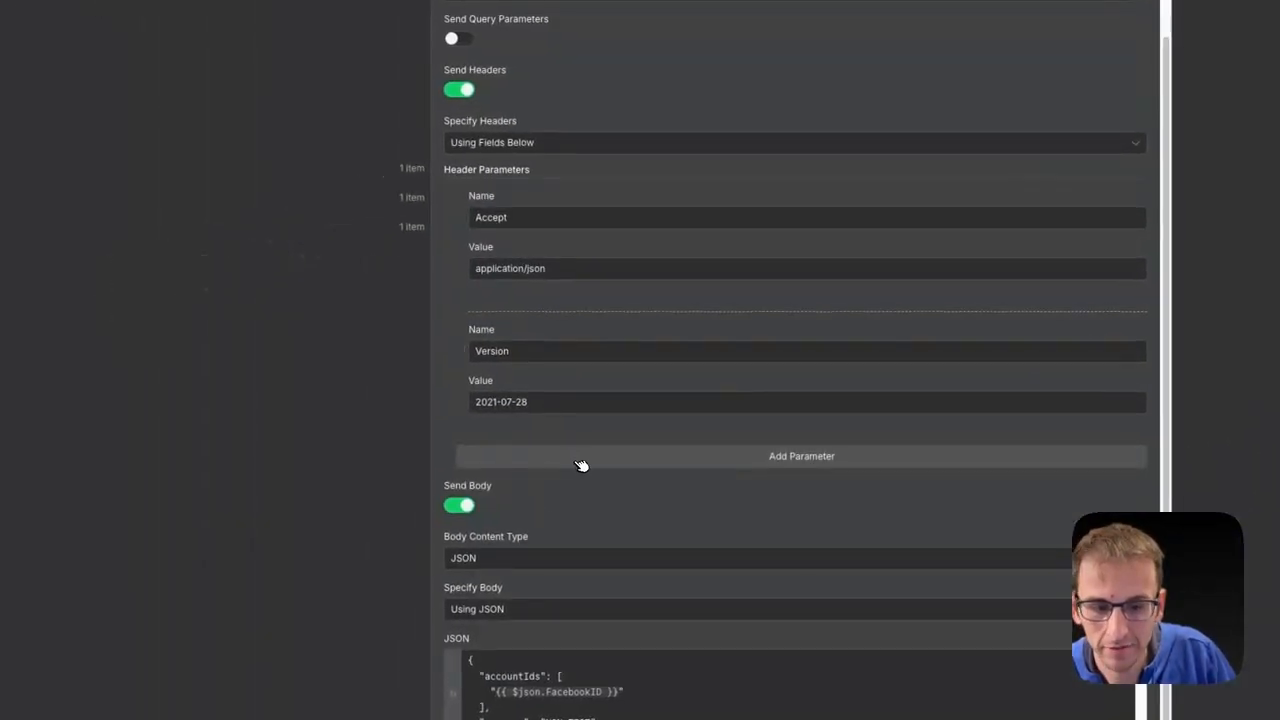
click(592, 457)
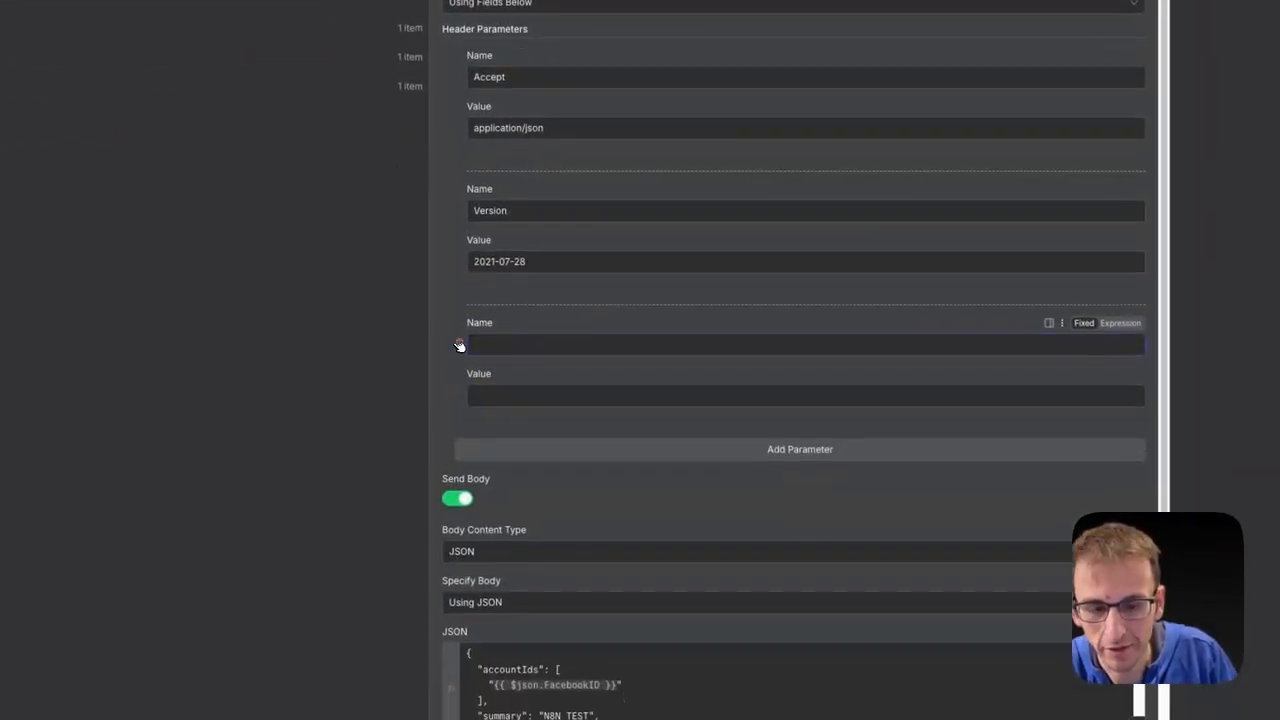
click(526, 695)
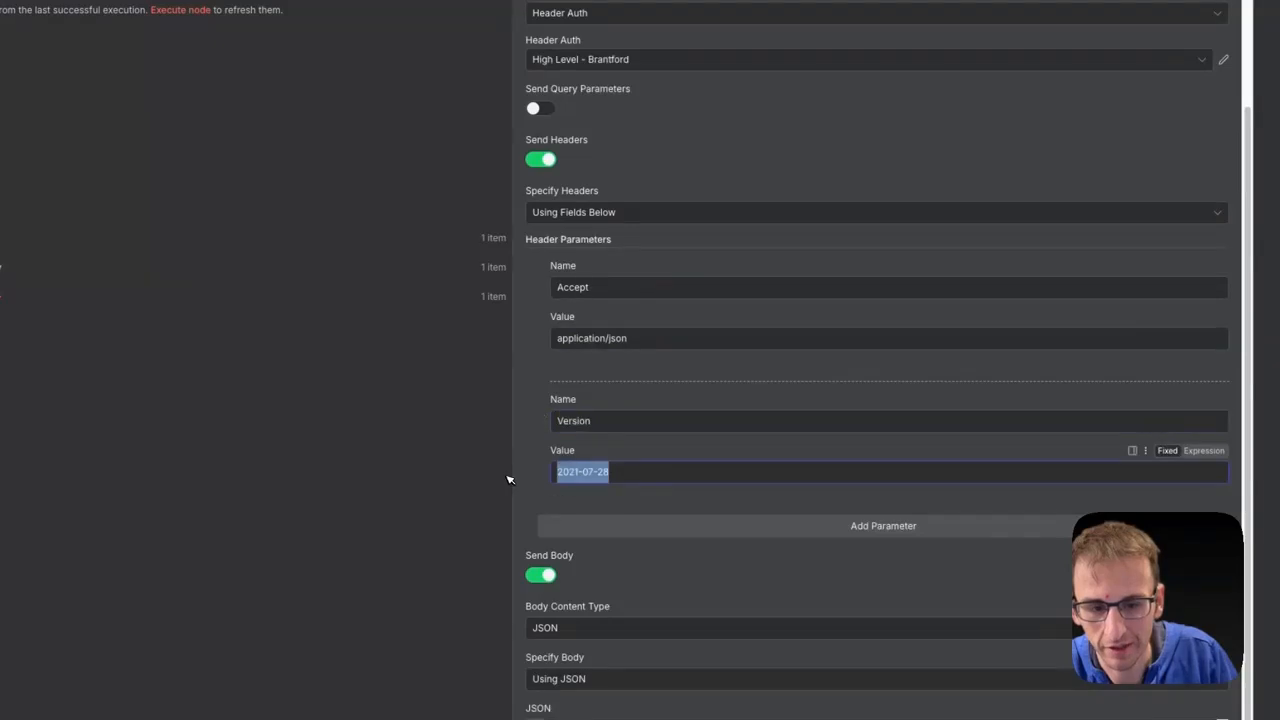
scroll(717, 466, down, 2)
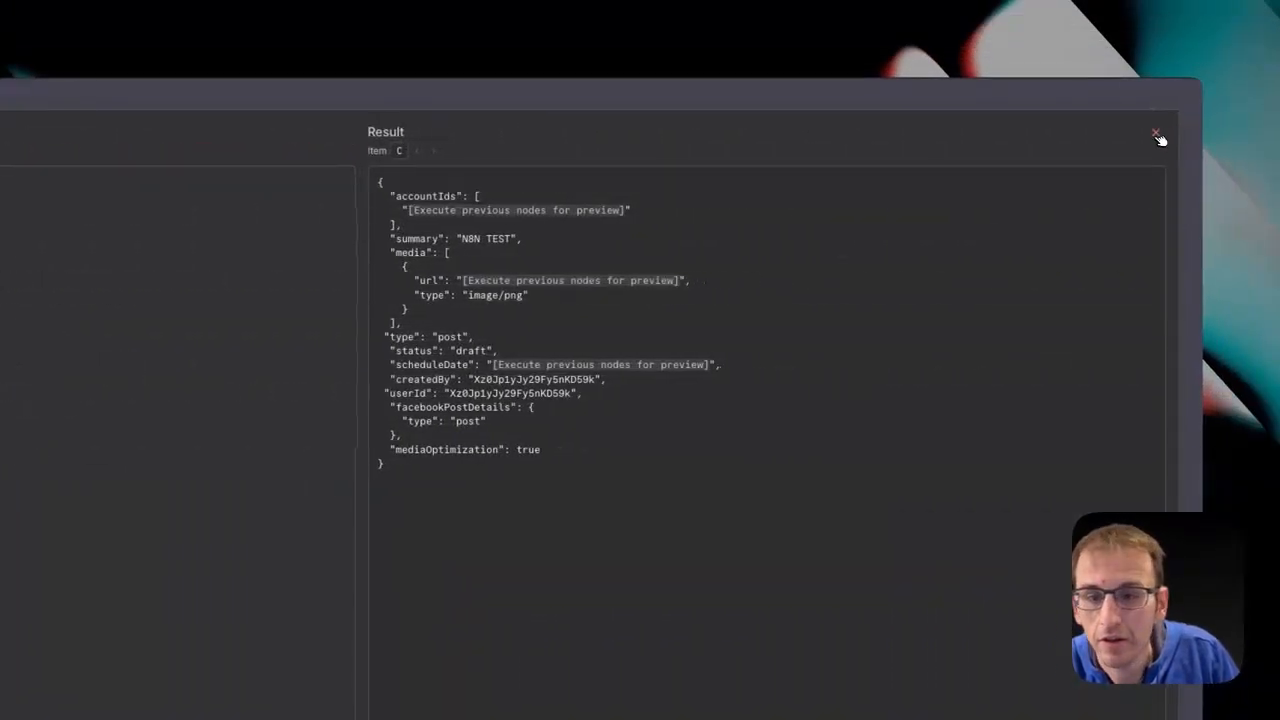
click(1156, 135)
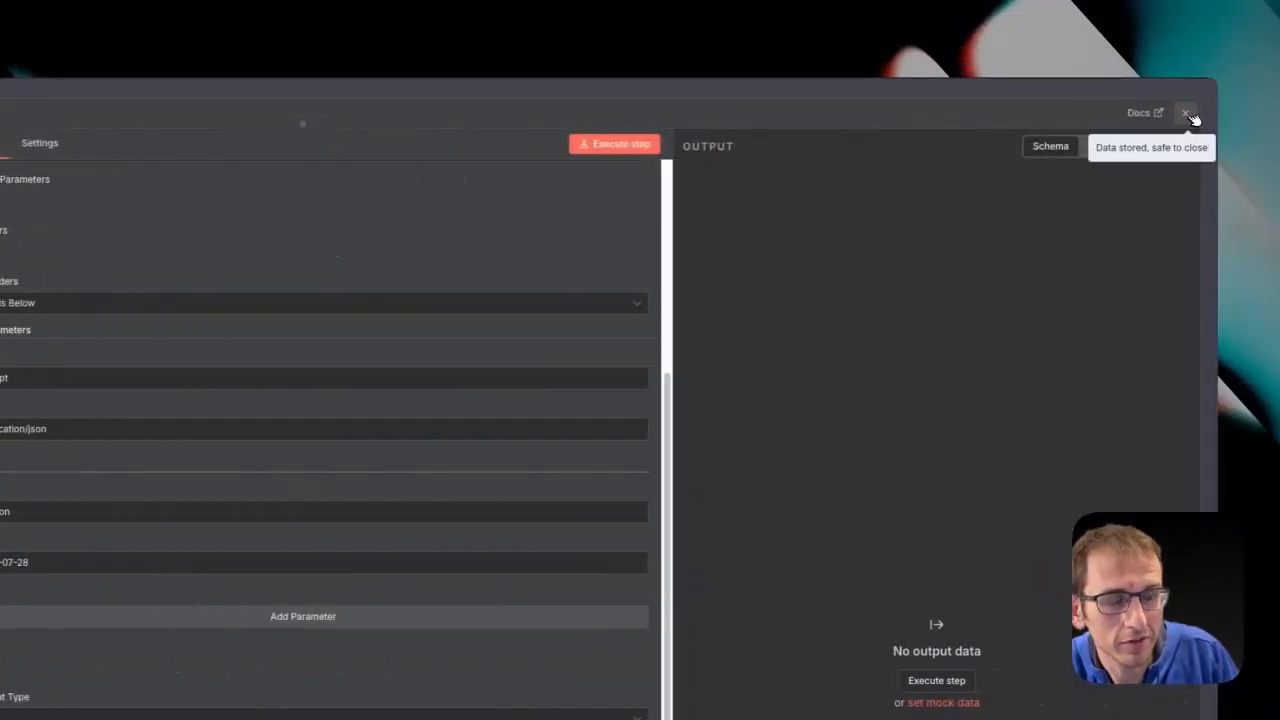
click(1190, 114)
Execute the Edit Fields node and return to the workflow canvas
double_click(505, 493)
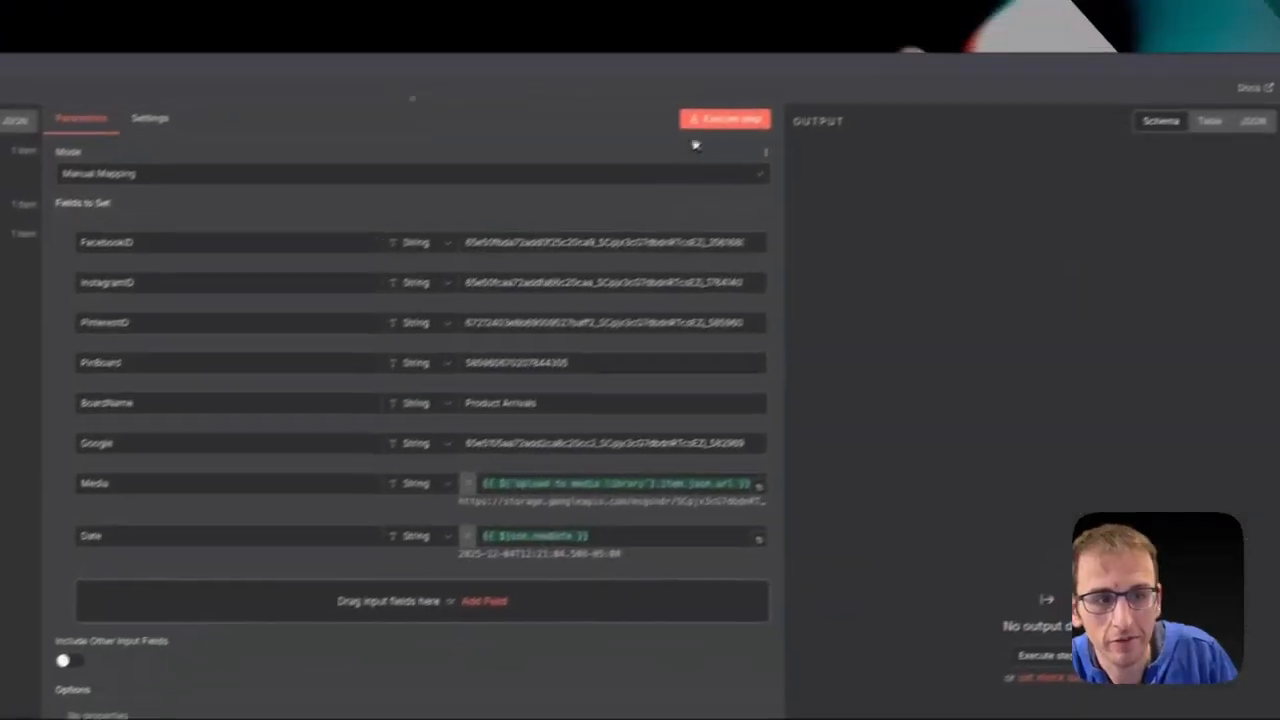
click(738, 117)
click(1210, 114)
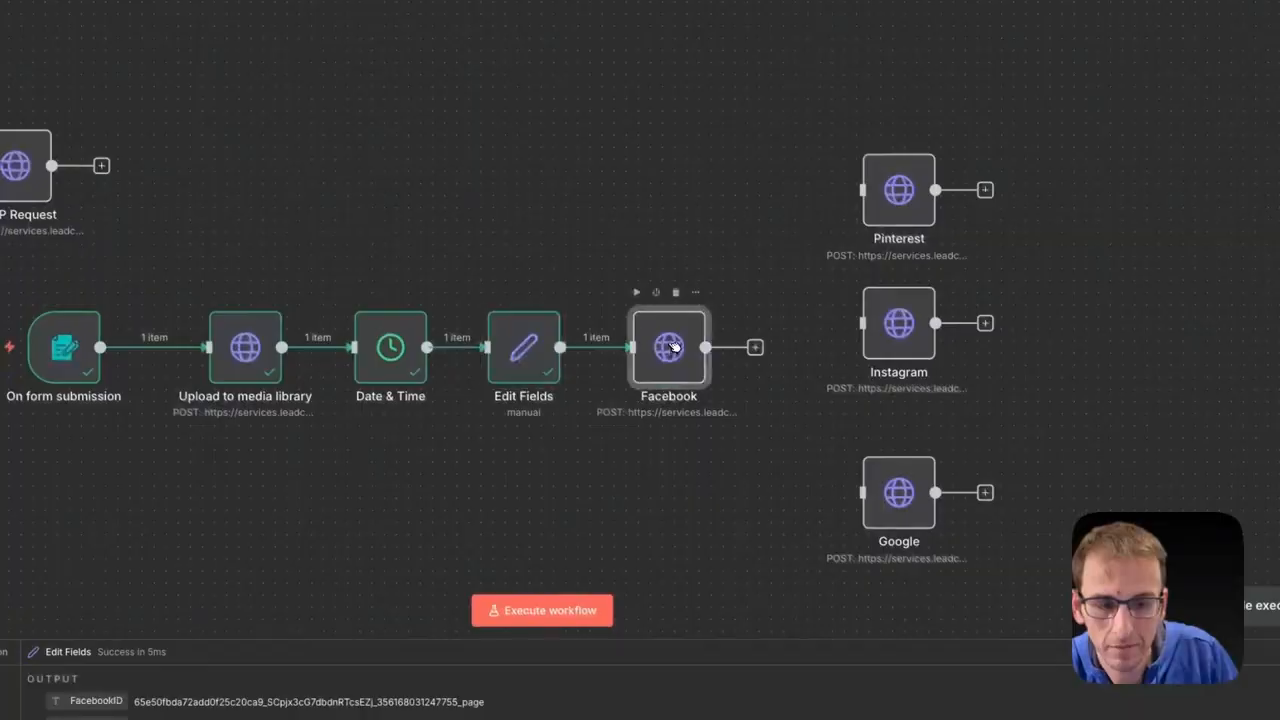
Compare the account ID and media url expressions in the Facebook node's JSON body with the Edit Fields values
double_click(671, 347)
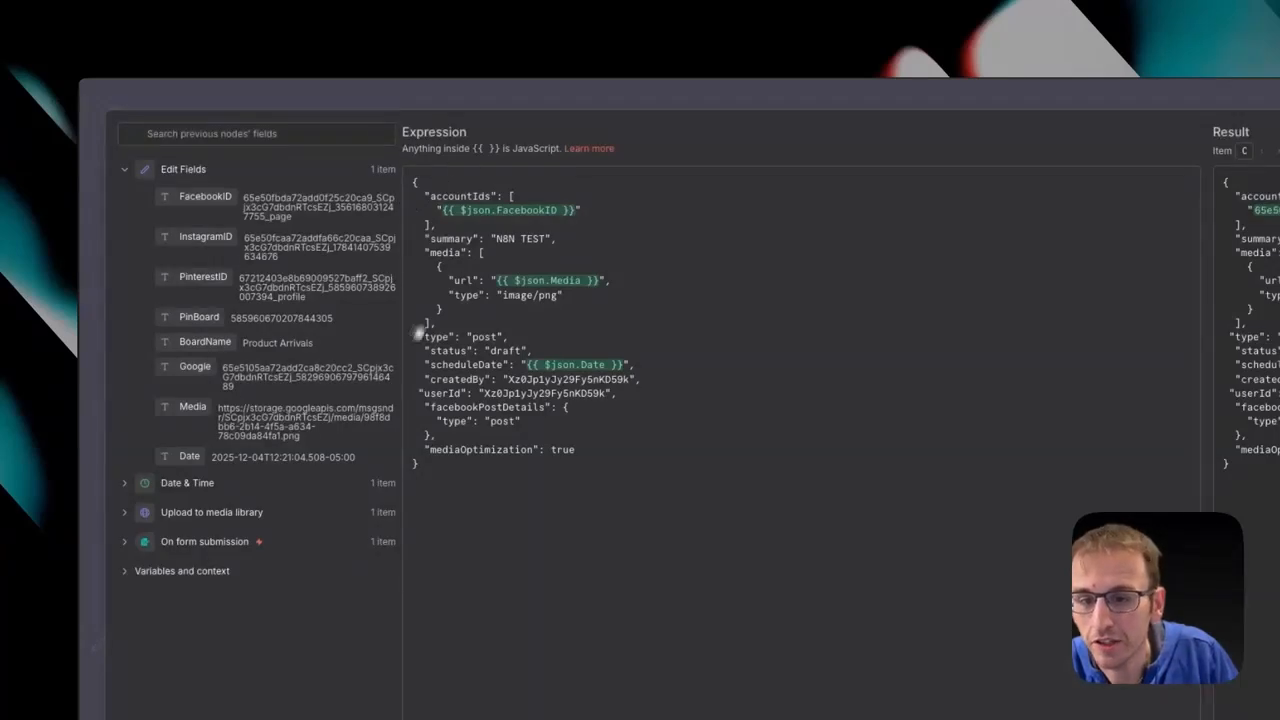
drag(398, 440, 566, 430)
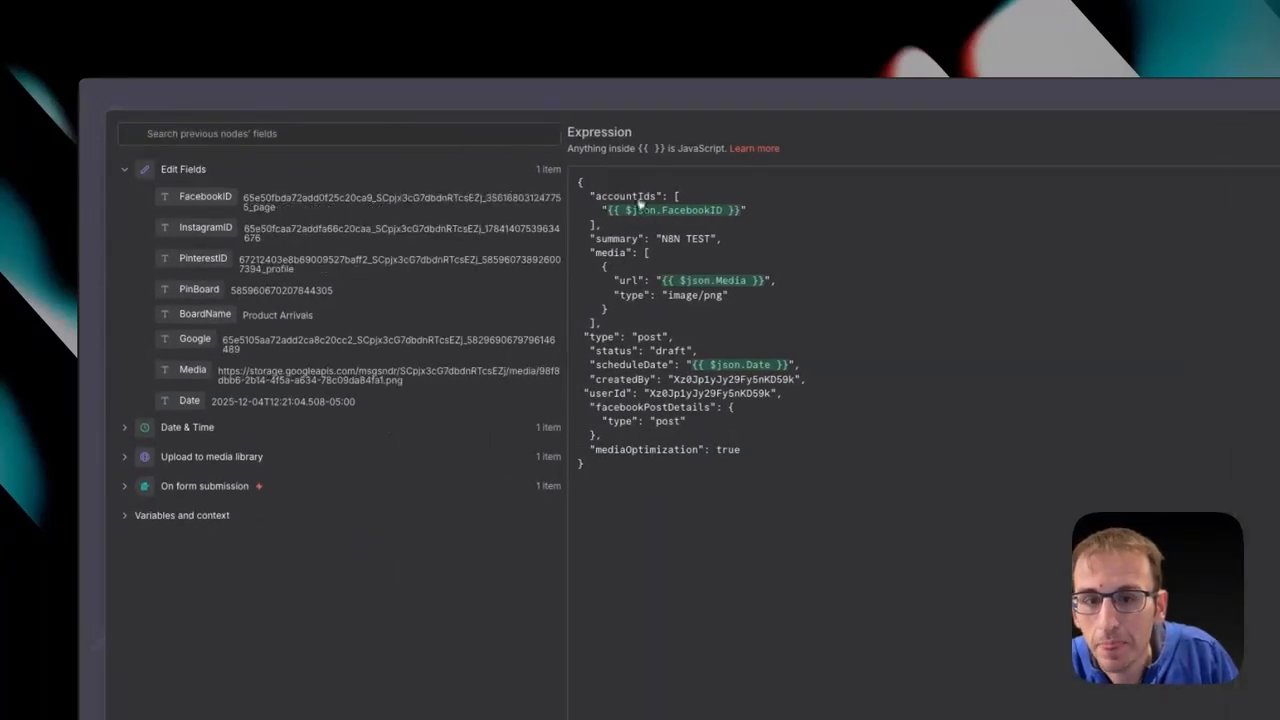
drag(655, 212, 750, 214)
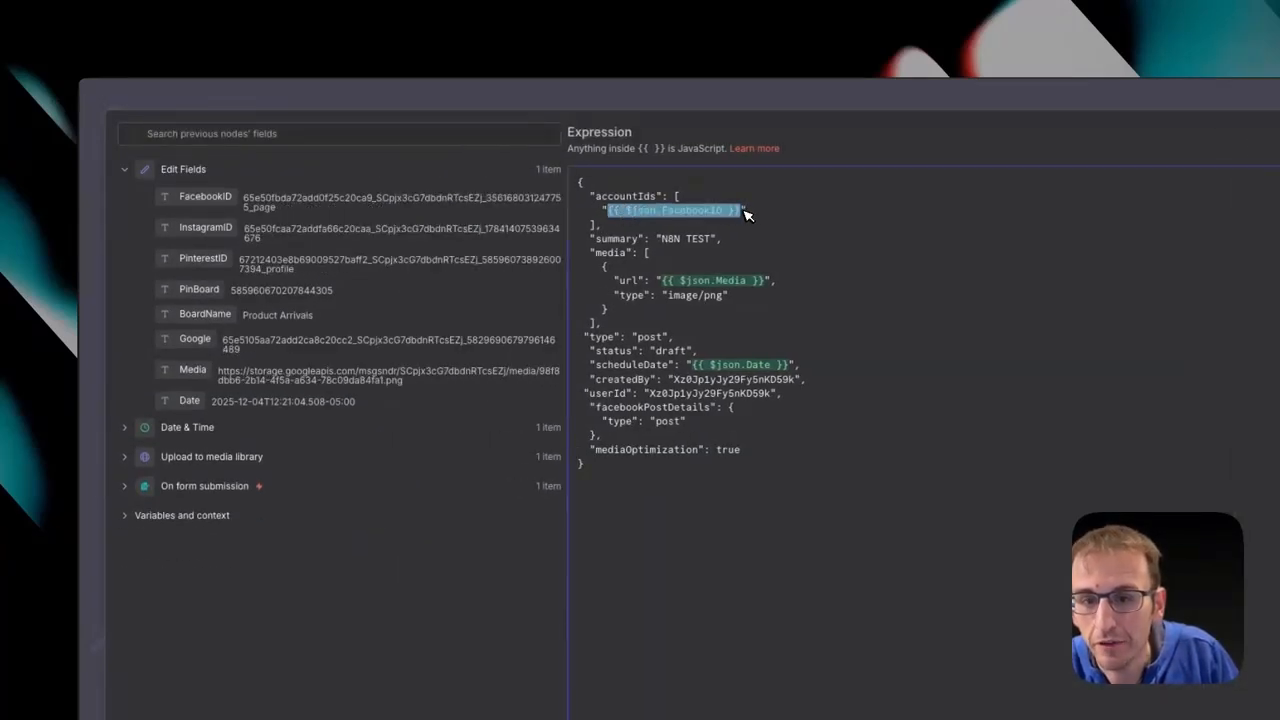
drag(215, 205, 238, 222)
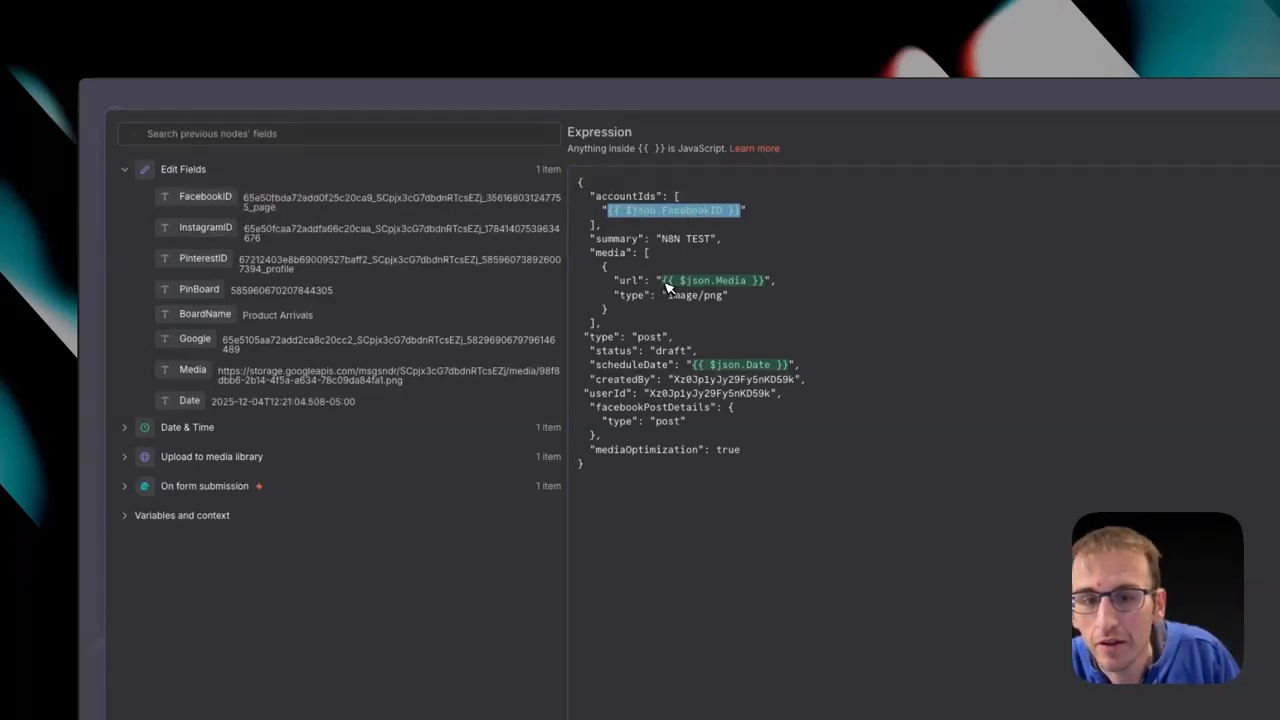
drag(661, 280, 758, 282)
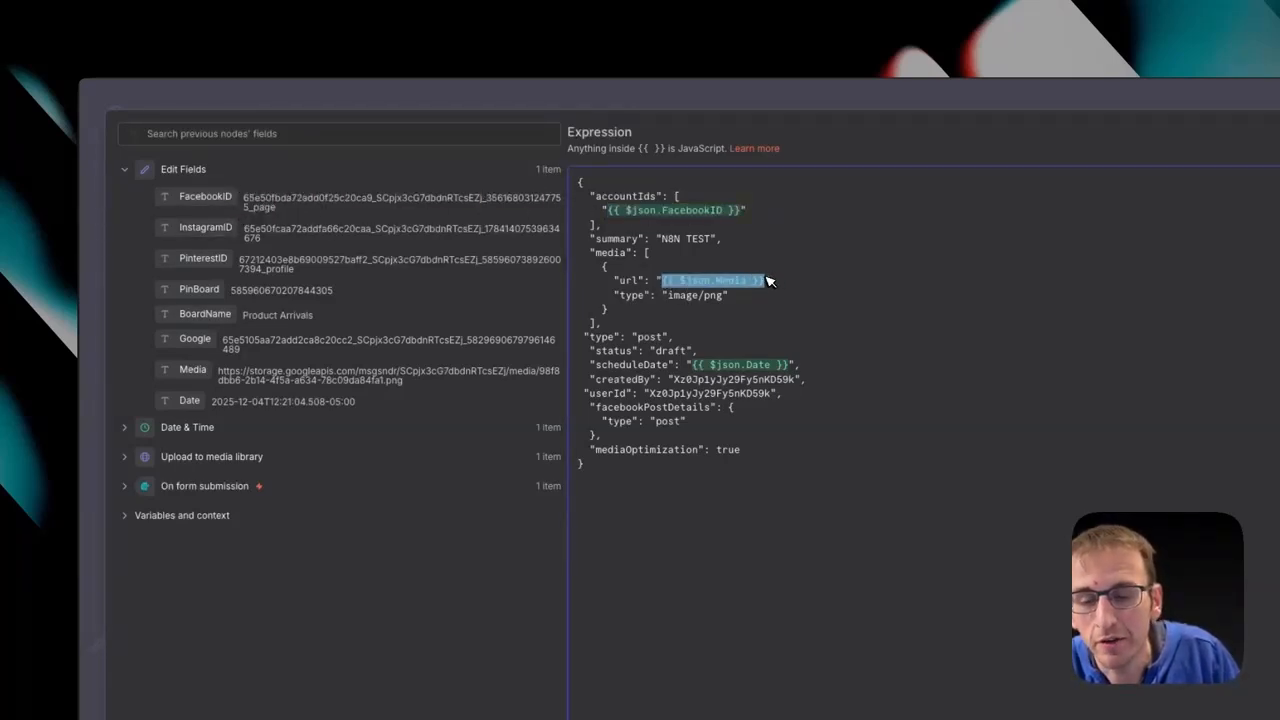
drag(193, 369, 217, 381)
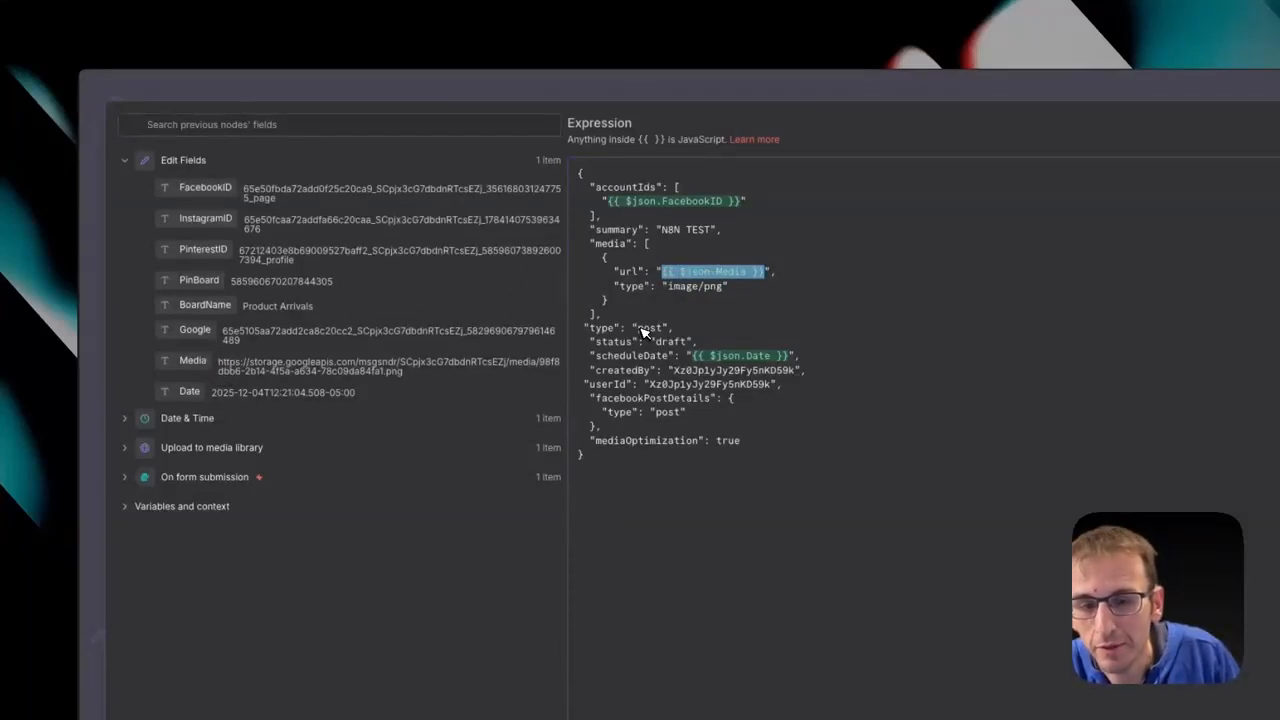
Examine the post type, schedule date, user IDs, facebookPostDetails and mediaOptimization entries in the Facebook JSON body
drag(640, 328, 667, 328)
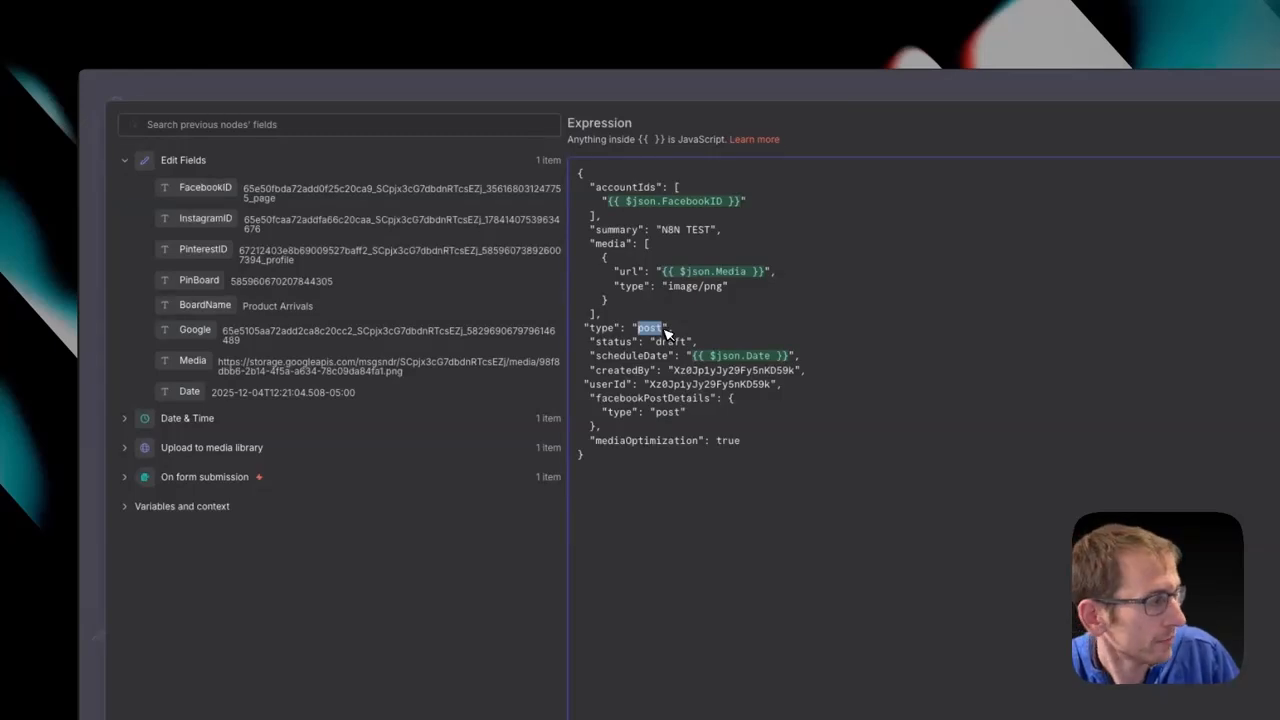
drag(690, 356, 797, 357)
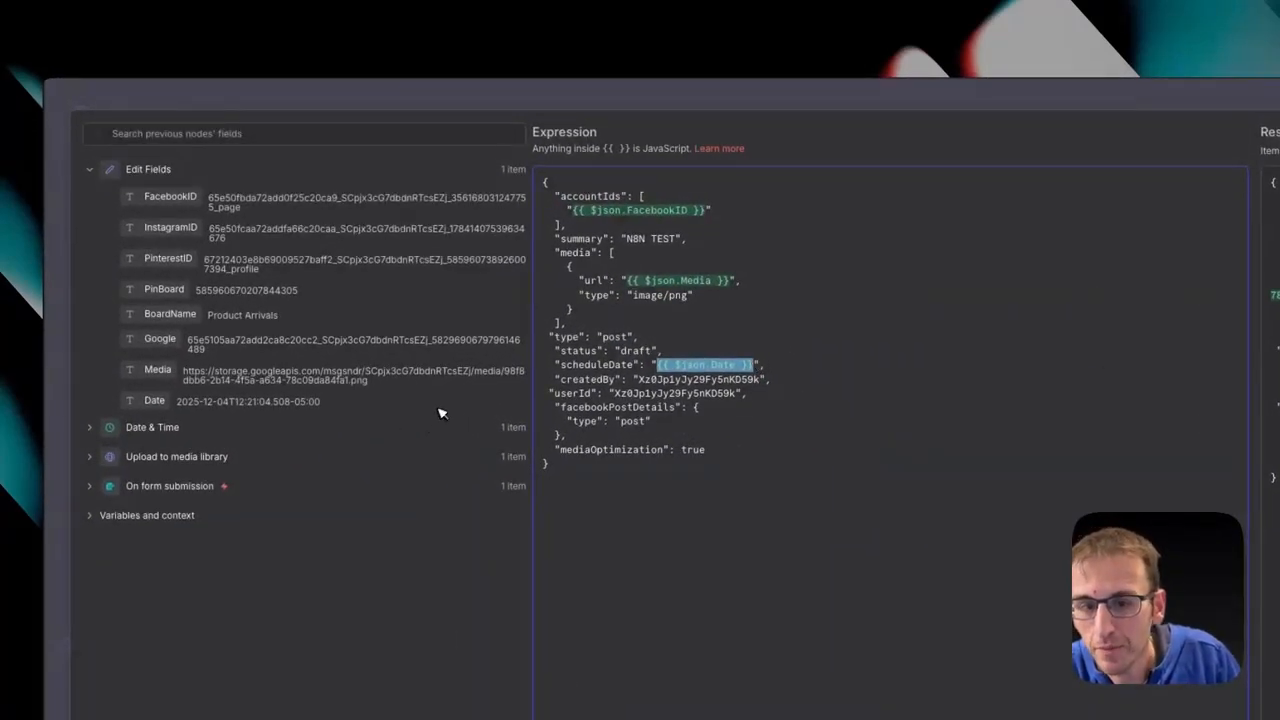
mouse_move(639, 380)
mouse_down()
mouse_move(745, 395)
mouse_move(644, 409)
mouse_move(622, 397)
mouse_up()
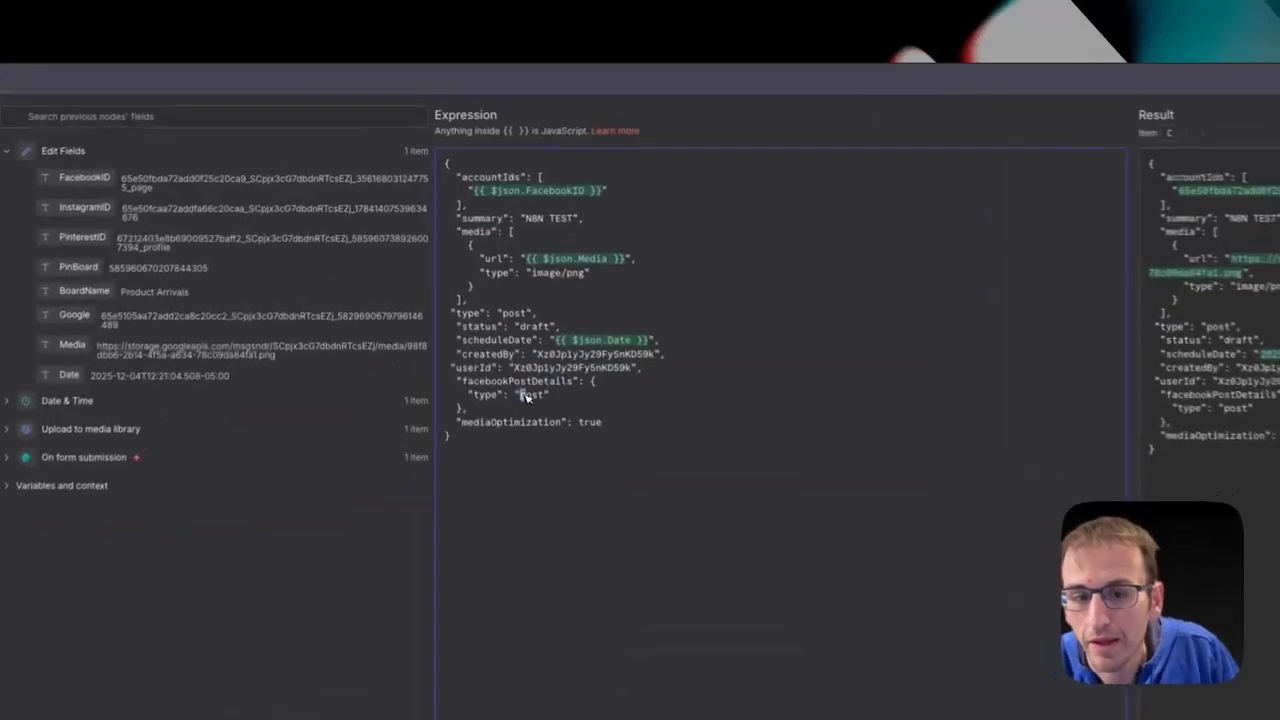
drag(621, 421, 646, 423)
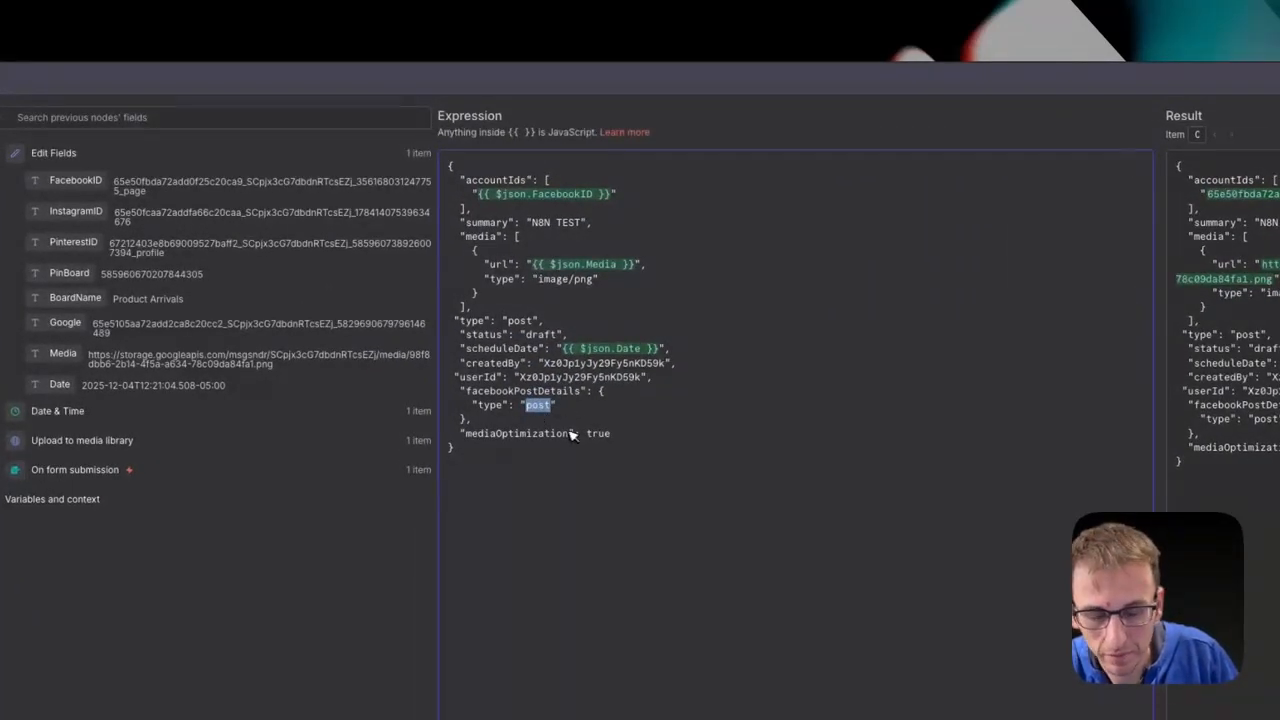
drag(477, 394, 652, 413)
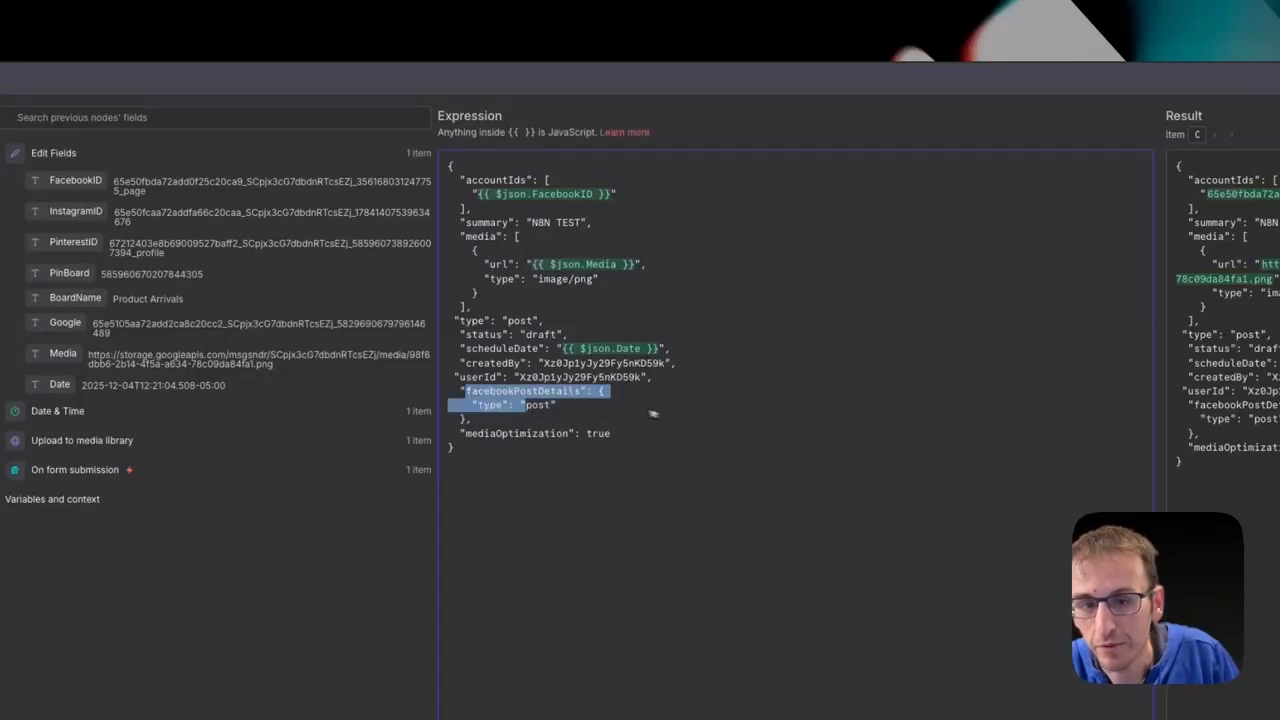
click(546, 406)
drag(554, 406, 529, 406)
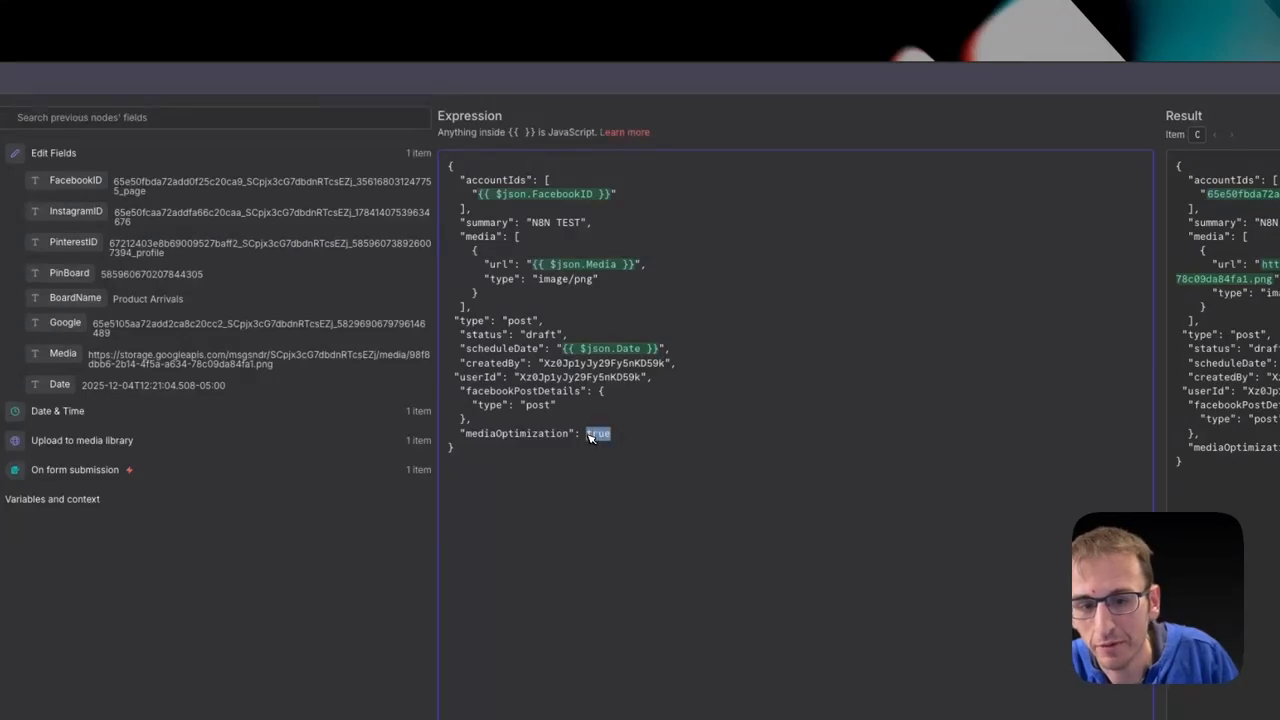
click(563, 536)
Replace the summary text in the Facebook node's JSON body with "This is a caption from high level"
drag(533, 225, 583, 225)
key(BackSpace)
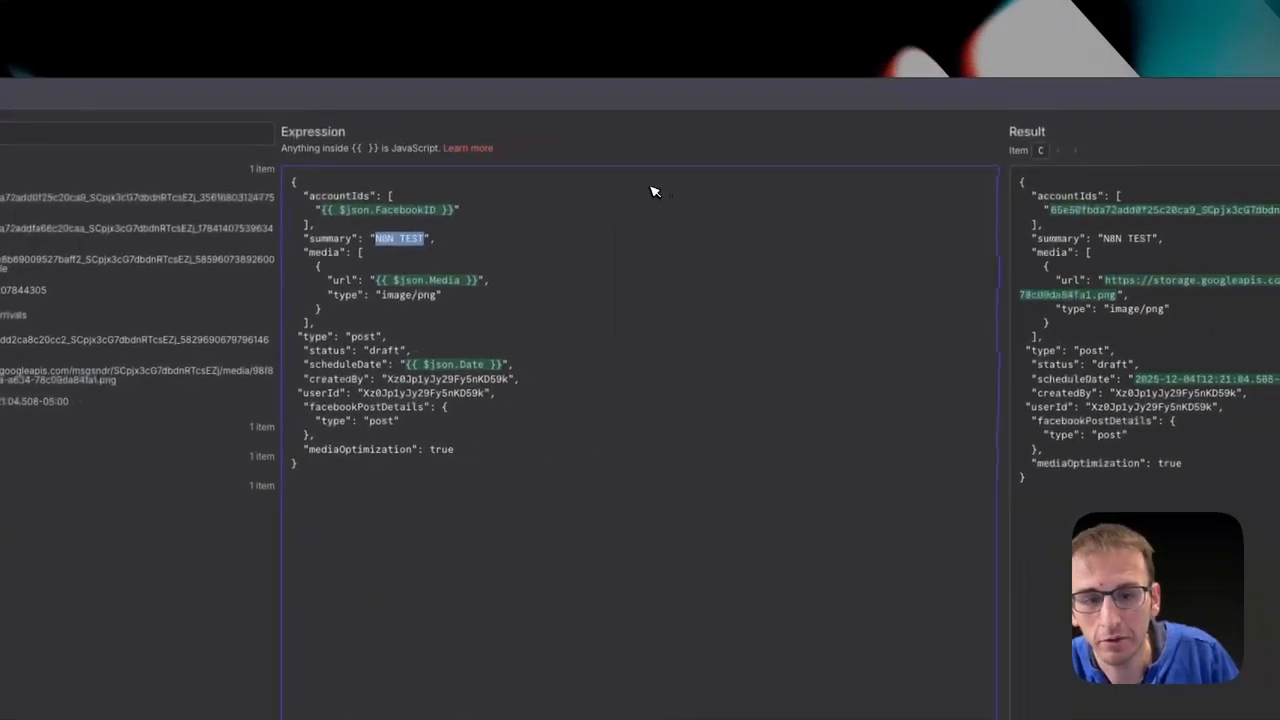
text(This is a)
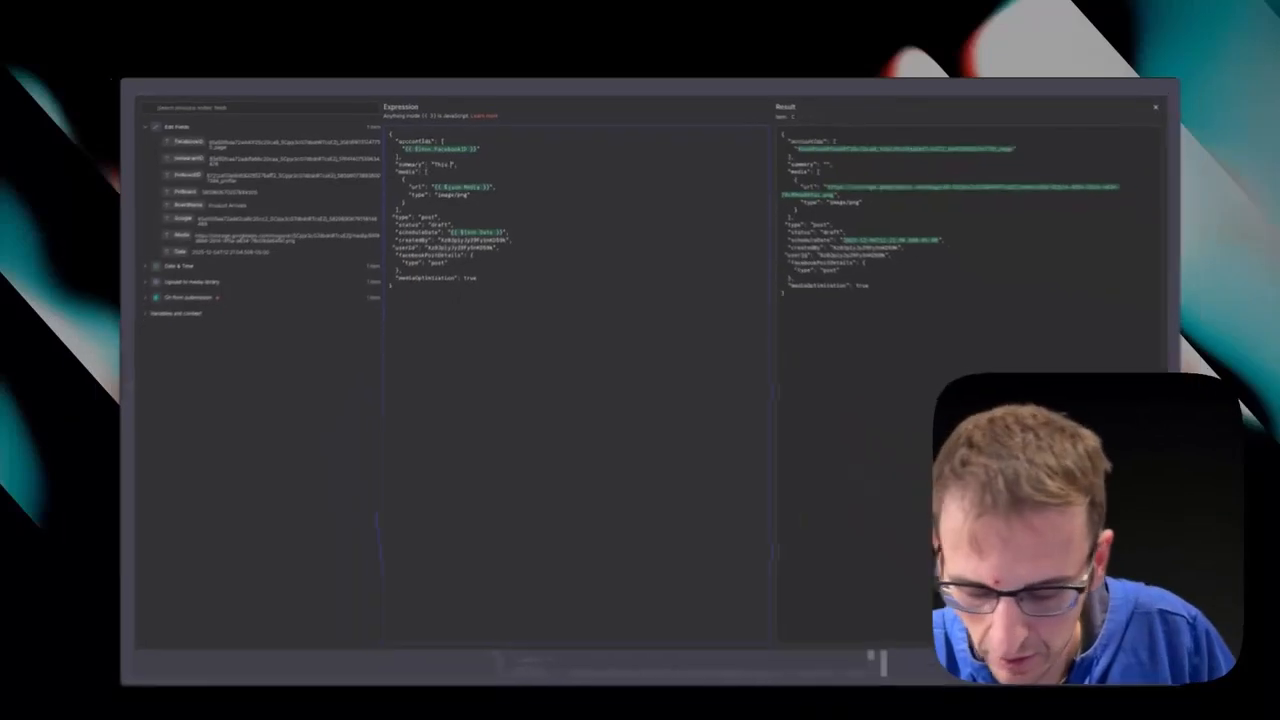
text( caption from)
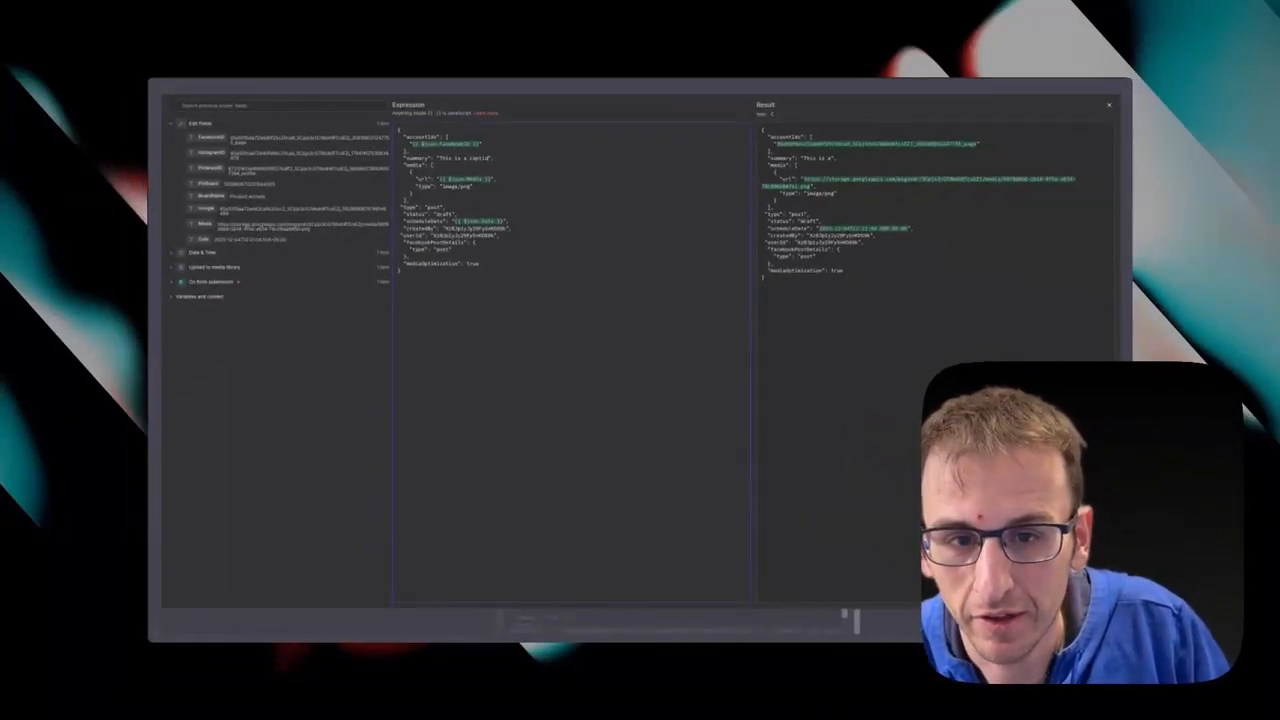
key(BackSpace)
key(BackSpace)
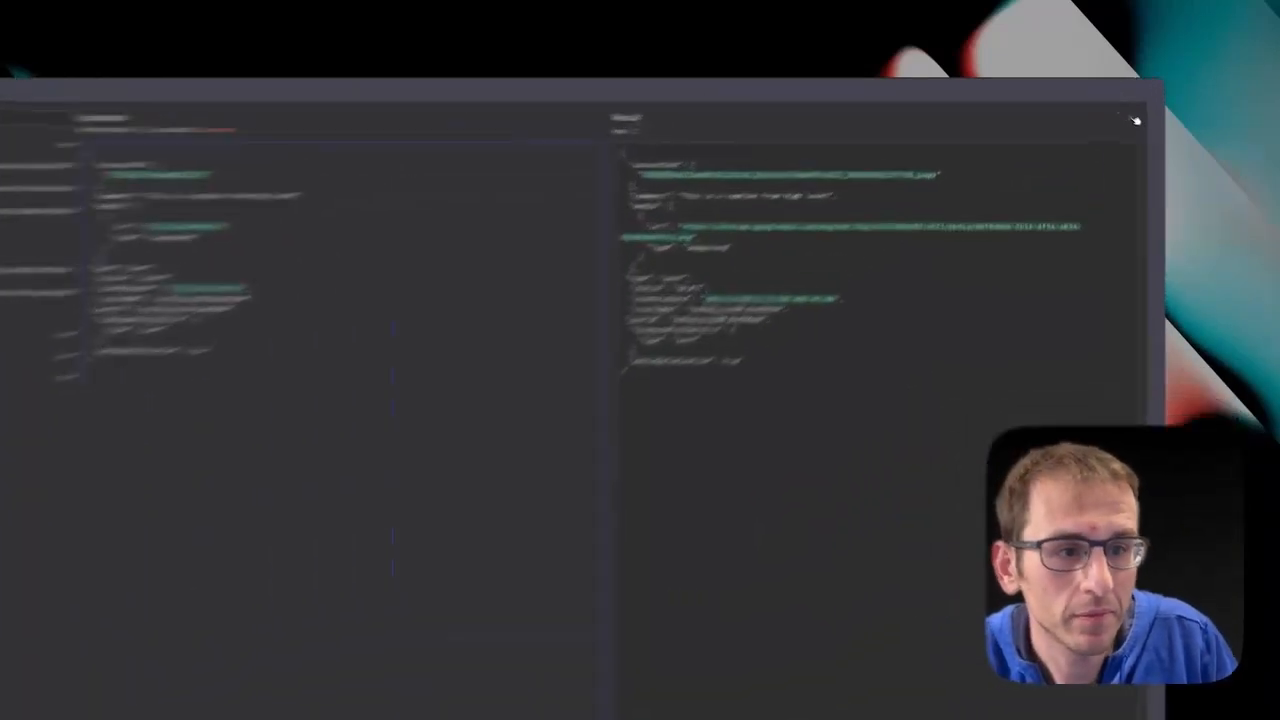
Execute the Facebook node with the edited JSON body and return to the workflow canvas
click(1108, 104)
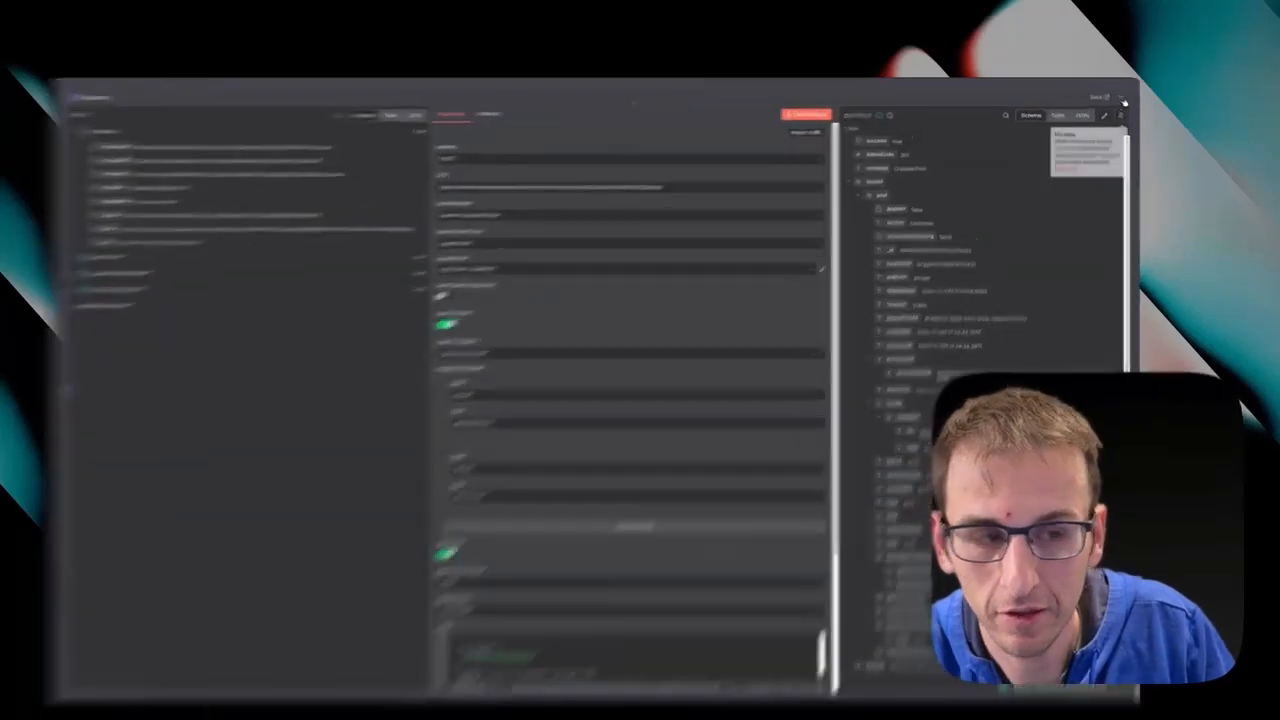
click(1116, 96)
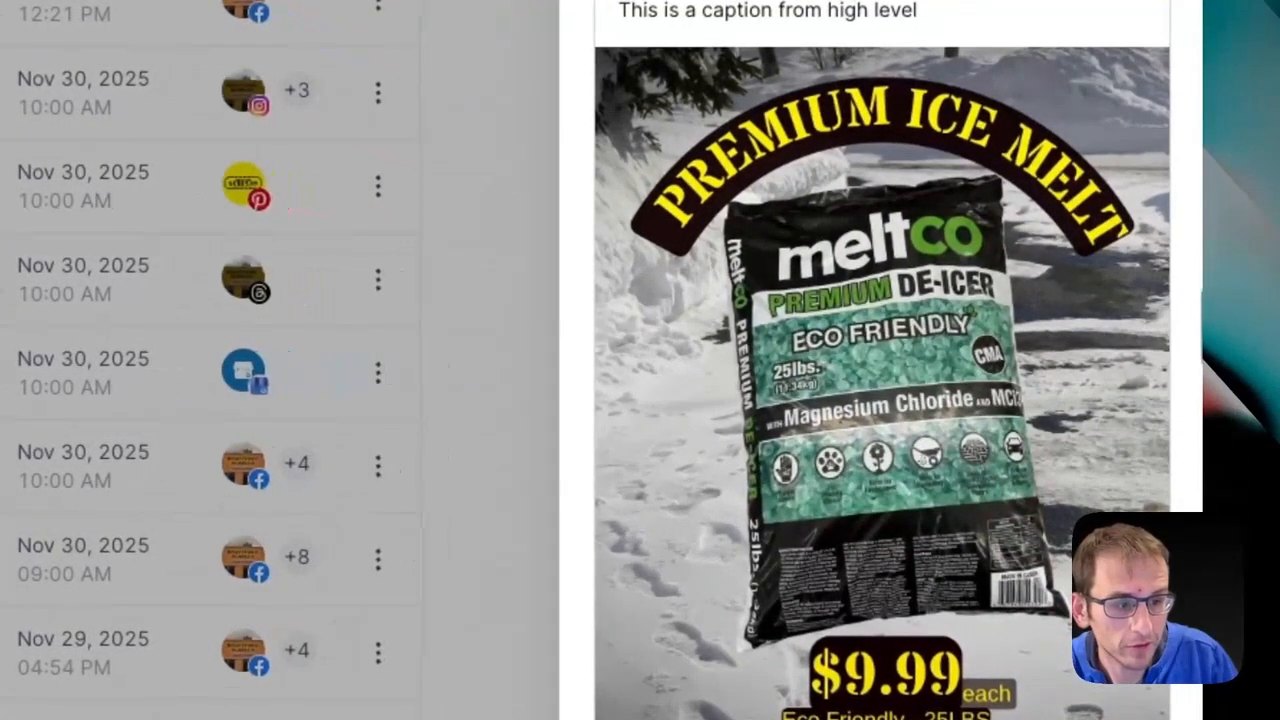
Connect Edit Fields to the Pinterest node in place of Facebook and open the Pinterest JSON body in the expression editor
drag(926, 14, 484, 40)
click(1008, 2)
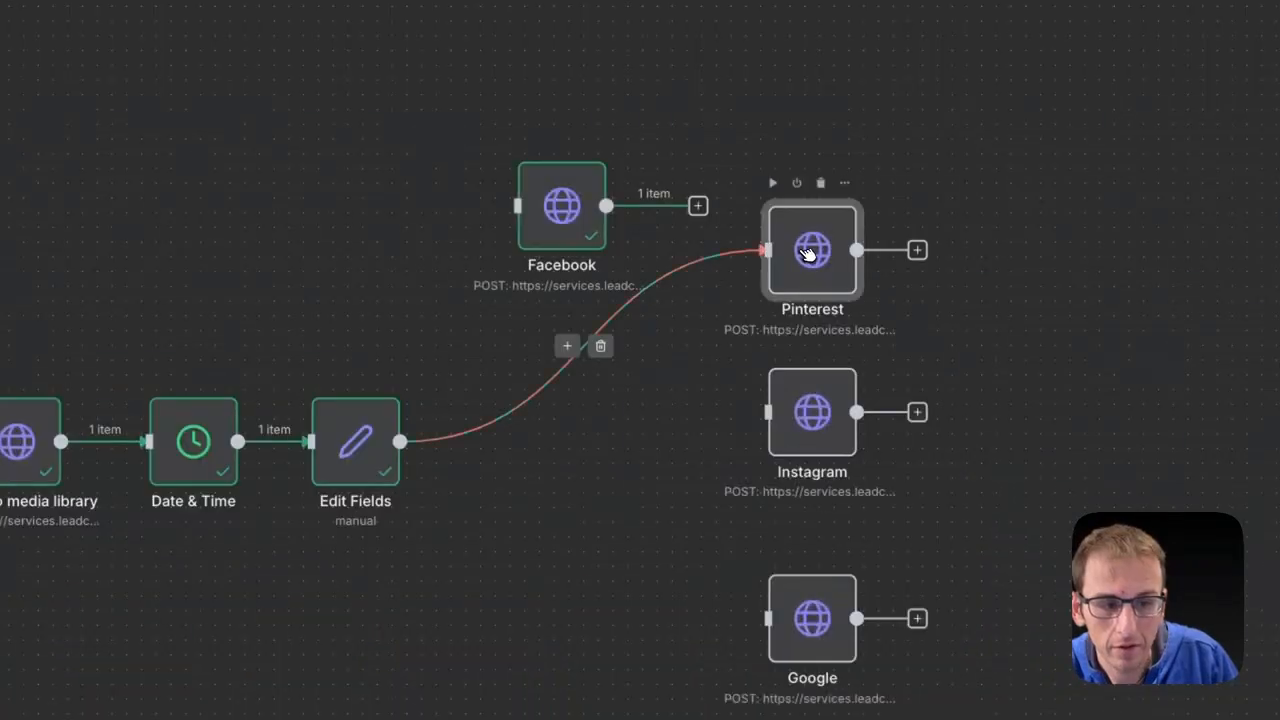
double_click(814, 251)
scroll(586, 351, down, 10)
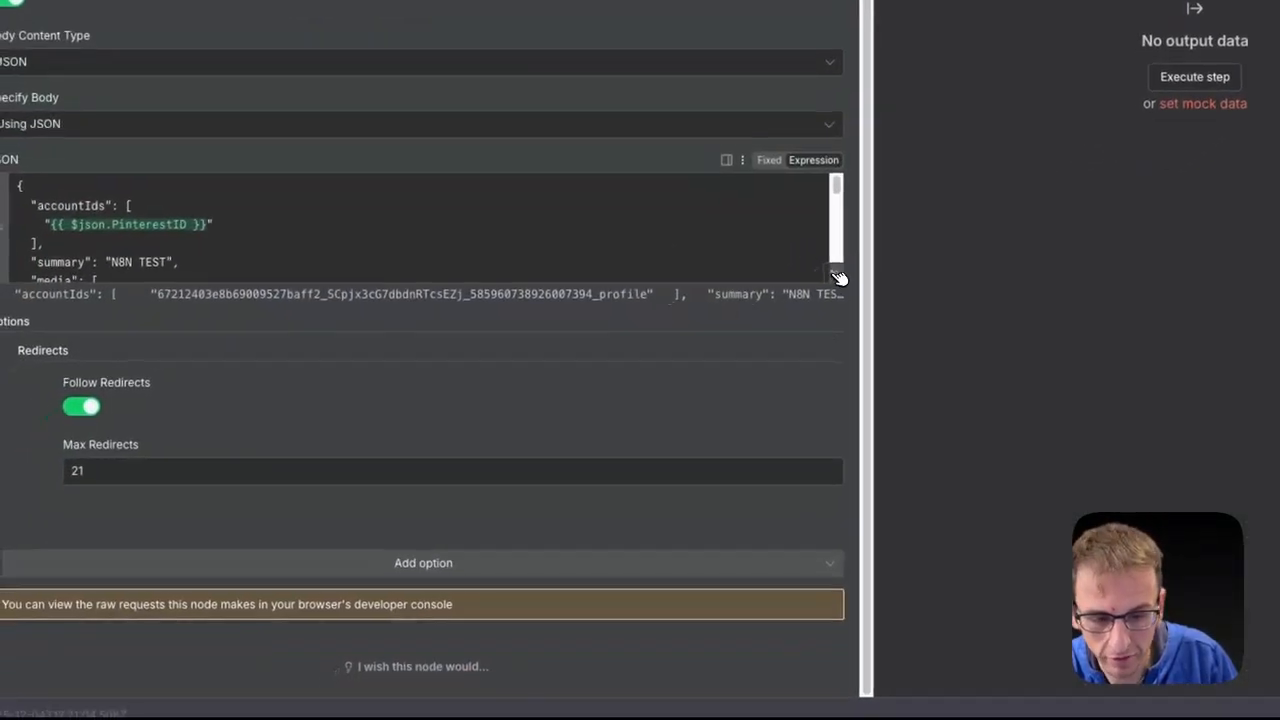
click(838, 278)
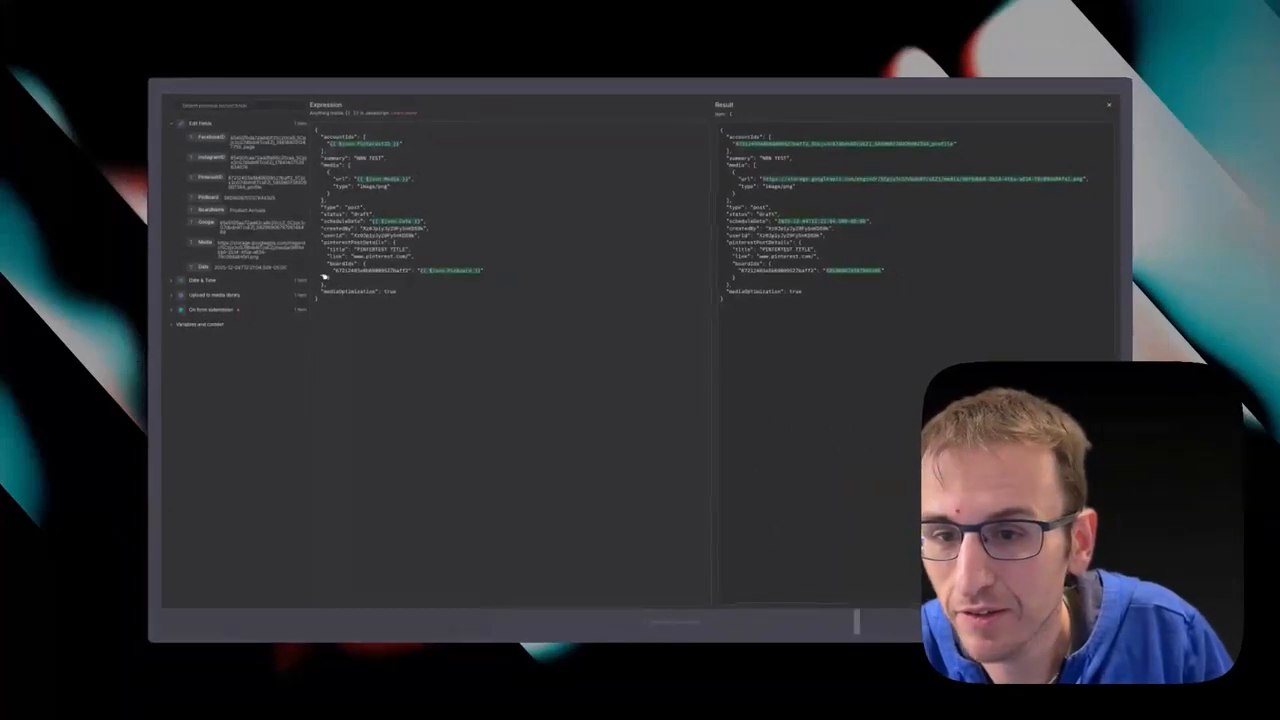
Examine the boardIds entry, media url expression, image type and post type in the Pinterest JSON body
double_click(258, 199)
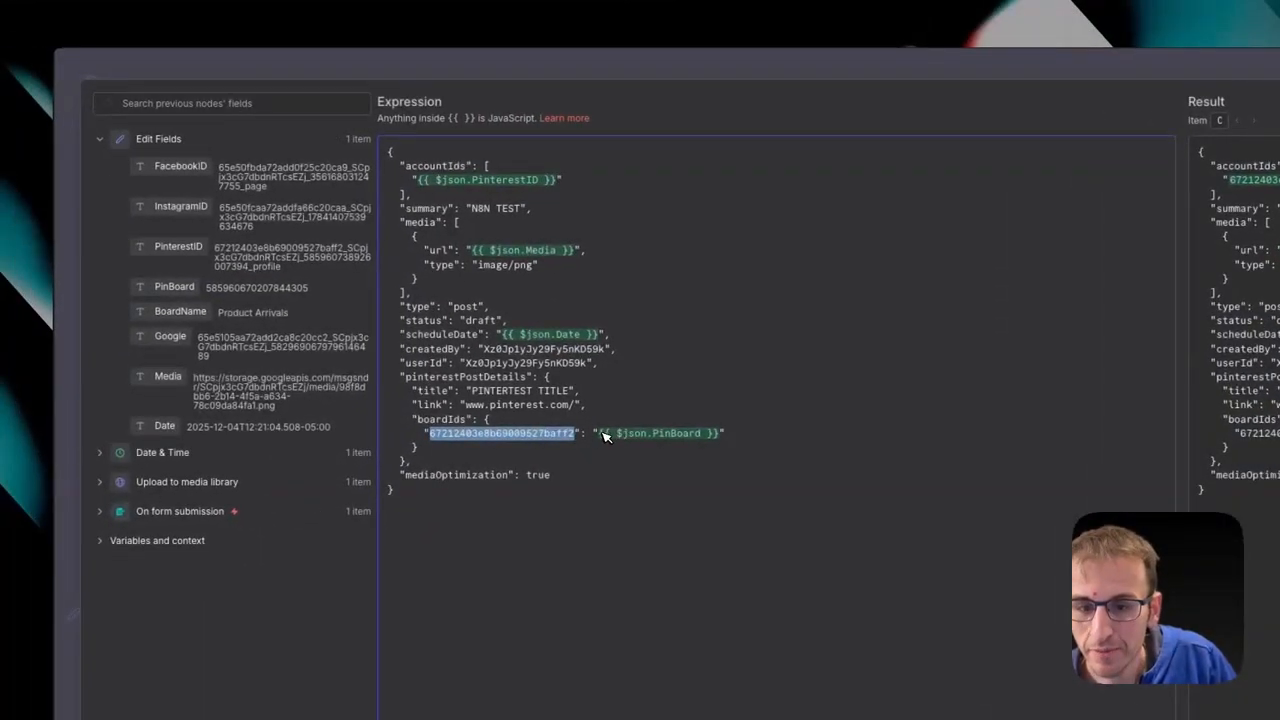
drag(596, 435, 716, 436)
click(625, 525)
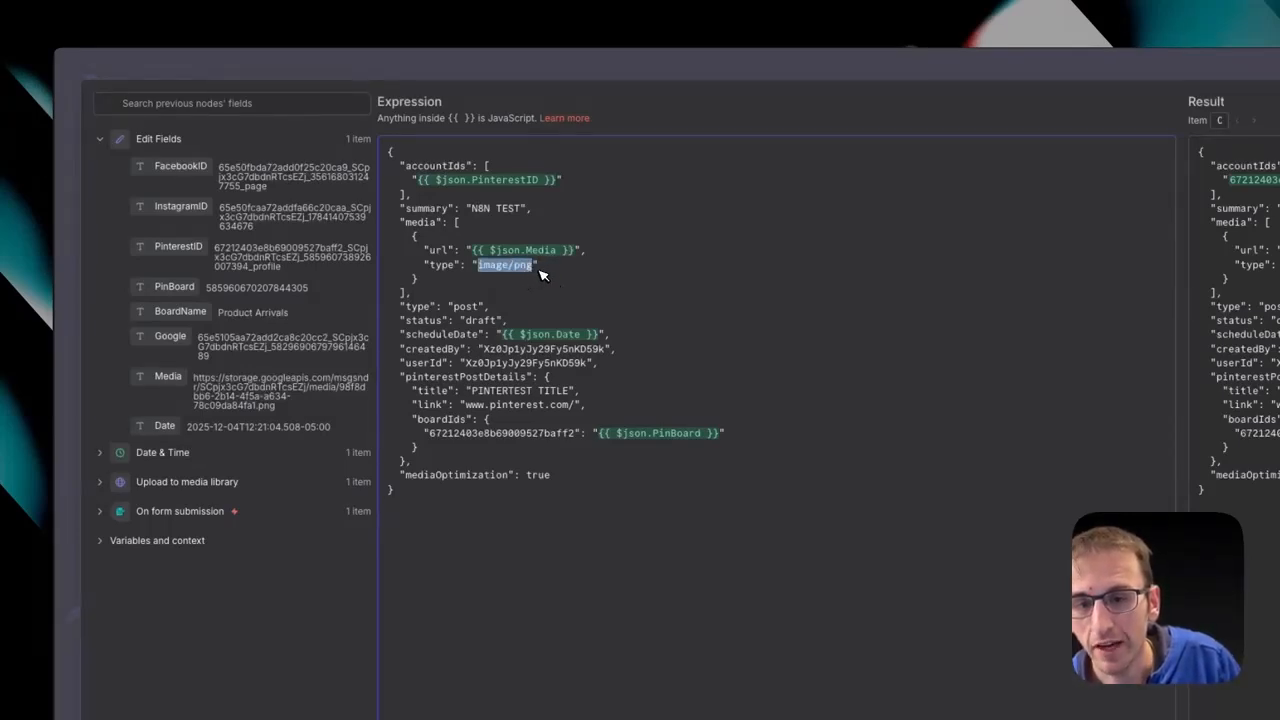
drag(472, 250, 584, 258)
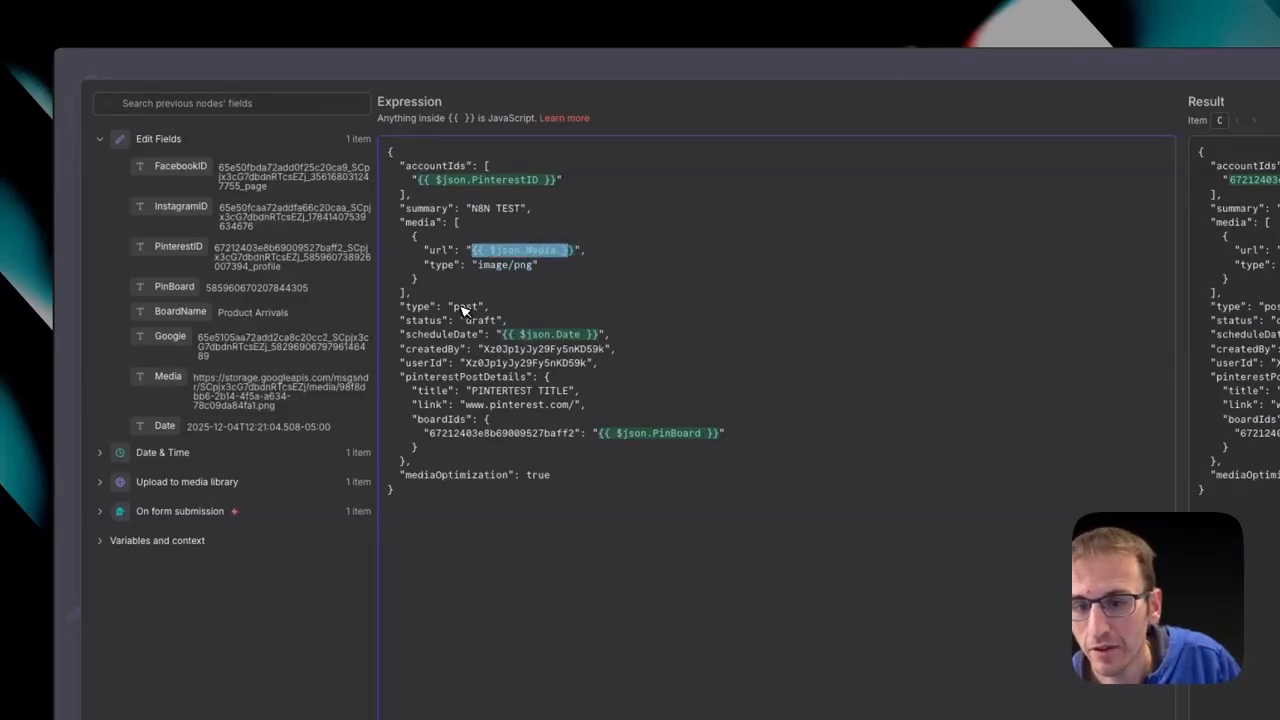
drag(455, 307, 482, 309)
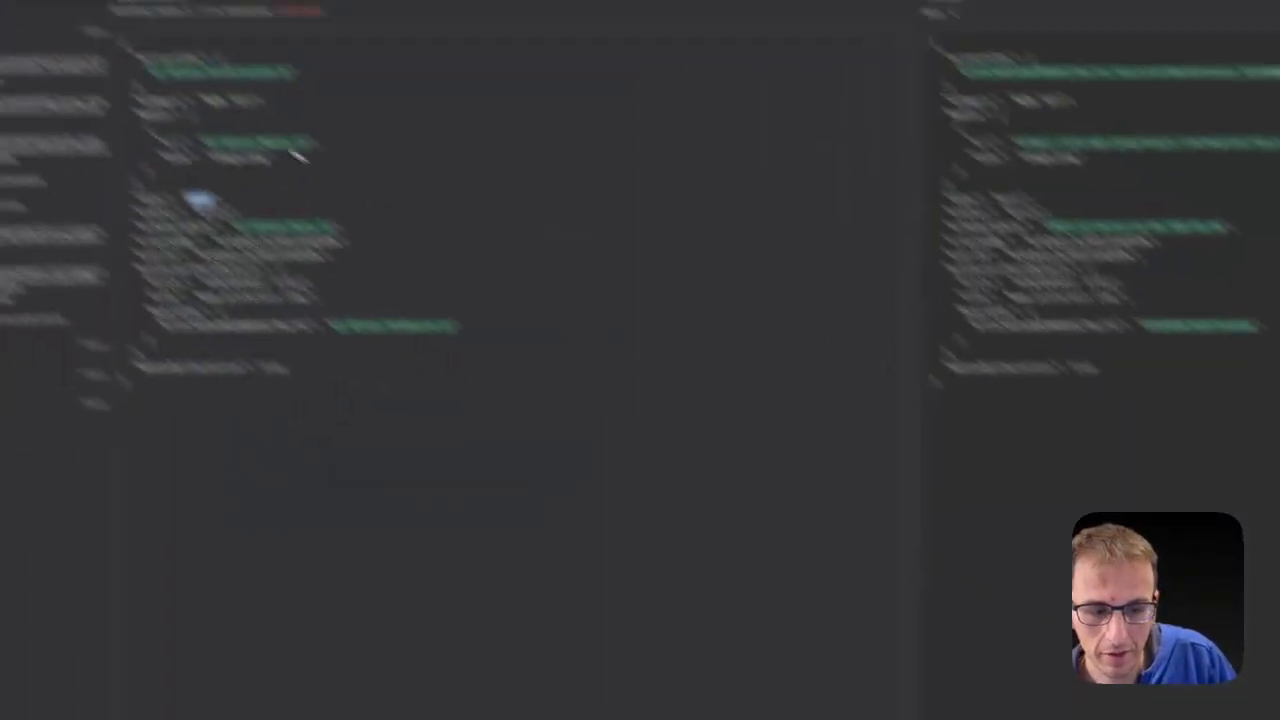
Review the Pinterest account ID, schedule date, pin title, summary, PinBoard expression and mediaOptimization entries, and close the Pinterest node
drag(390, 194, 483, 190)
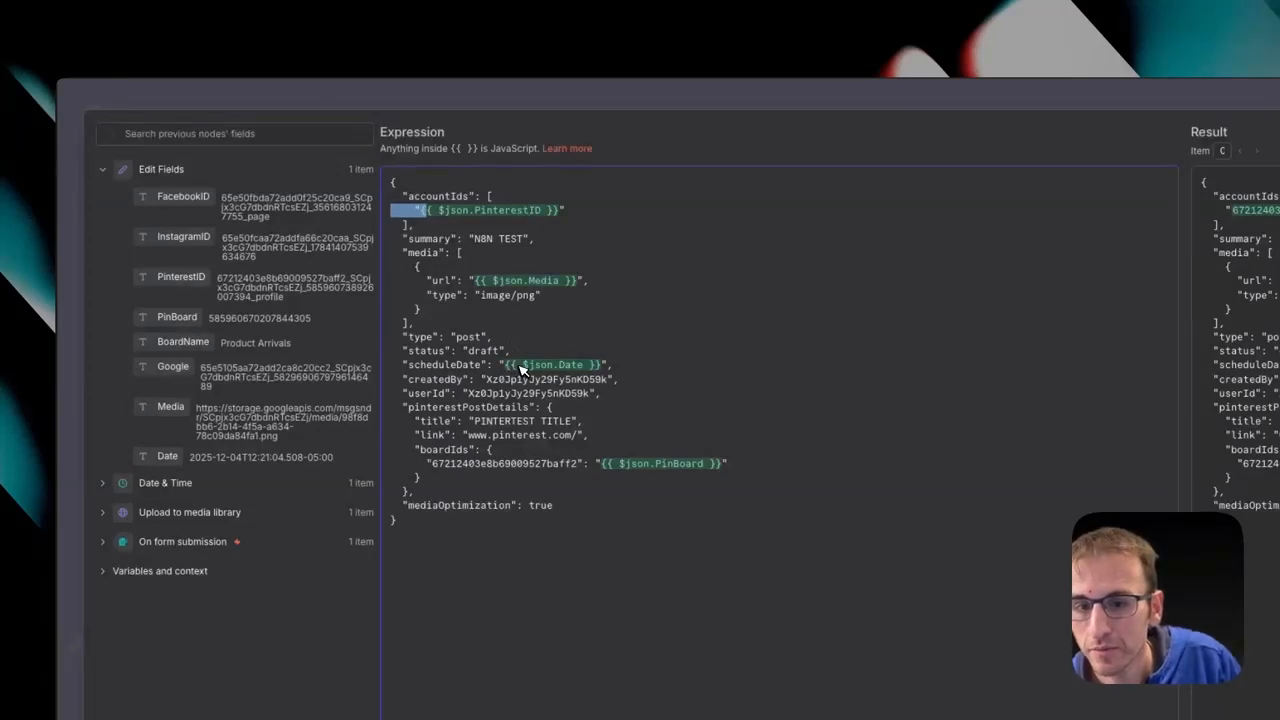
drag(500, 365, 606, 367)
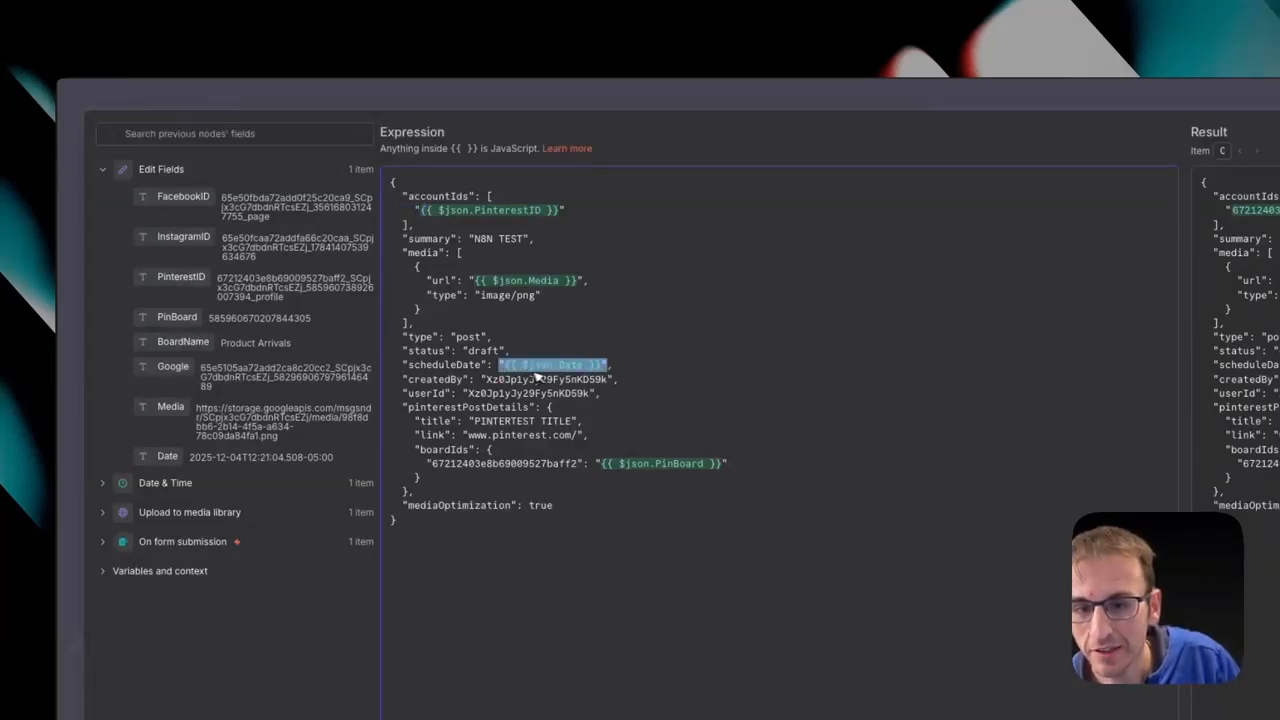
drag(476, 422, 586, 424)
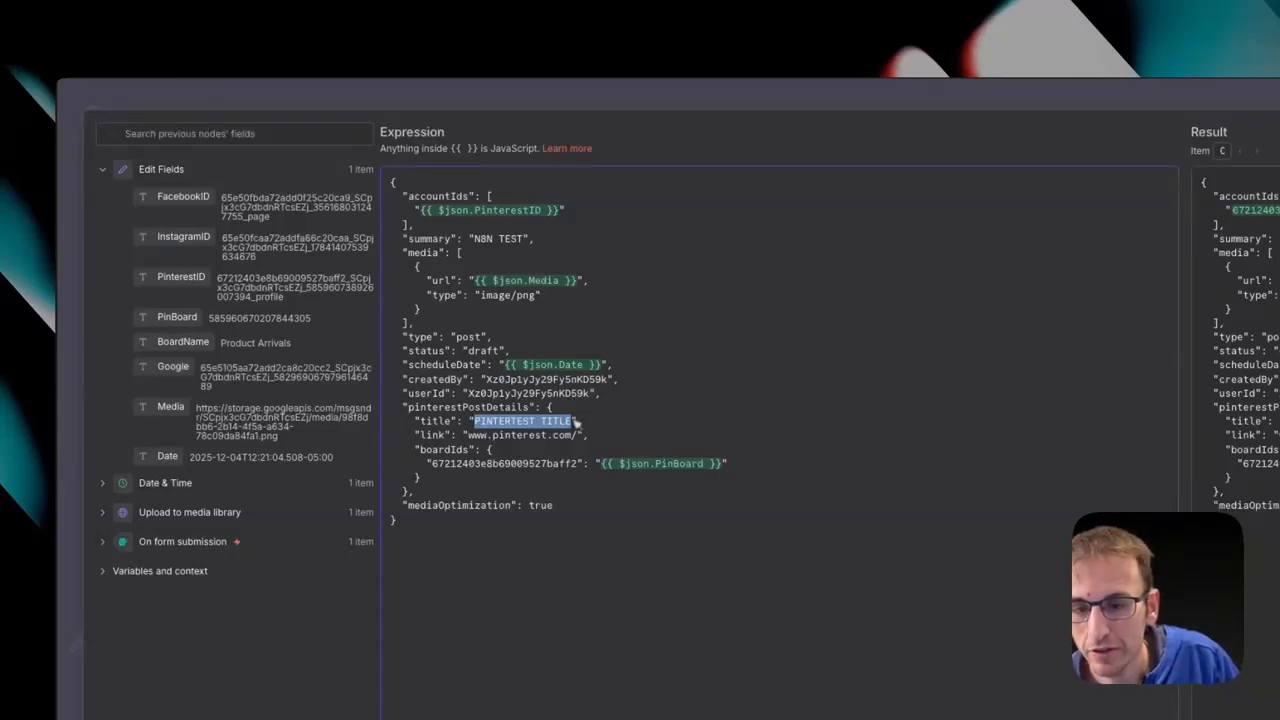
double_click(480, 239)
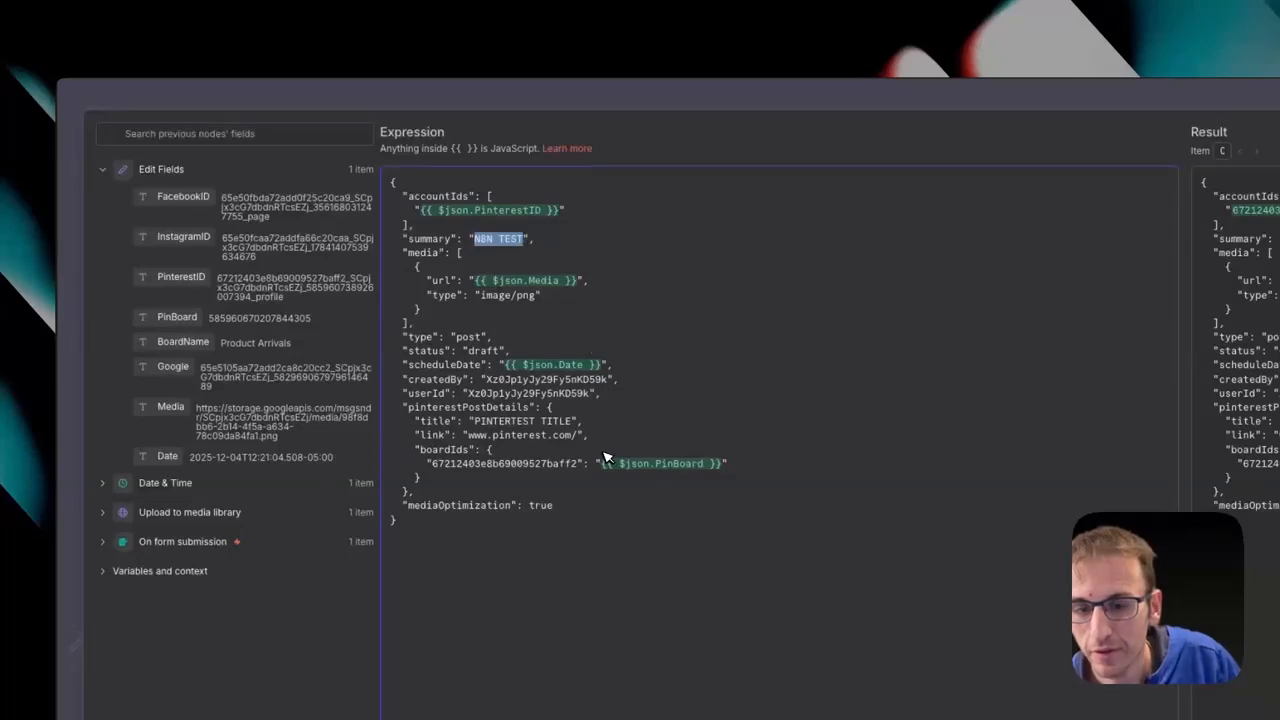
drag(605, 465, 736, 471)
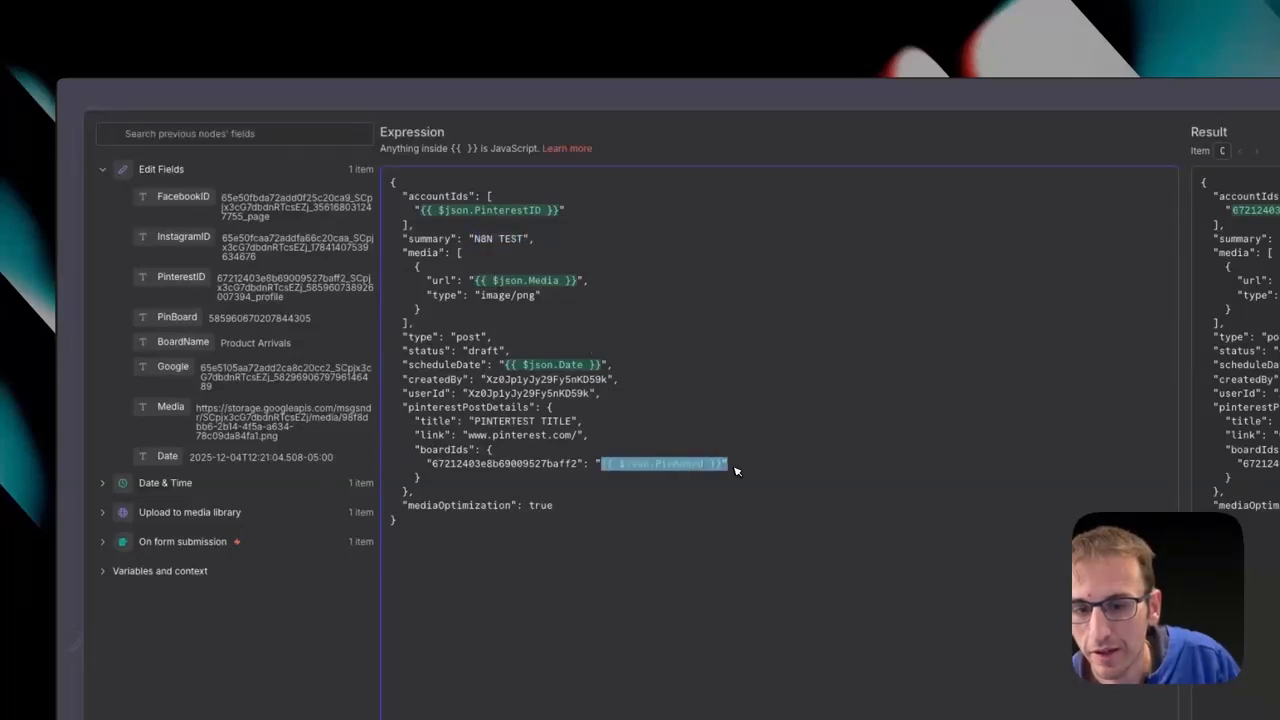
click(531, 507)
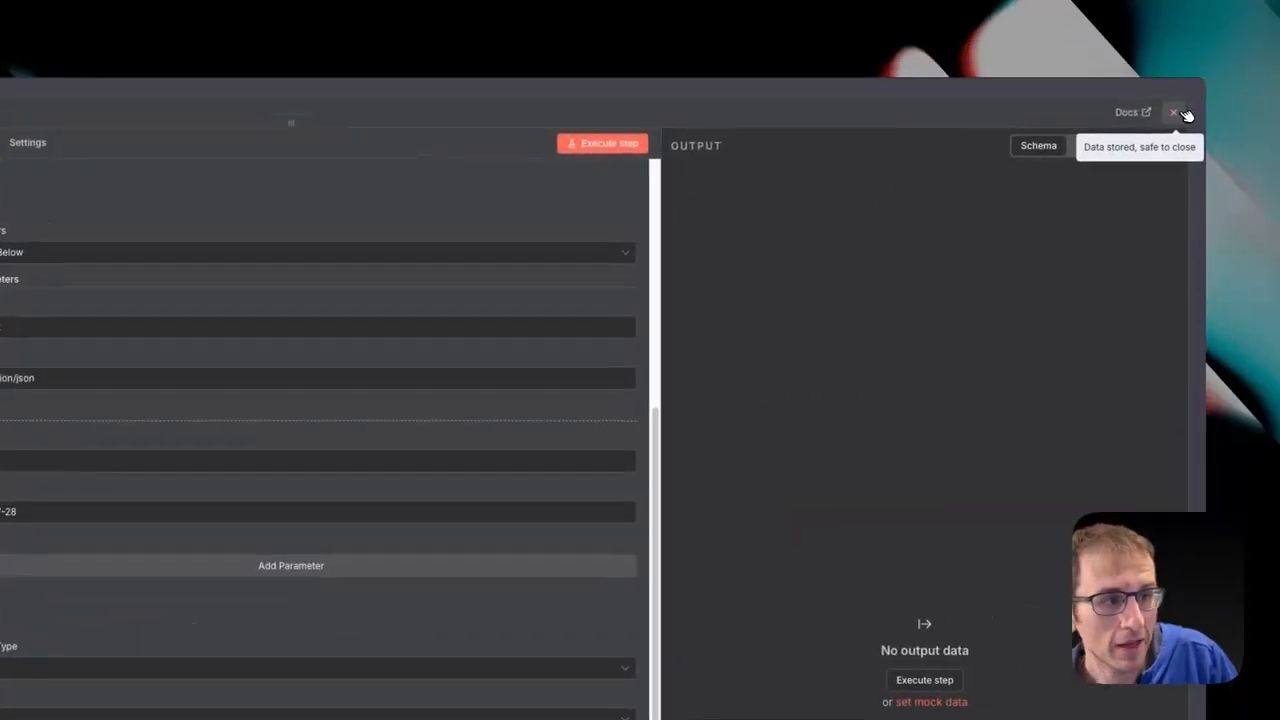
click(1177, 112)
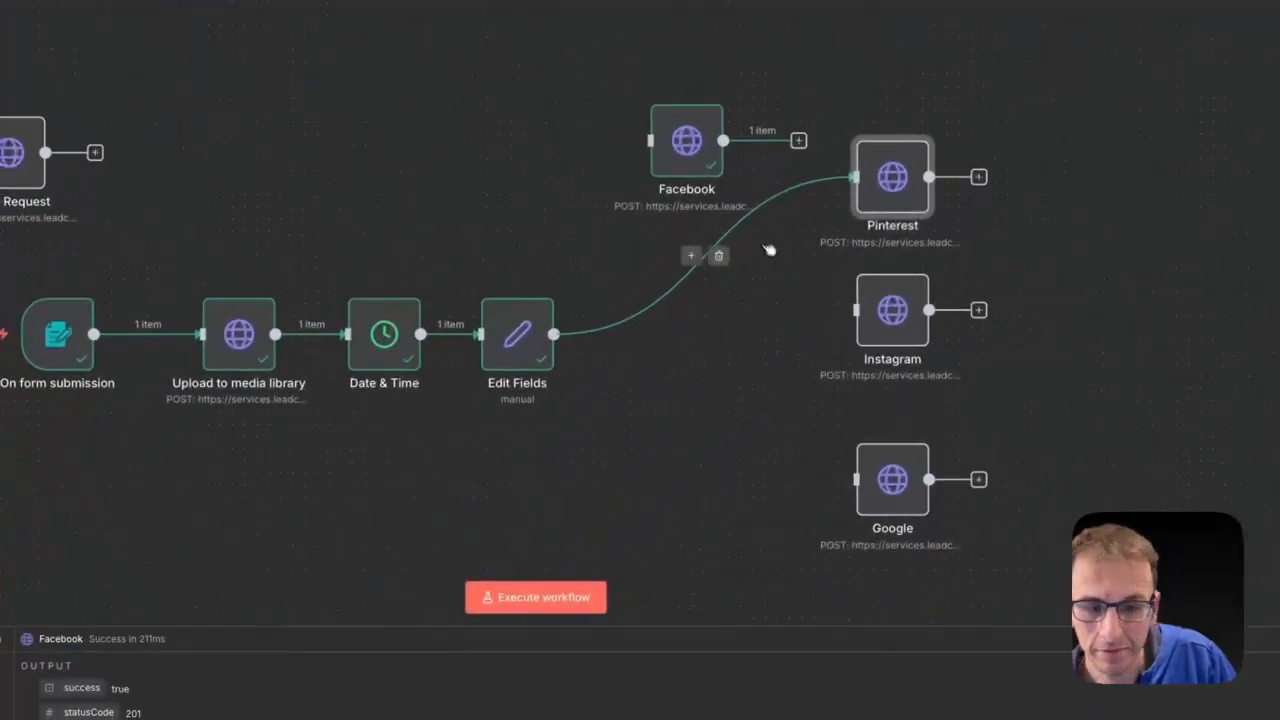
Connect Edit Fields to the Instagram node in place of Pinterest and open the Instagram JSON body in the expression editor
drag(857, 302, 698, 332)
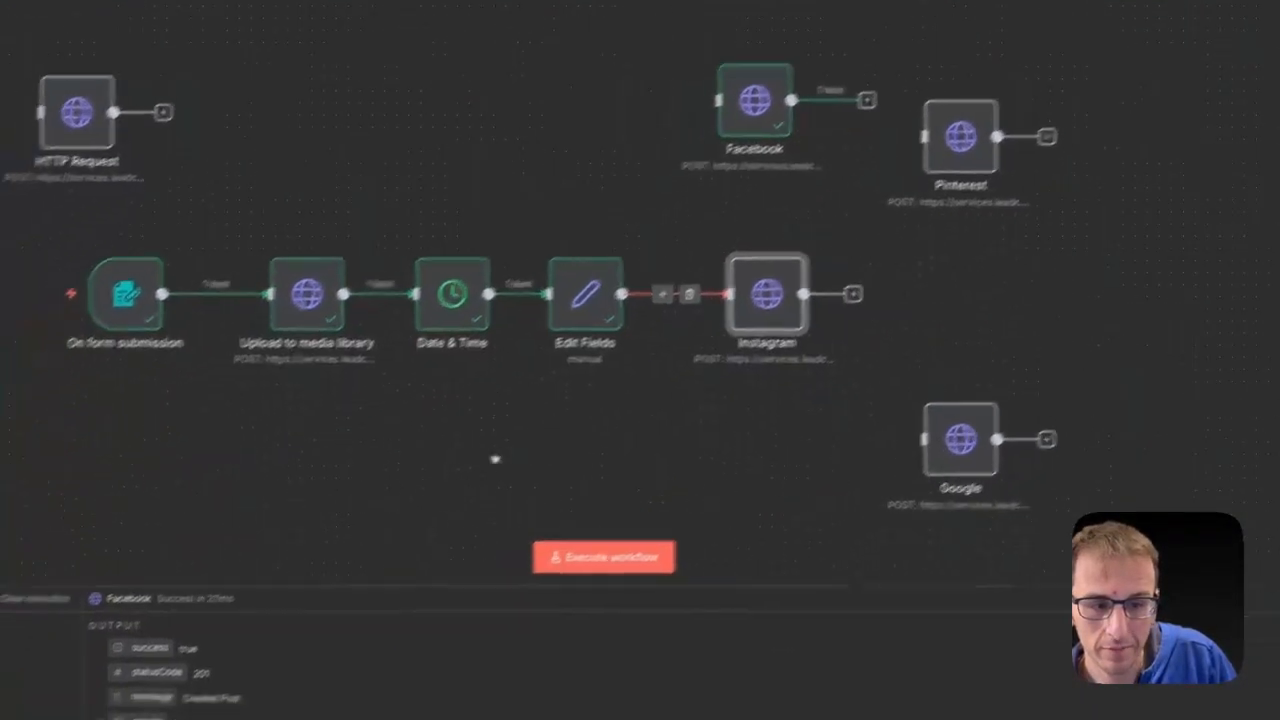
double_click(858, 243)
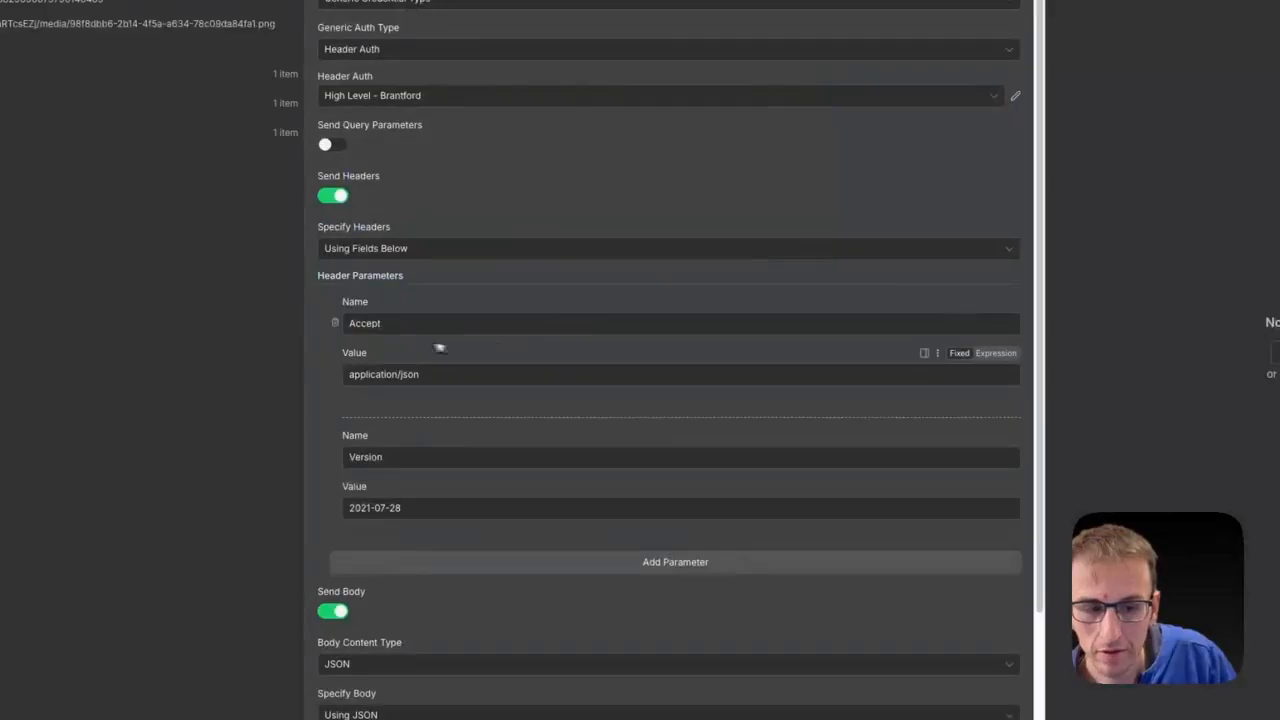
scroll(829, 369, down, 3)
click(1010, 590)
Check the account ID and media url expressions in the Instagram node's JSON body
click(427, 400)
drag(428, 401, 582, 416)
click(500, 425)
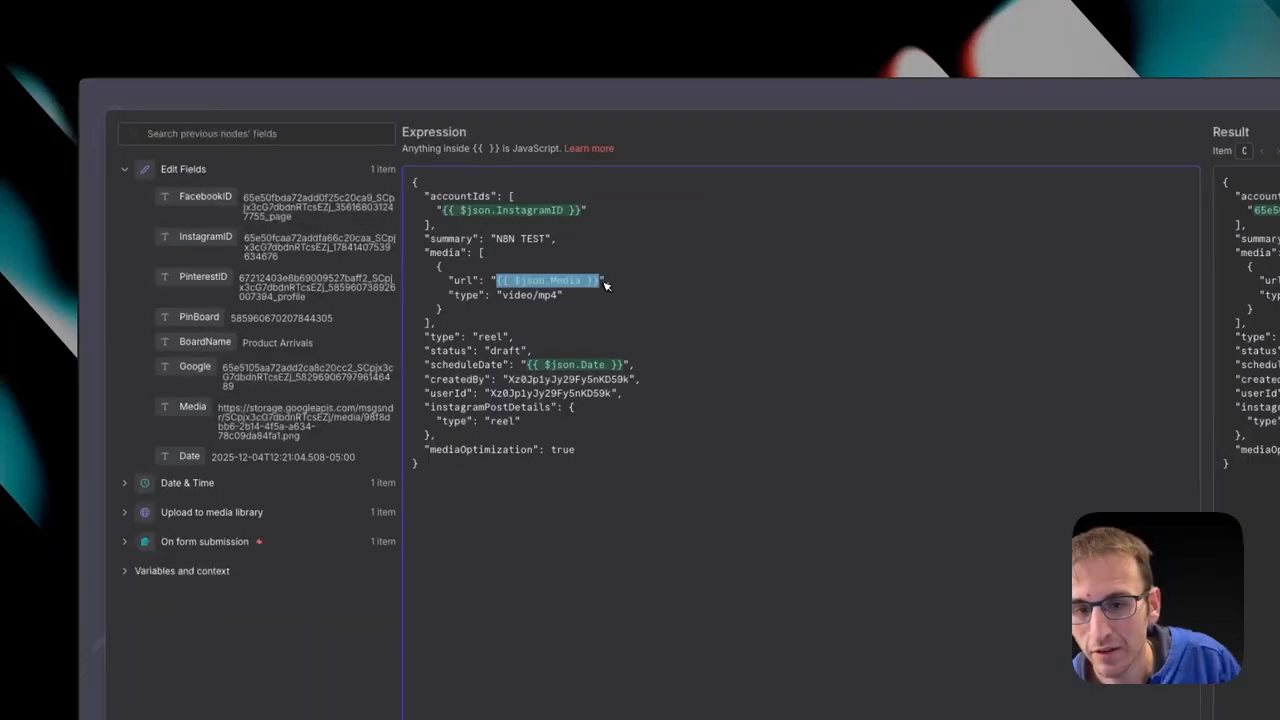
Set the post status to "scheduled" in the Instagram JSON body, execute the node and return to the workflow canvas
drag(560, 298, 515, 303)
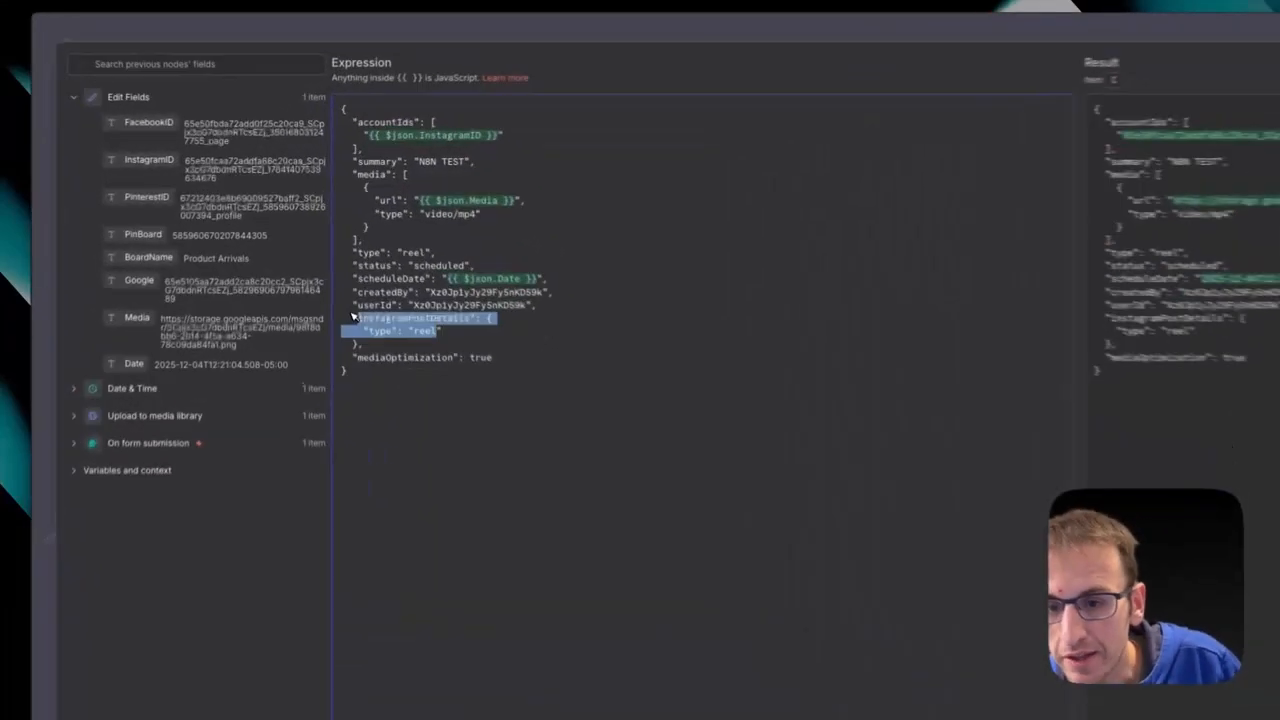
drag(349, 314, 350, 316)
drag(441, 331, 391, 330)
click(494, 360)
double_click(531, 382)
click(1169, 135)
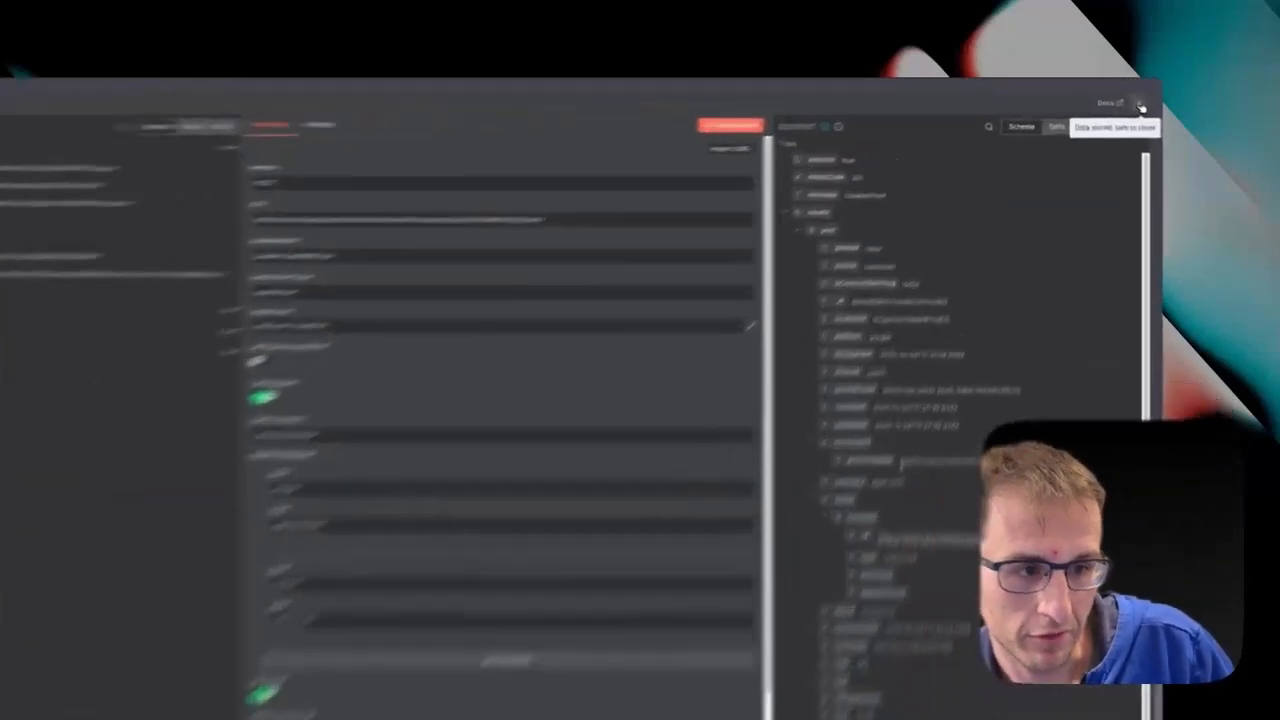
click(1116, 96)
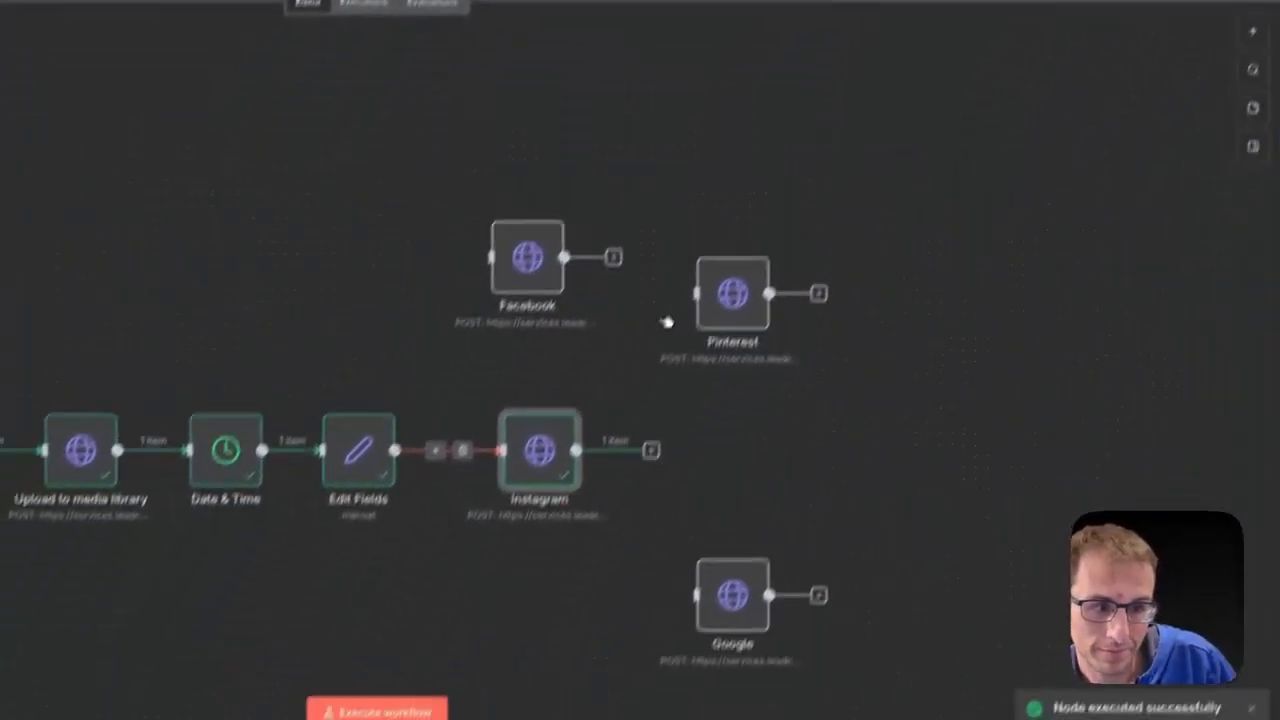
Move the Instagram node aside, connect Edit Fields to the Google node instead and open the gmbPostDetails entry in its JSON body
drag(532, 471, 789, 442)
click(583, 442)
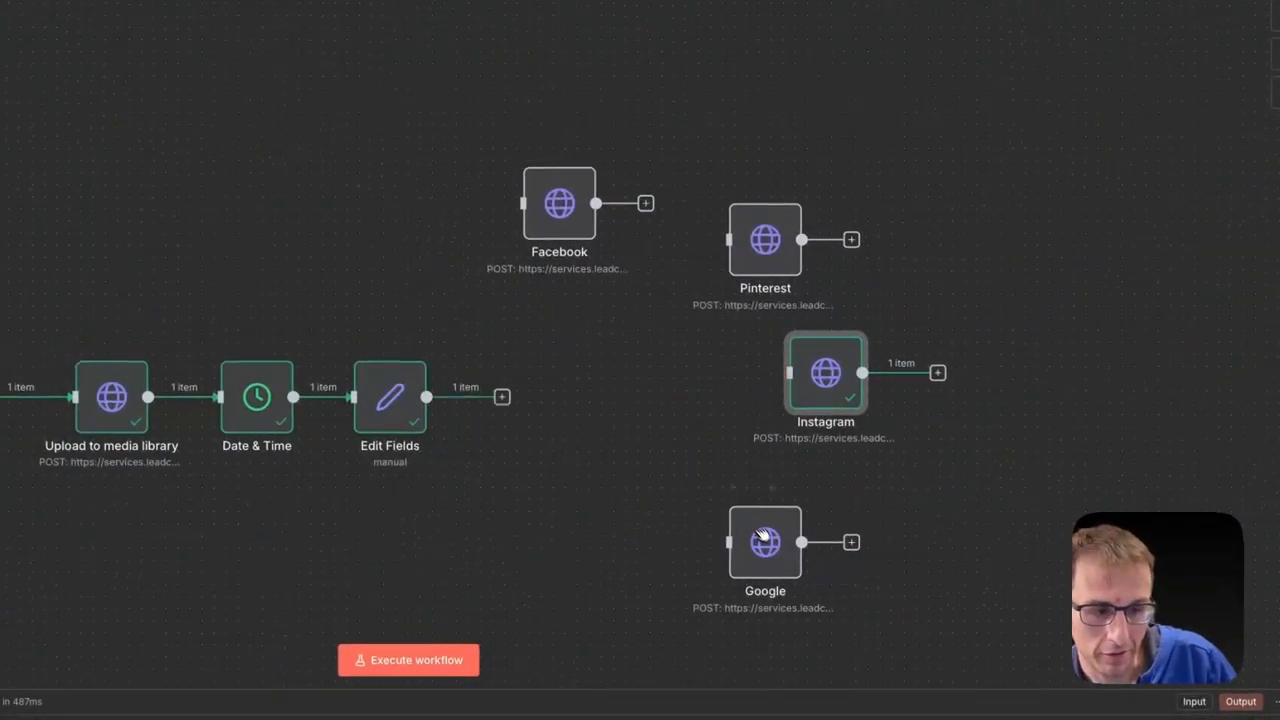
drag(762, 535, 630, 463)
drag(502, 397, 600, 468)
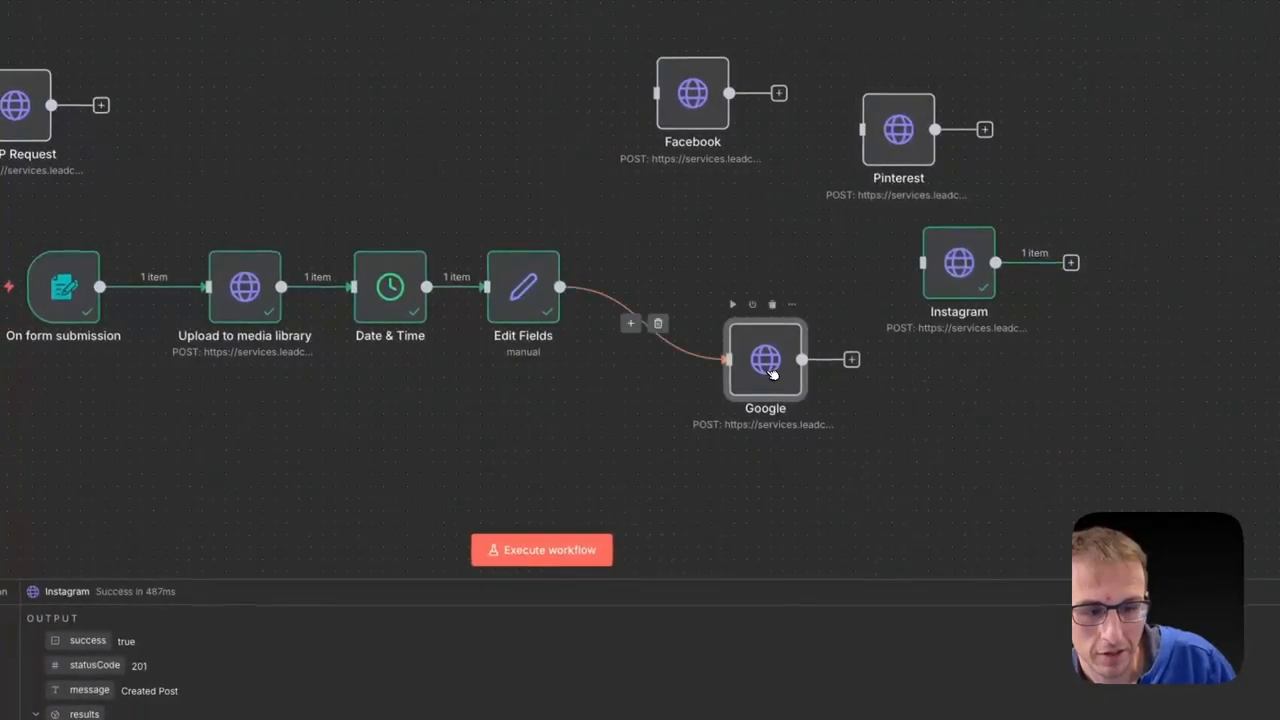
double_click(766, 360)
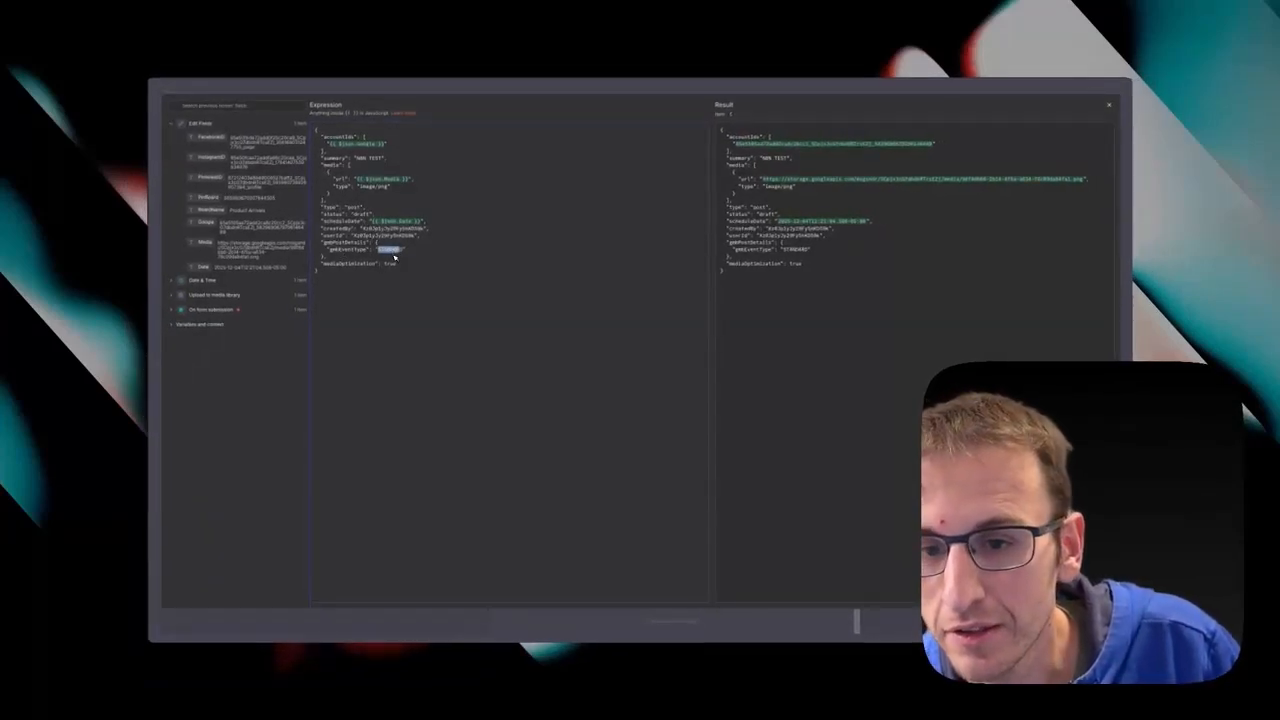
click(414, 250)
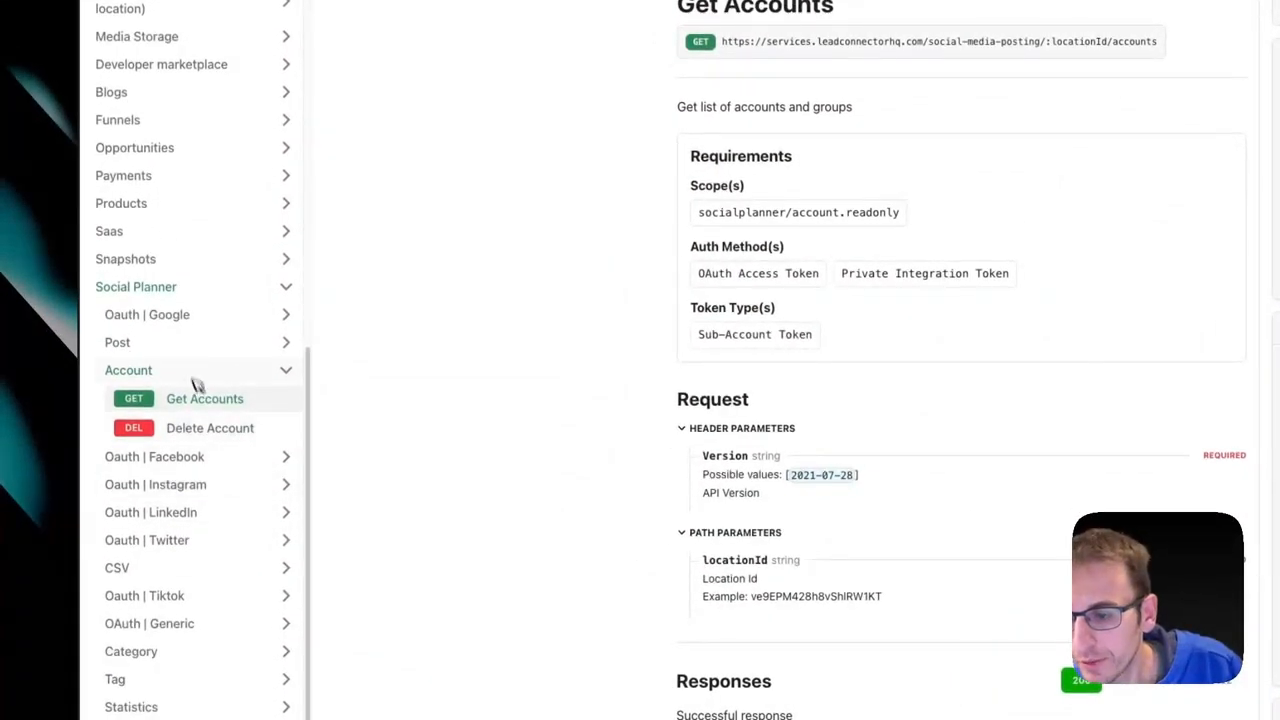
Switch to the HighLevel API documentation and look up the gmbPostDetails parameters of the Social Planner's create post request
click(178, 344)
click(226, 401)
scroll(767, 310, down, 15)
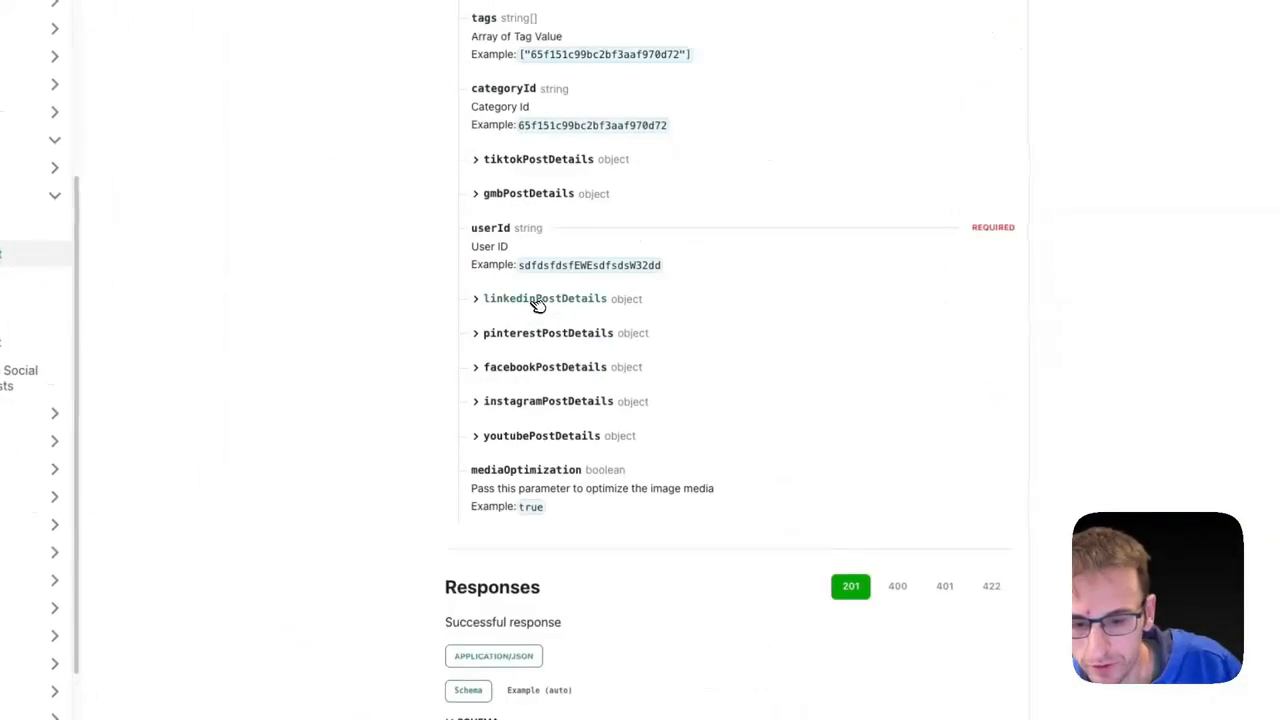
scroll(491, 214, up, 1)
click(482, 213)
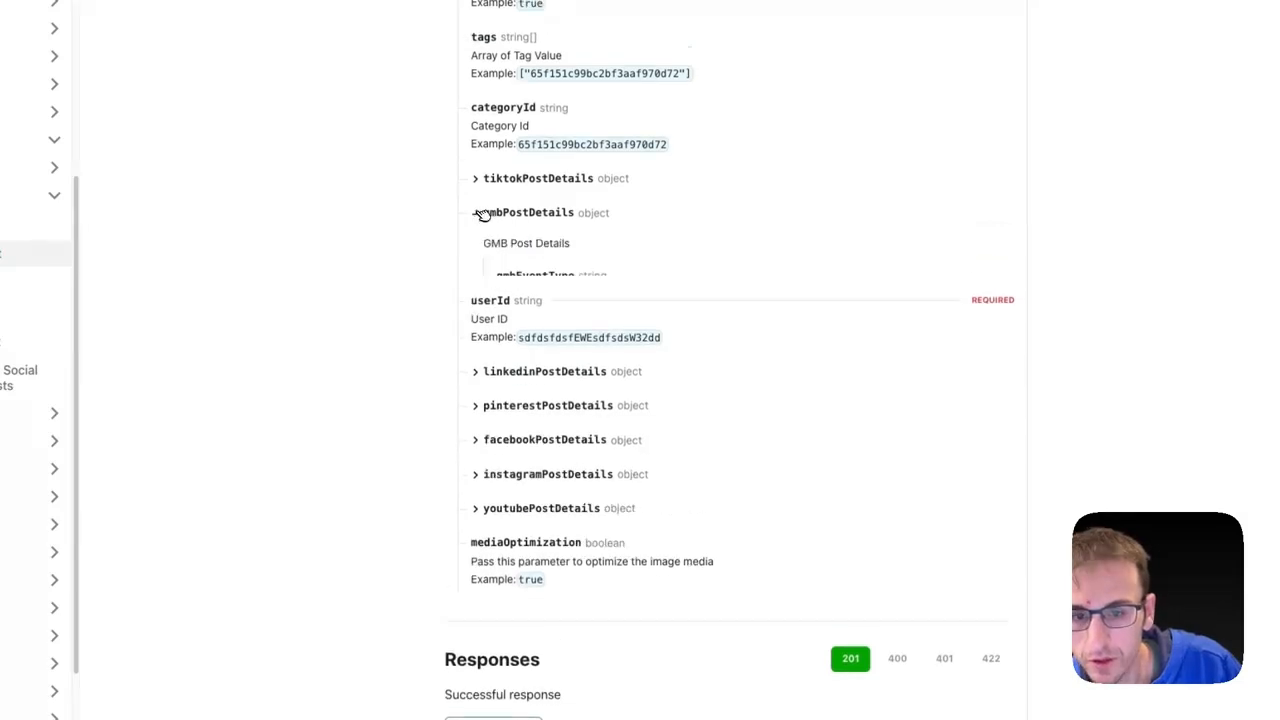
scroll(590, 295, down, 3)
scroll(590, 295, down, 2)
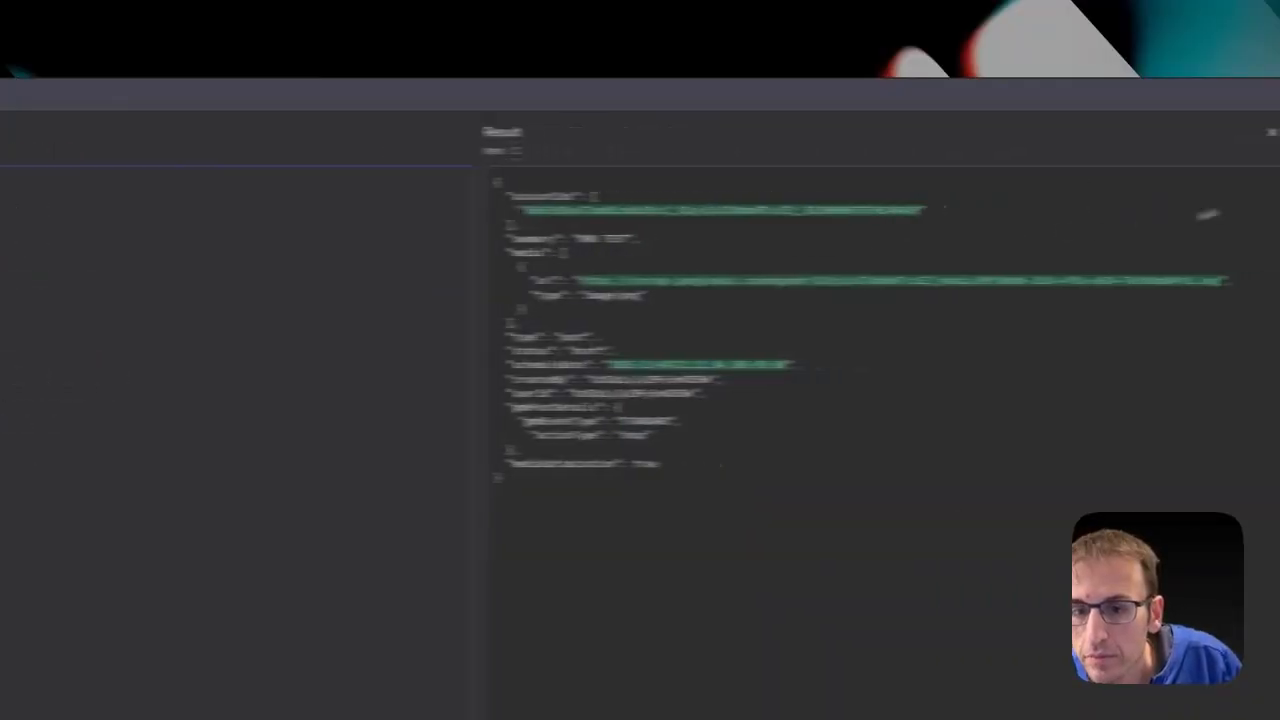
Add a second entry under gmbEventType in the Google node's JSON body and execute the node
click(1271, 132)
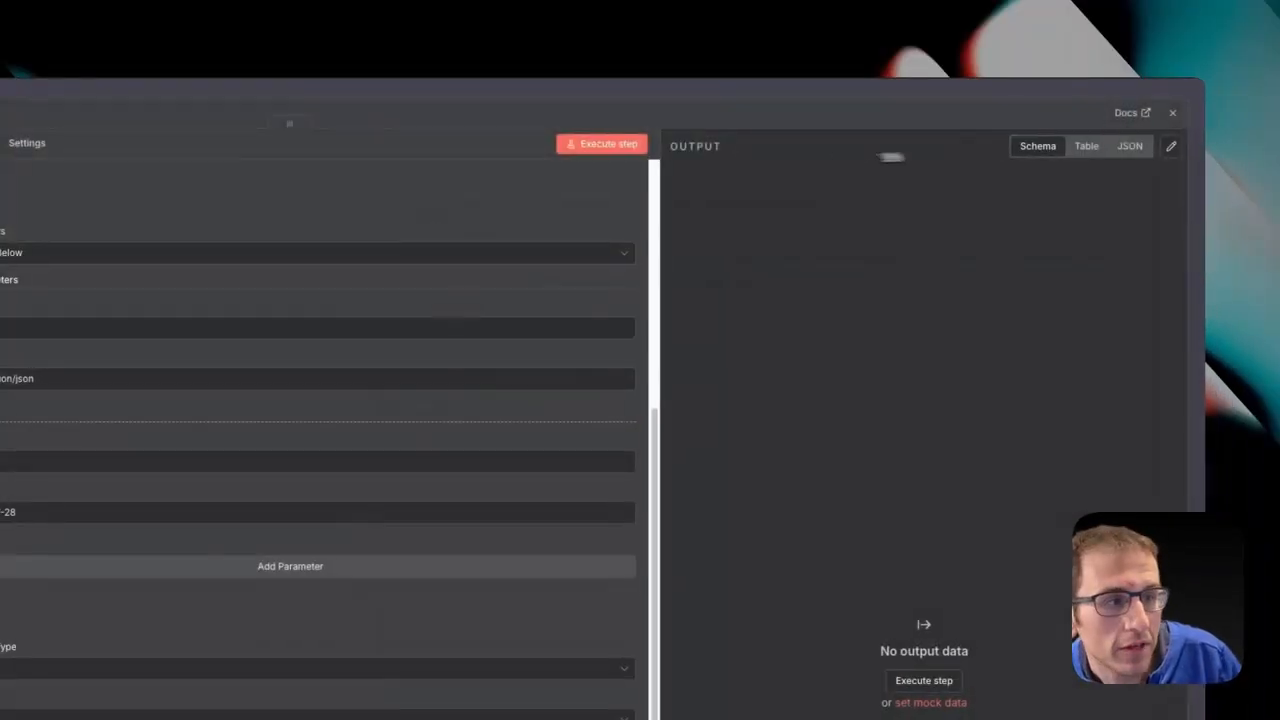
click(668, 147)
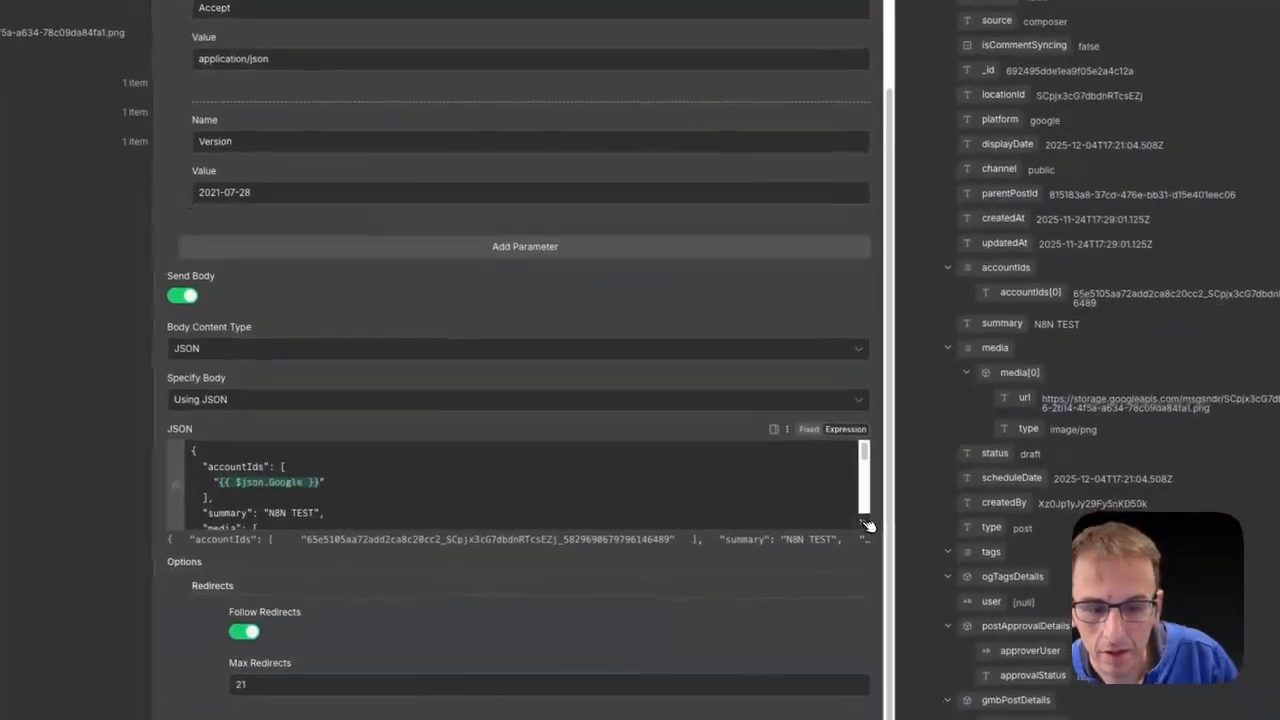